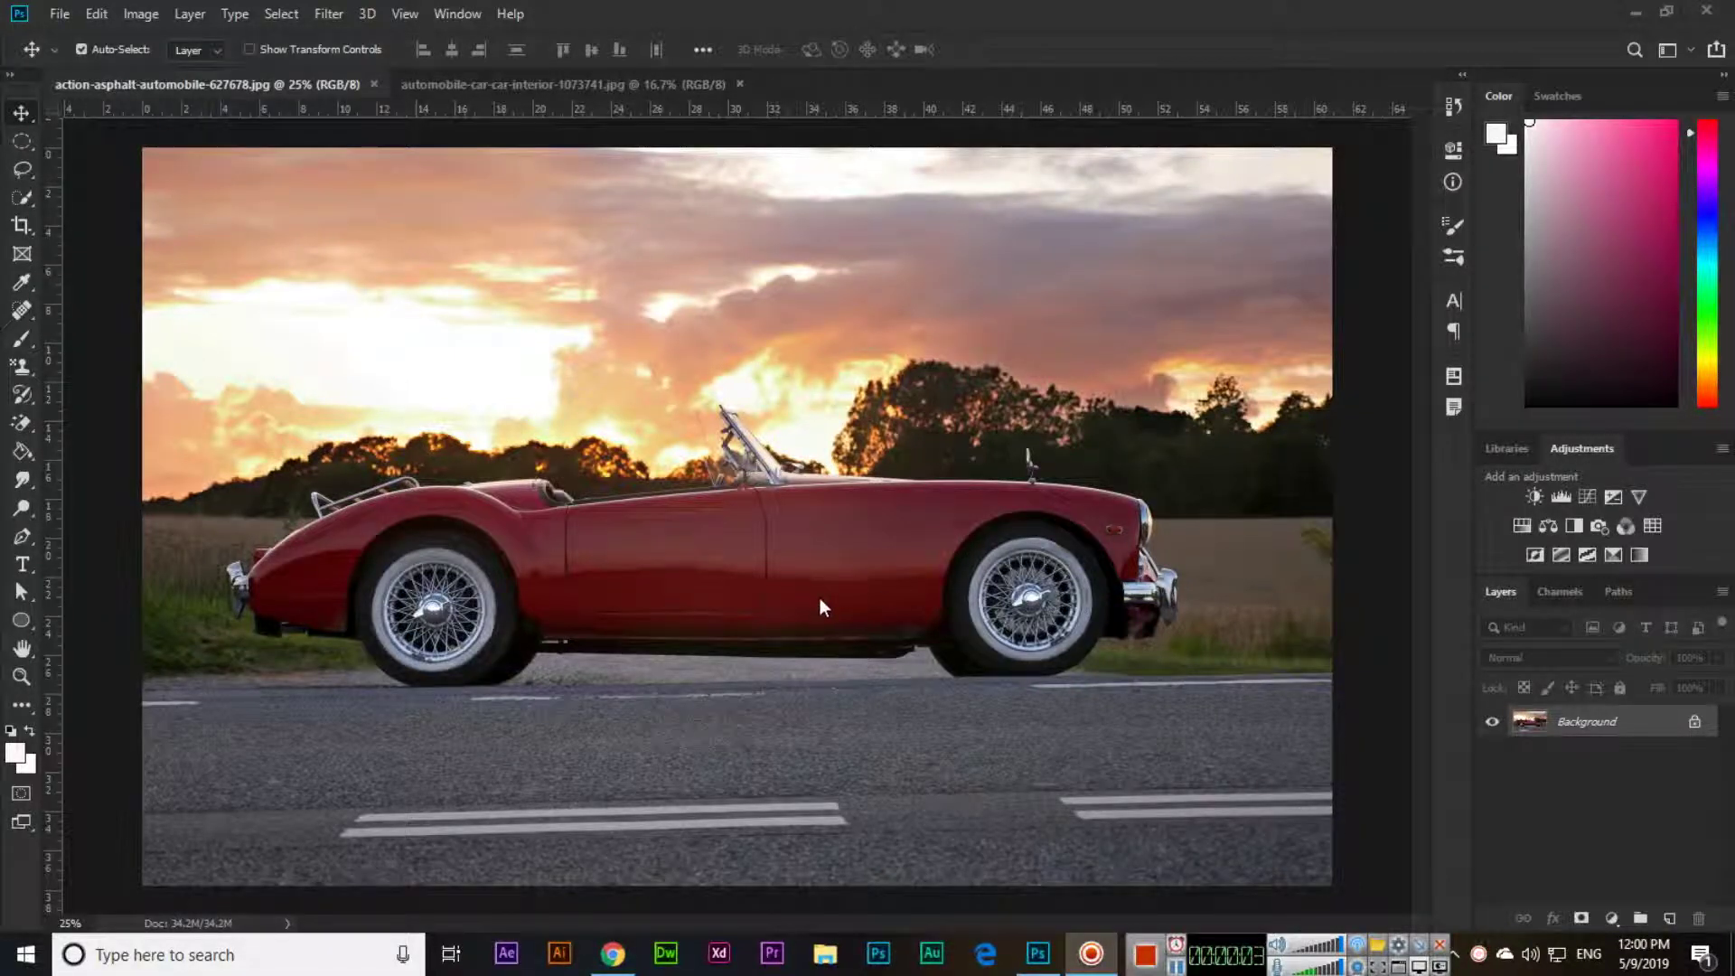
- Browse the Filter menu's categories and close it without applying anything
click(329, 12)
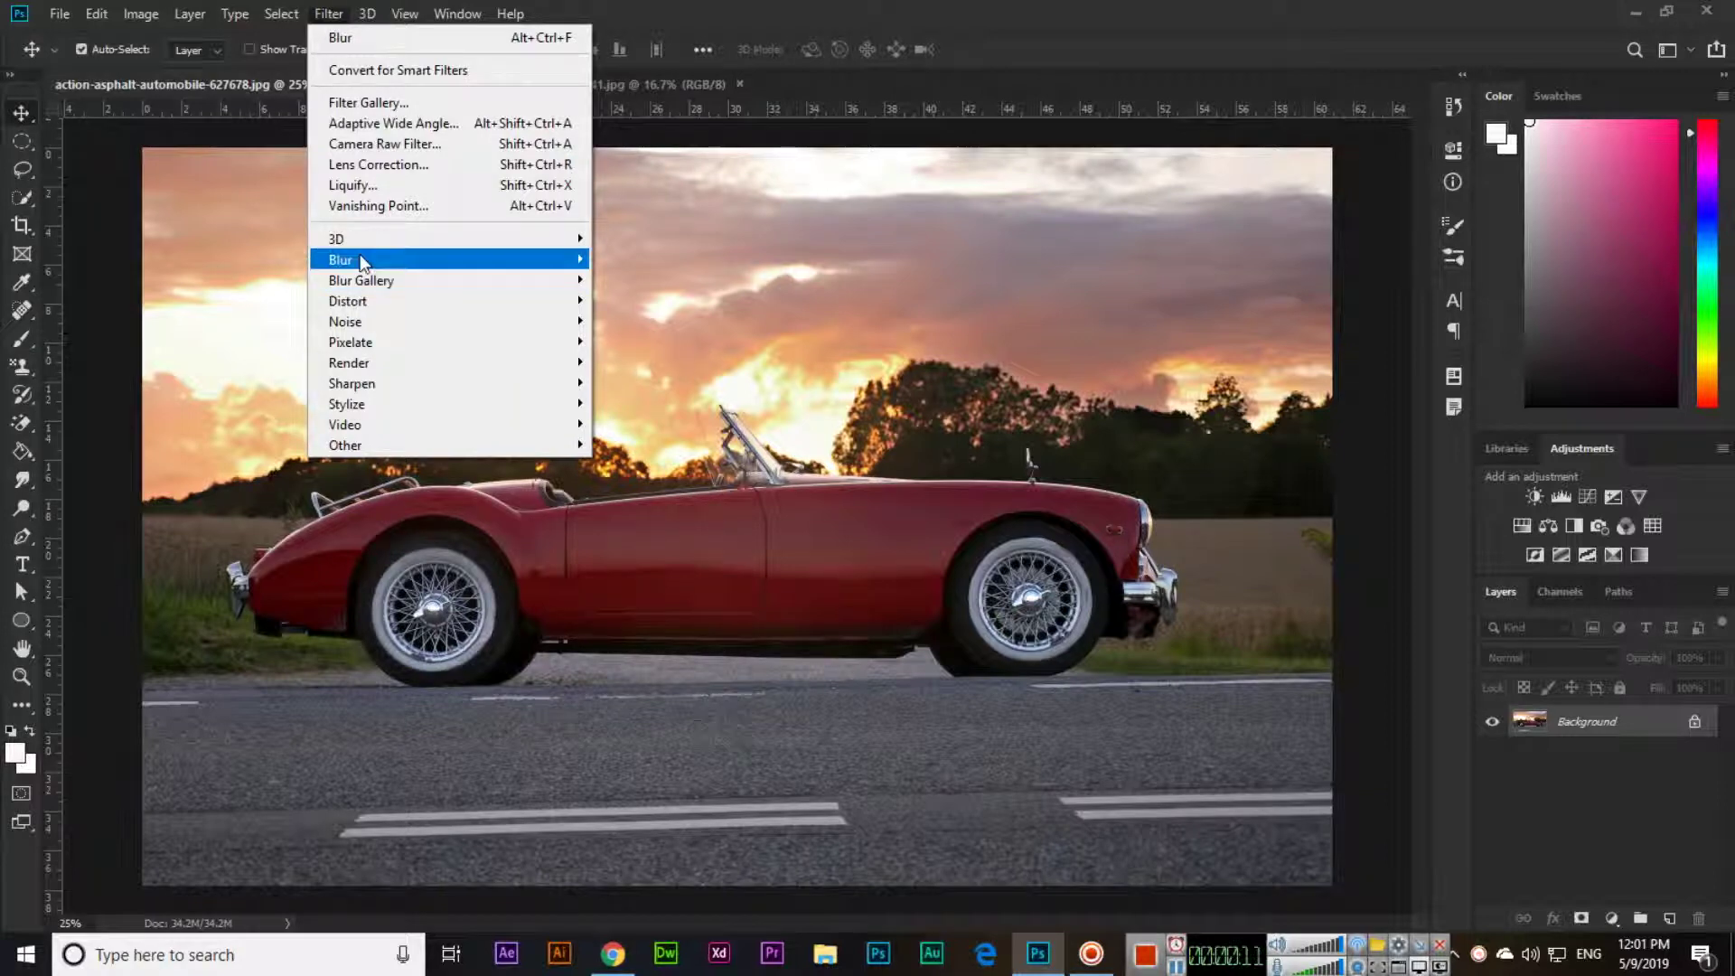
mouse_move(359, 278)
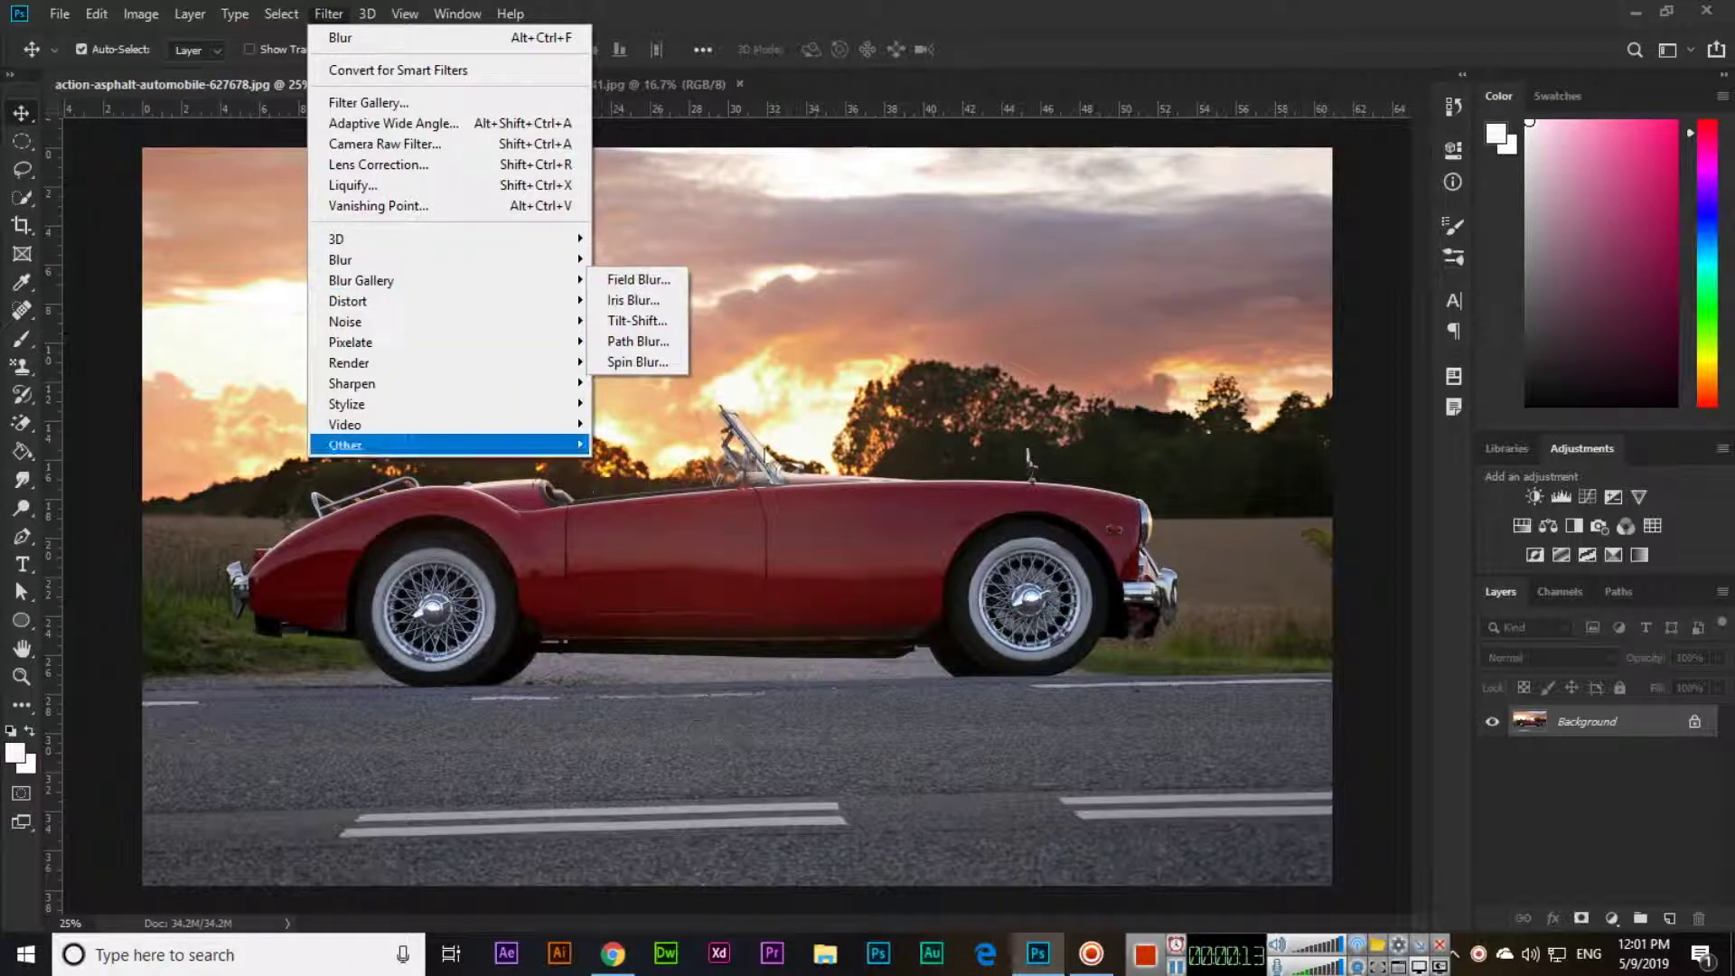
click(892, 109)
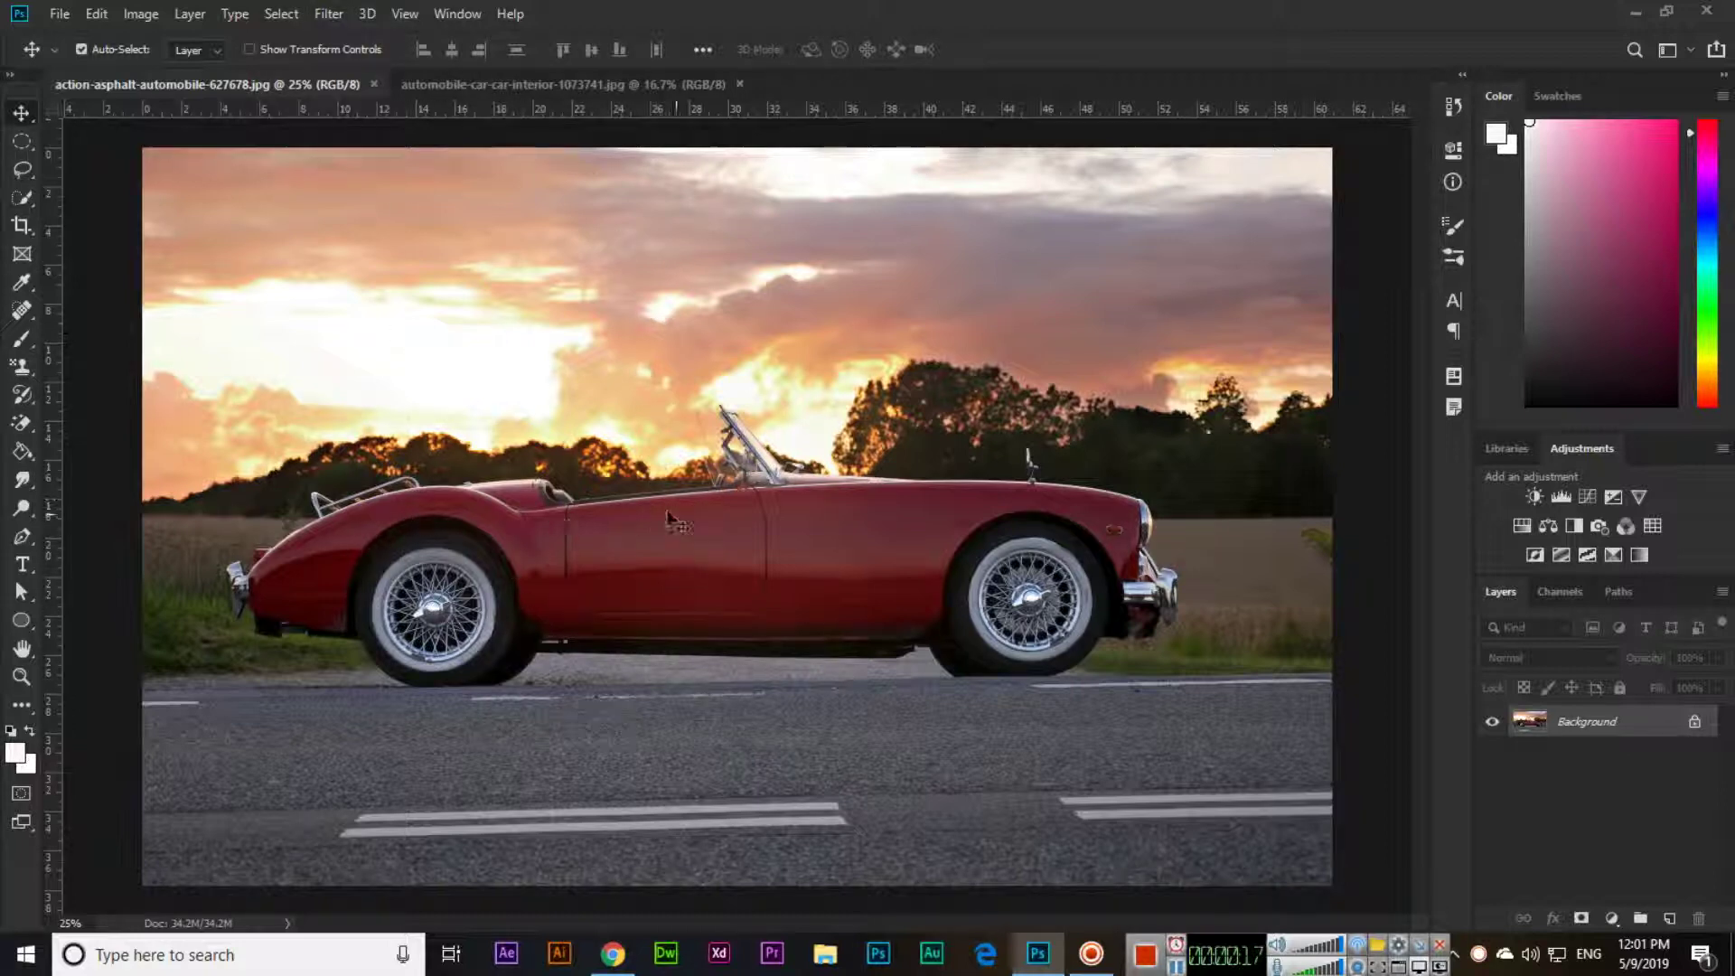
- Quick-select the red convertible, including windshield frame and front bumper, then invert to the background
right_click(33, 190)
click(89, 203)
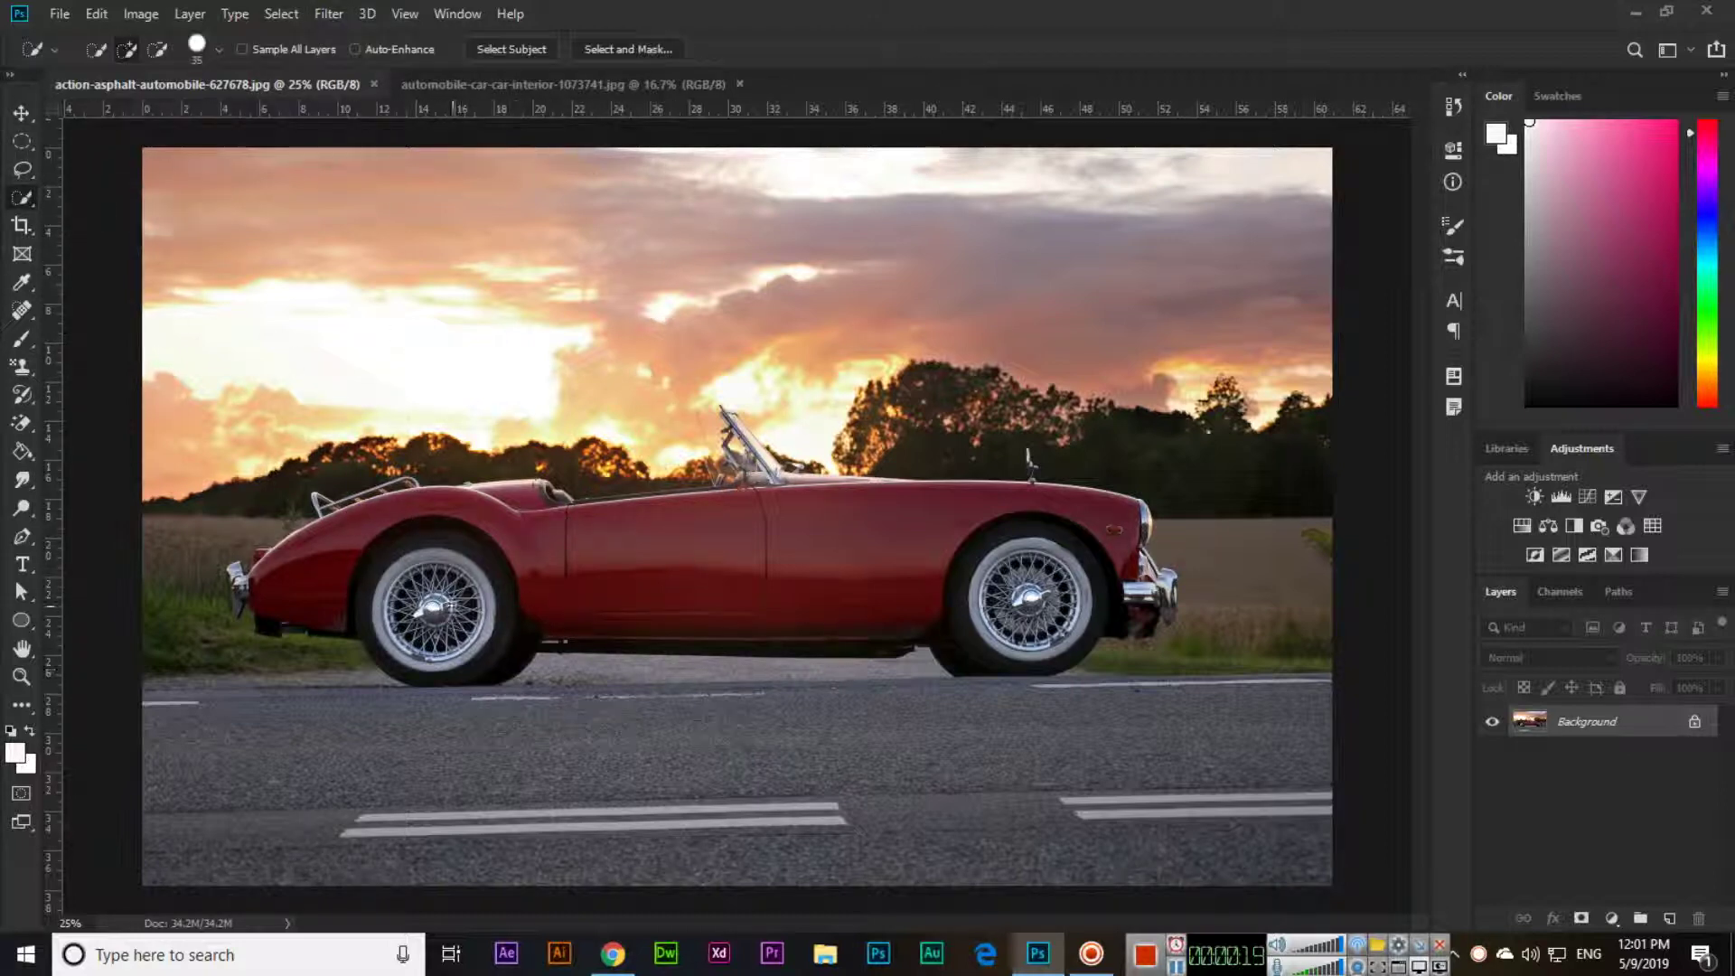
mouse_move(316, 546)
mouse_down()
mouse_move(468, 511)
mouse_move(471, 594)
mouse_up()
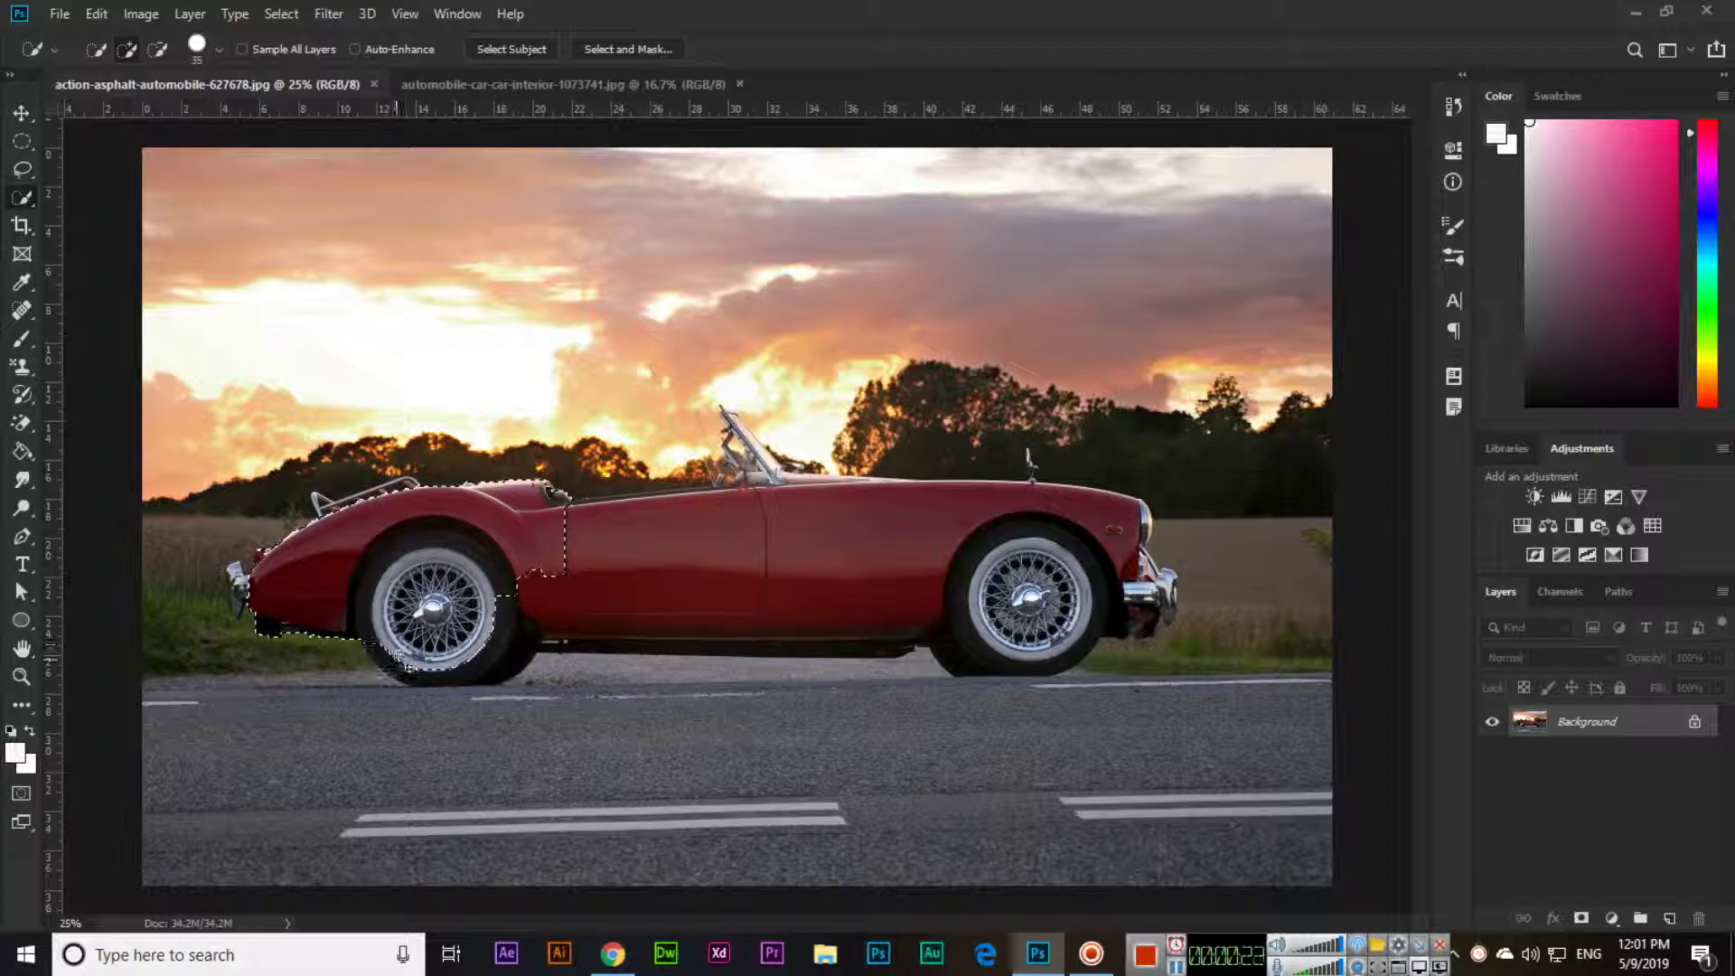
mouse_move(398, 655)
mouse_down()
mouse_move(695, 573)
mouse_move(759, 591)
mouse_move(956, 530)
mouse_move(1049, 528)
mouse_move(1008, 581)
mouse_up()
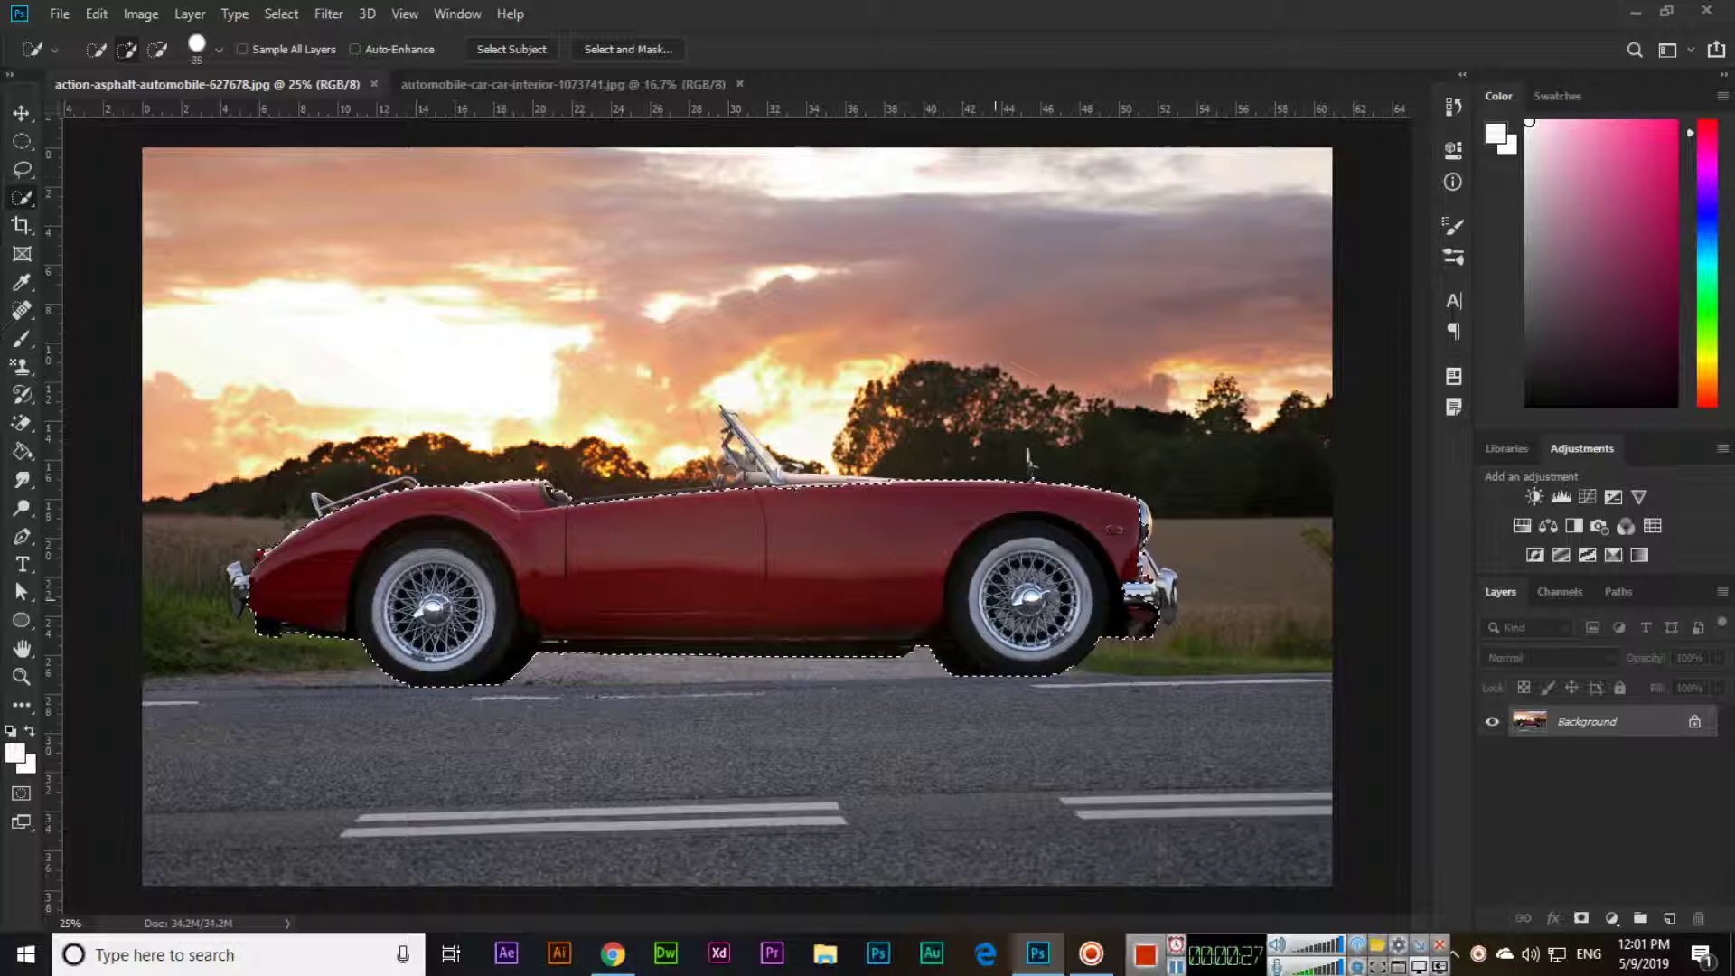
mouse_move(747, 440)
mouse_down()
mouse_move(732, 421)
mouse_move(768, 456)
mouse_up()
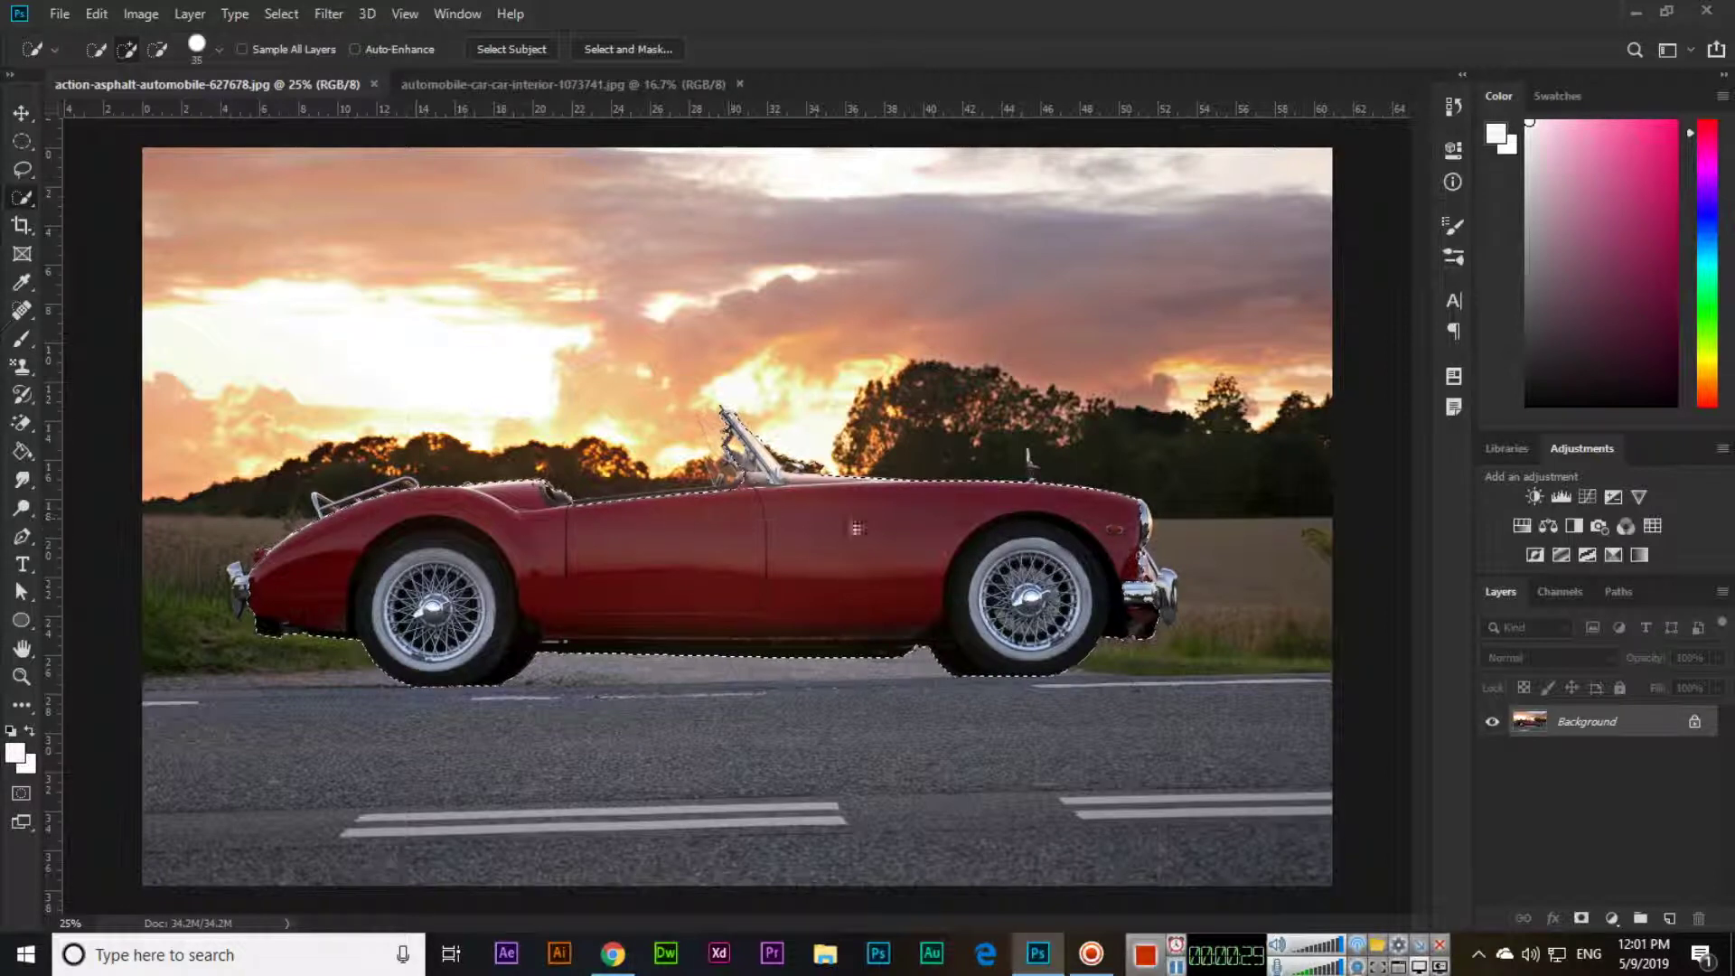
click(1154, 587)
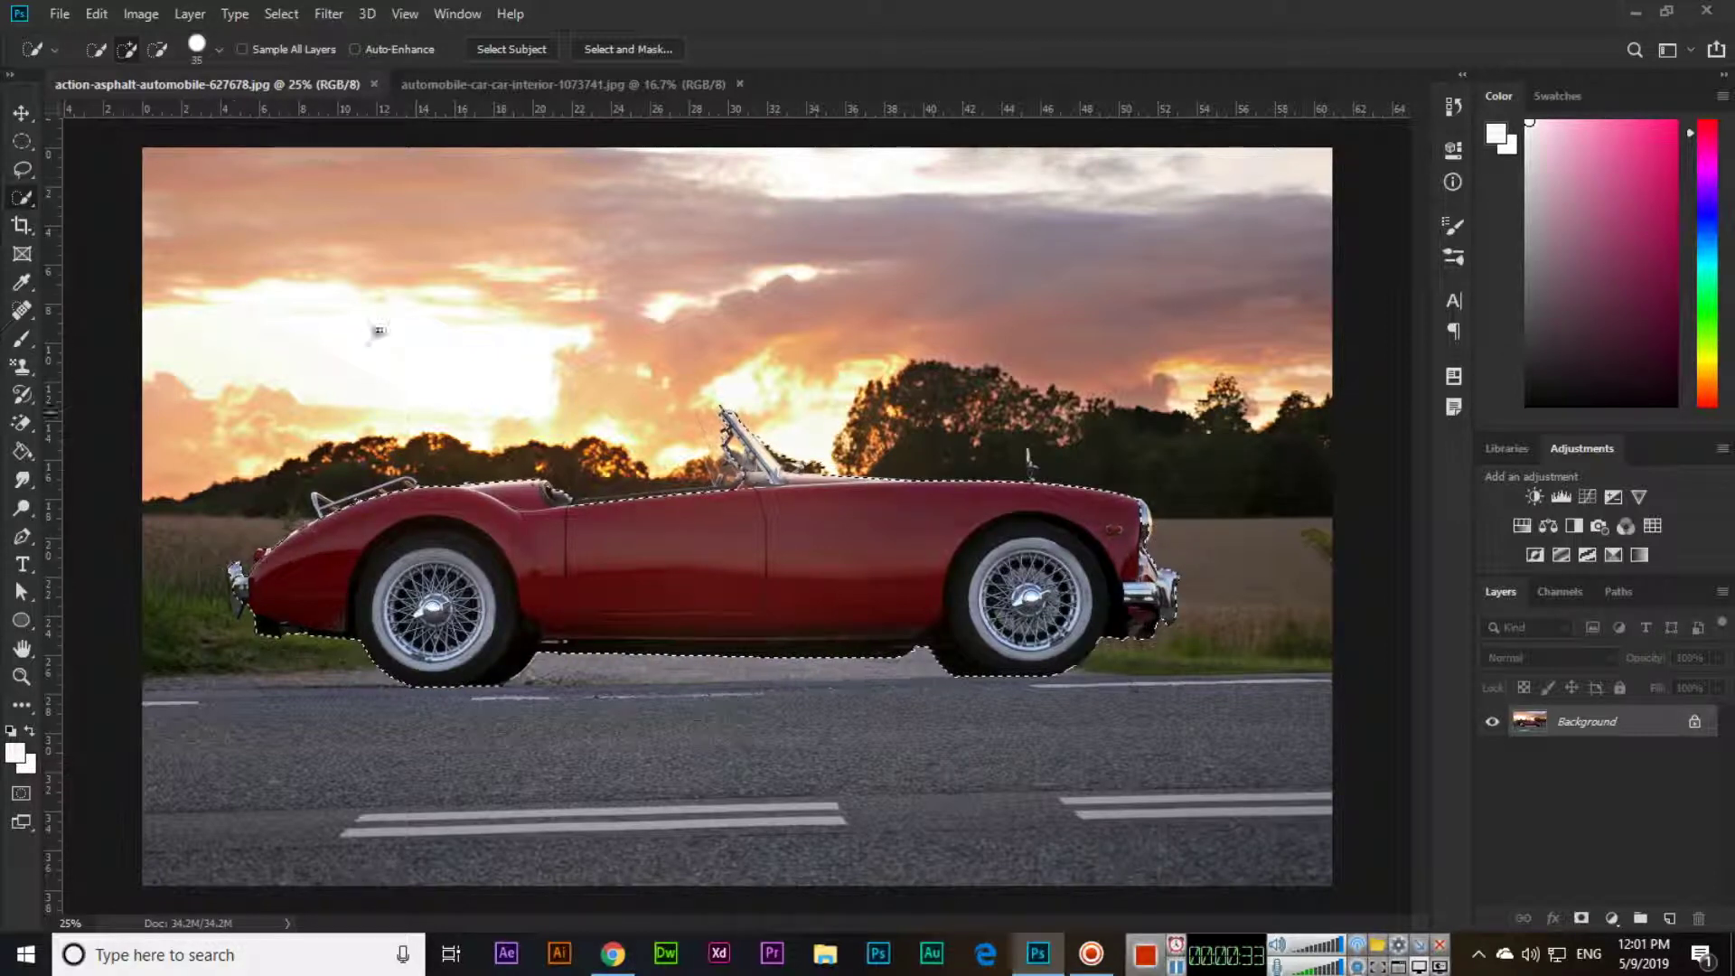
click(281, 13)
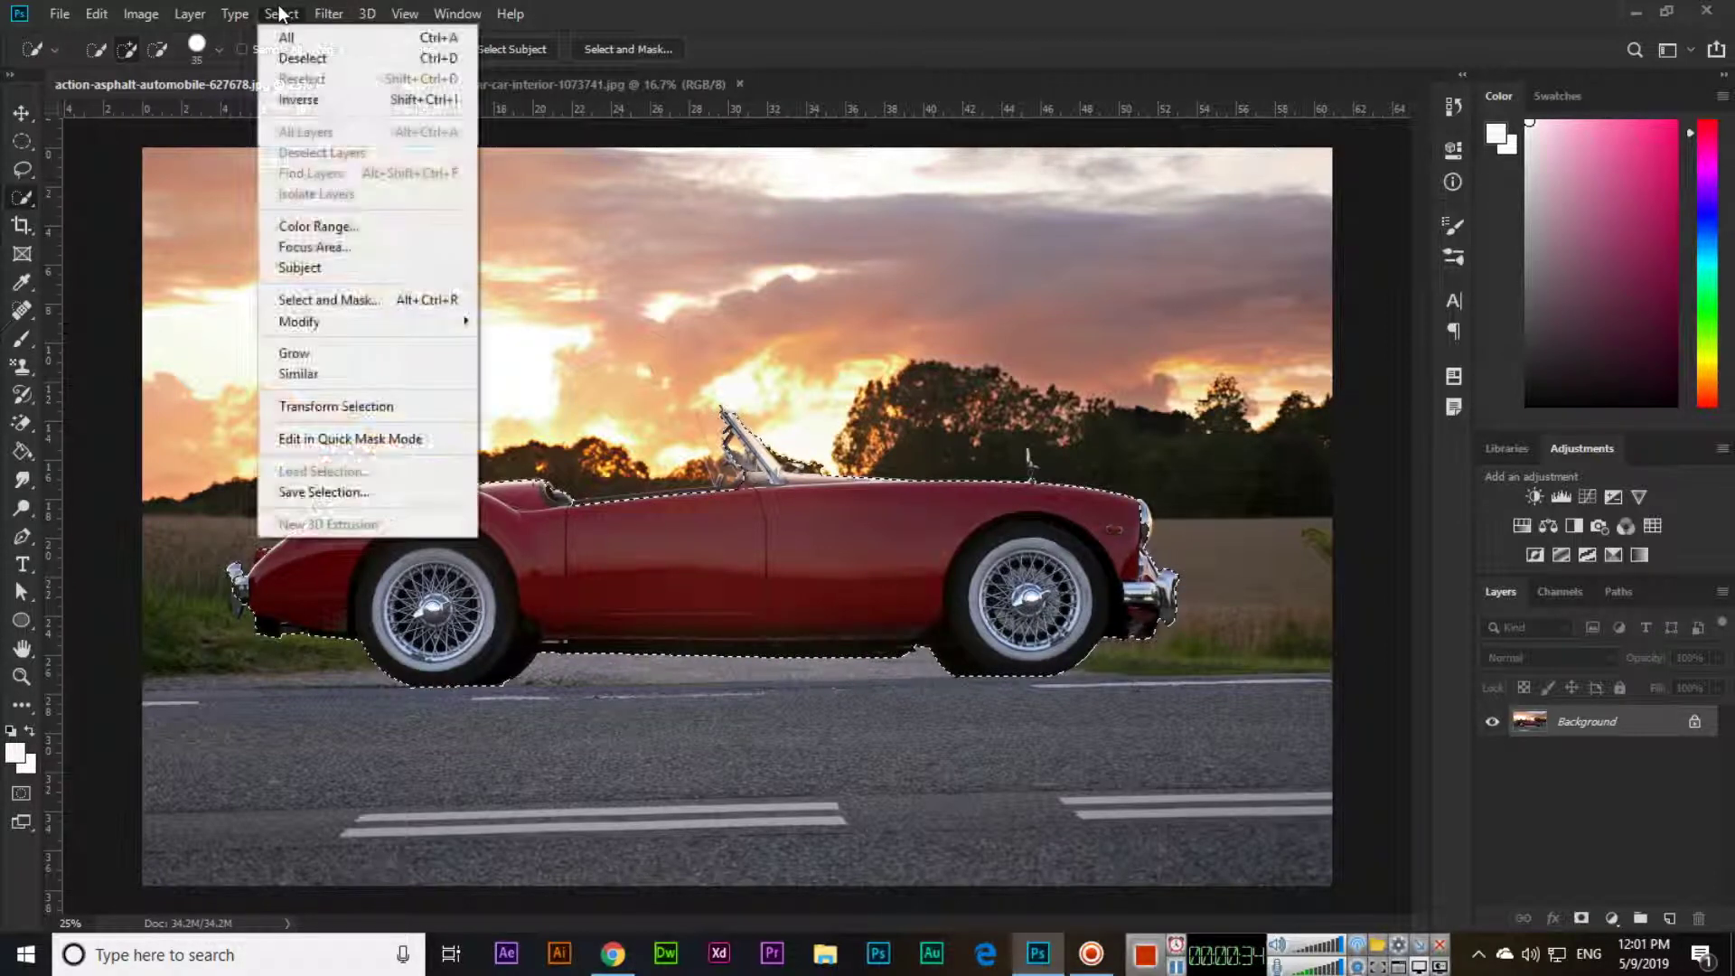
click(334, 99)
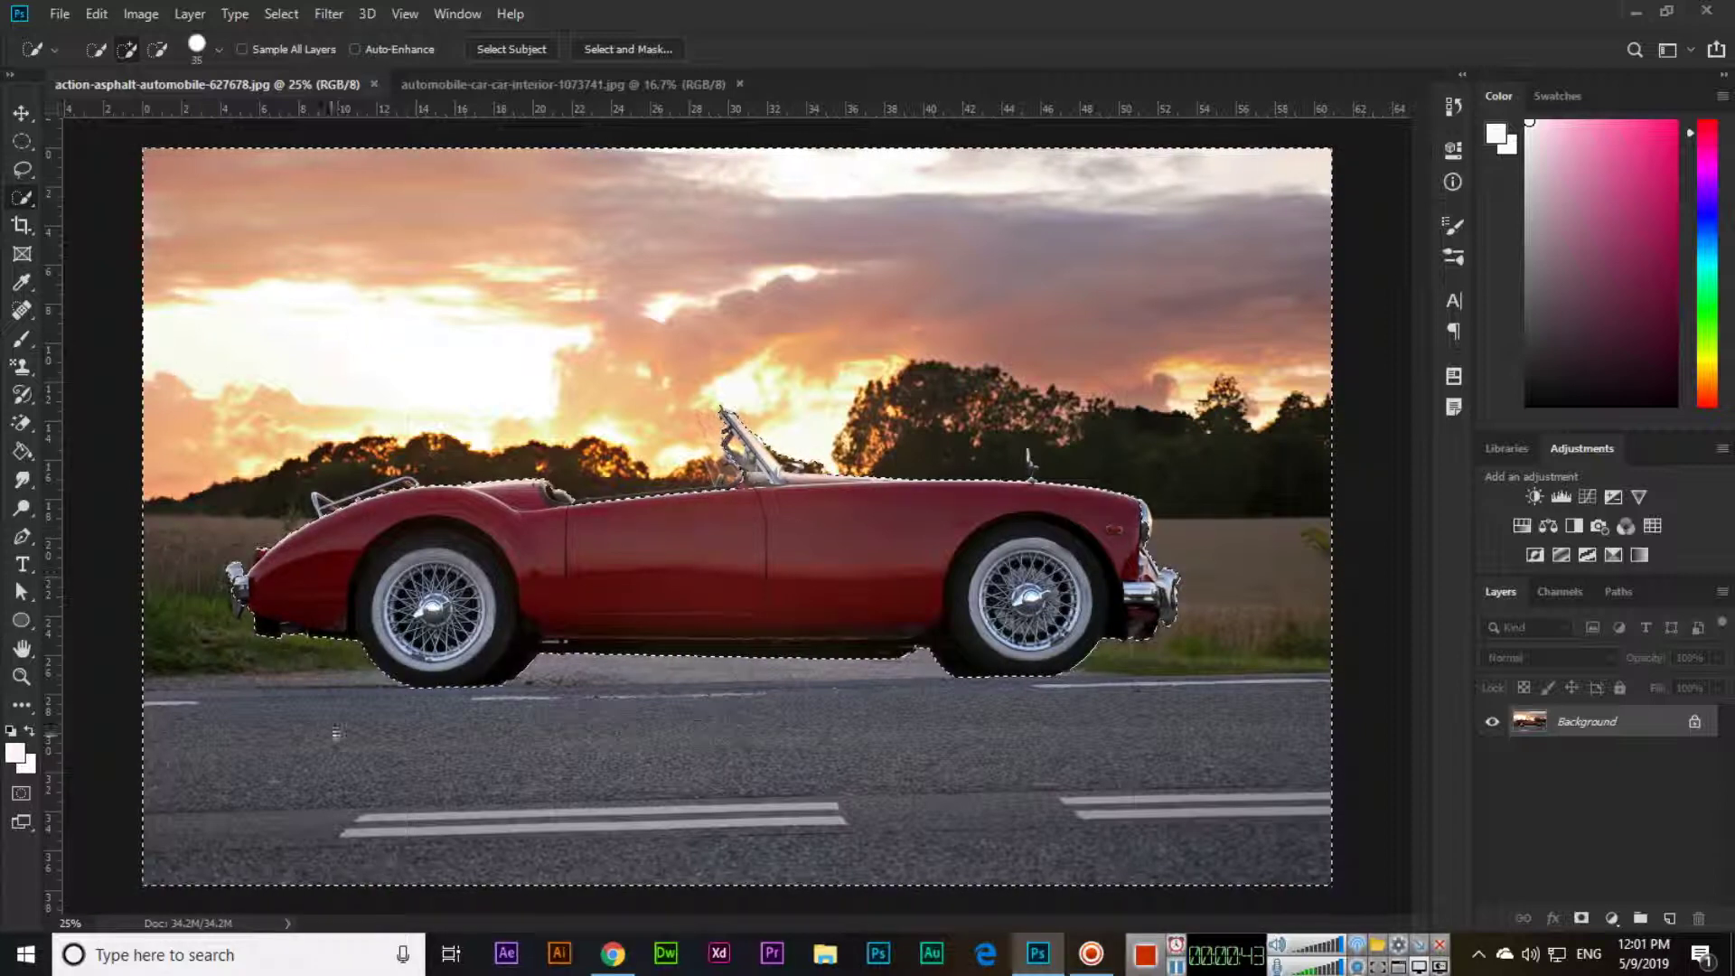
click(333, 22)
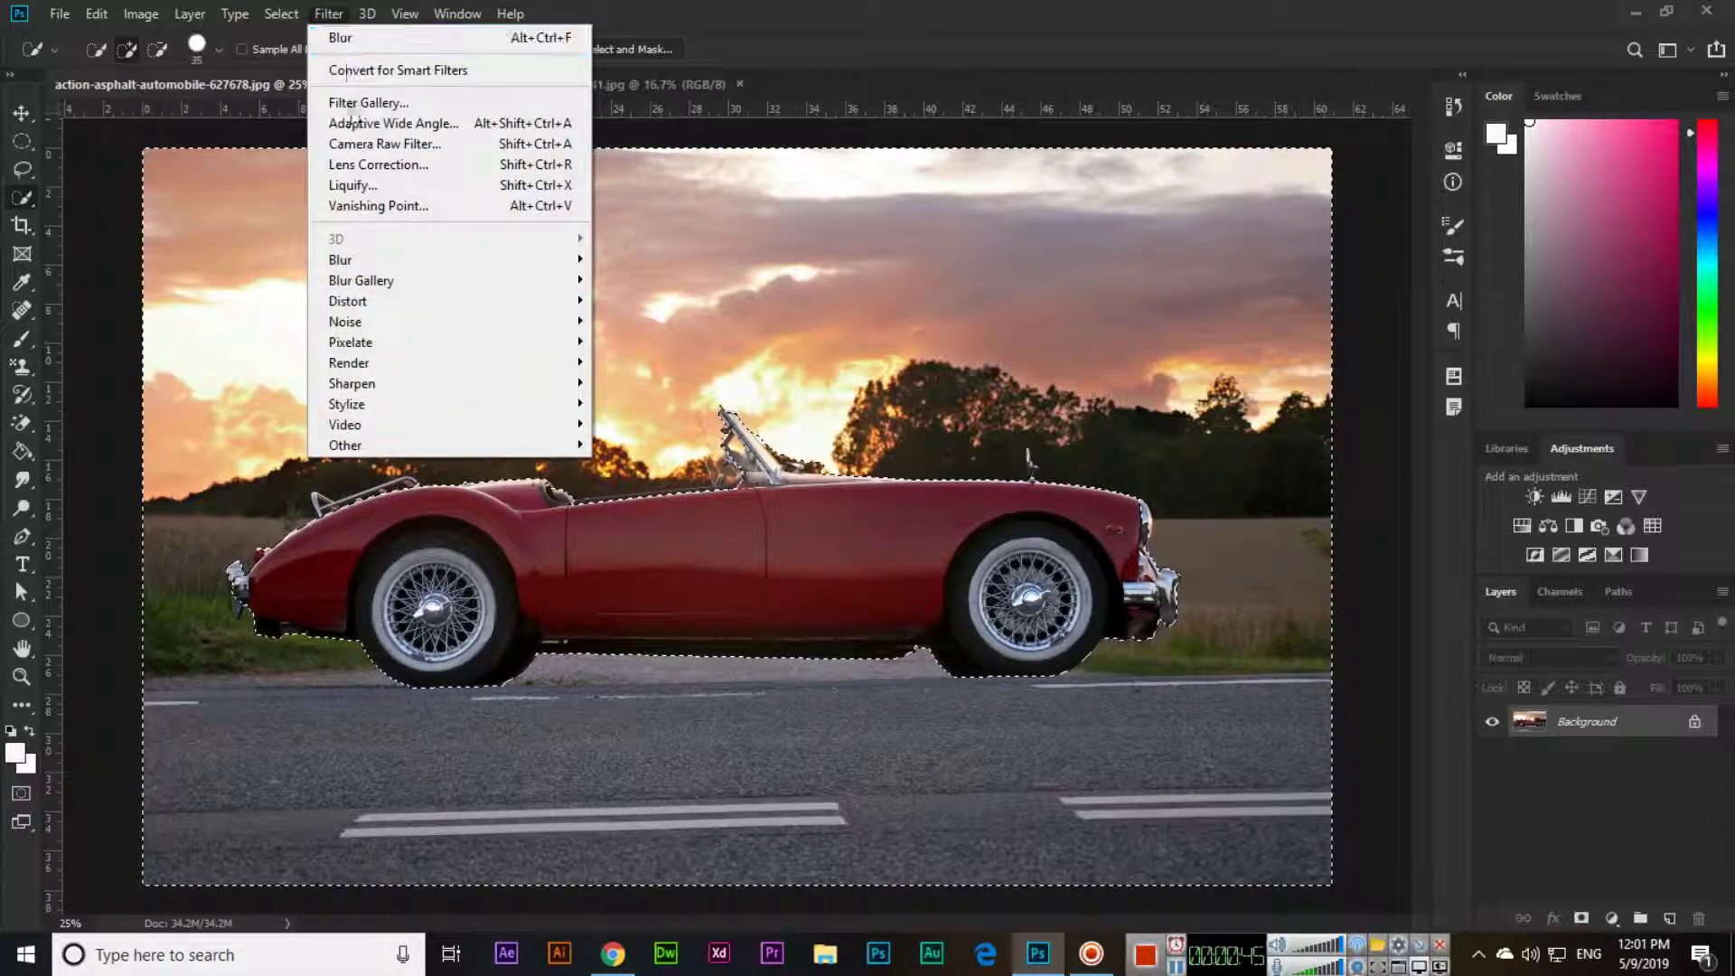
mouse_move(551, 259)
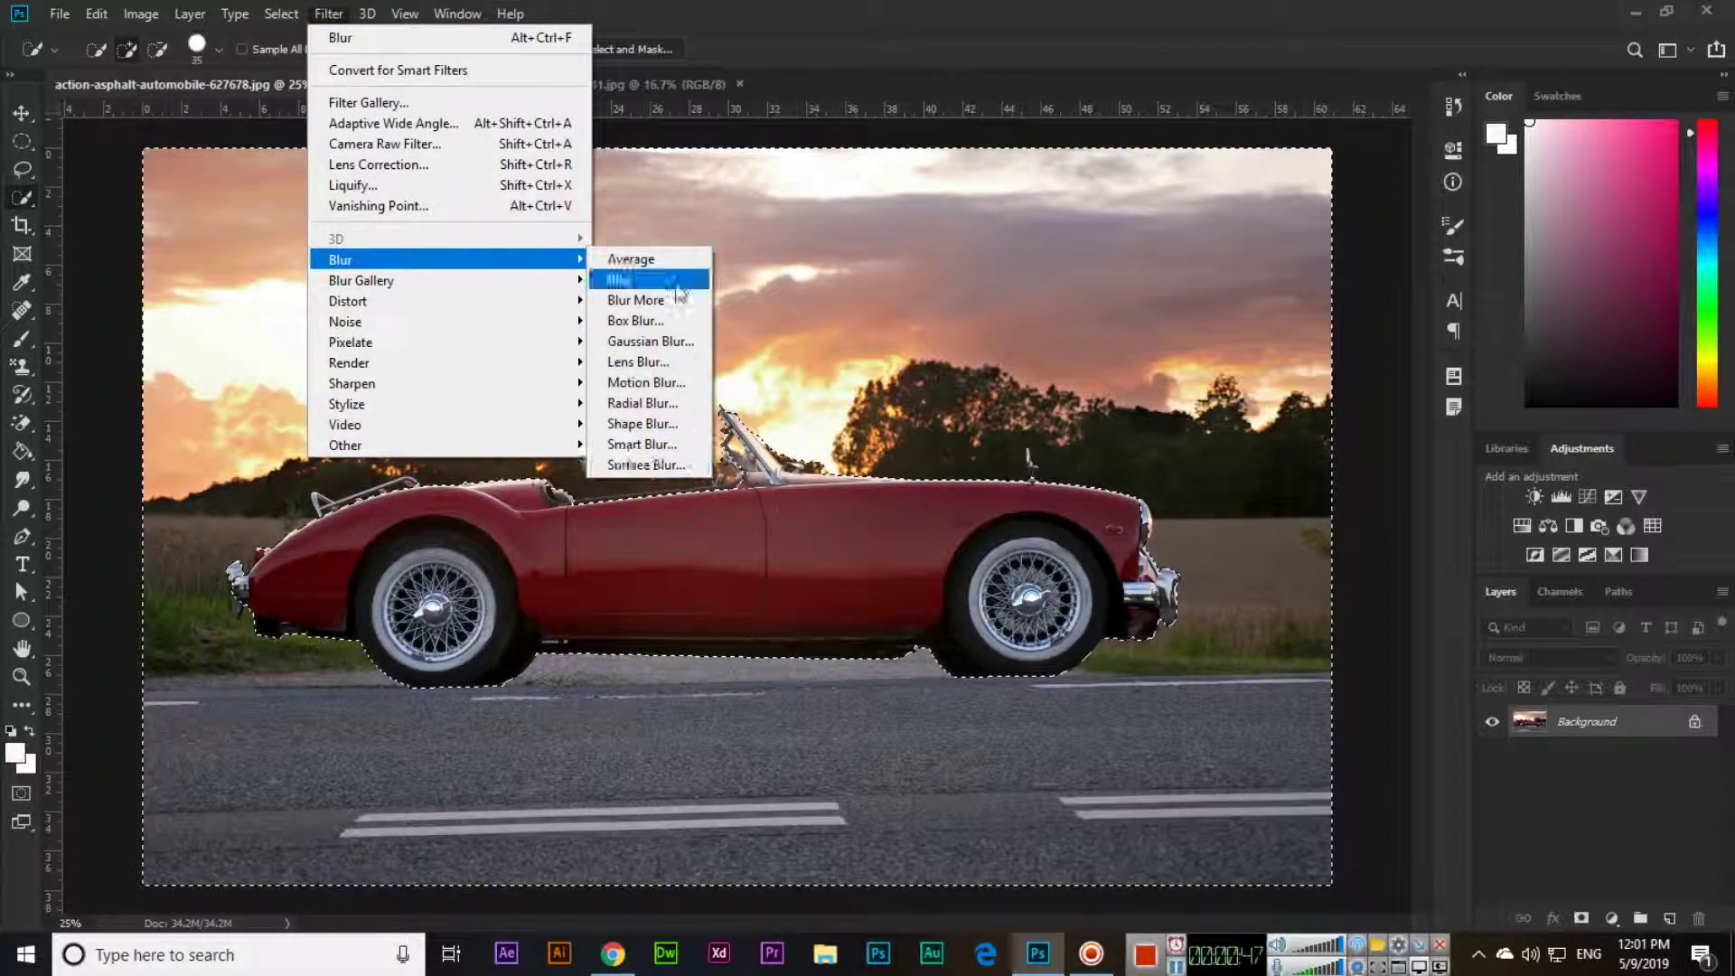
click(677, 390)
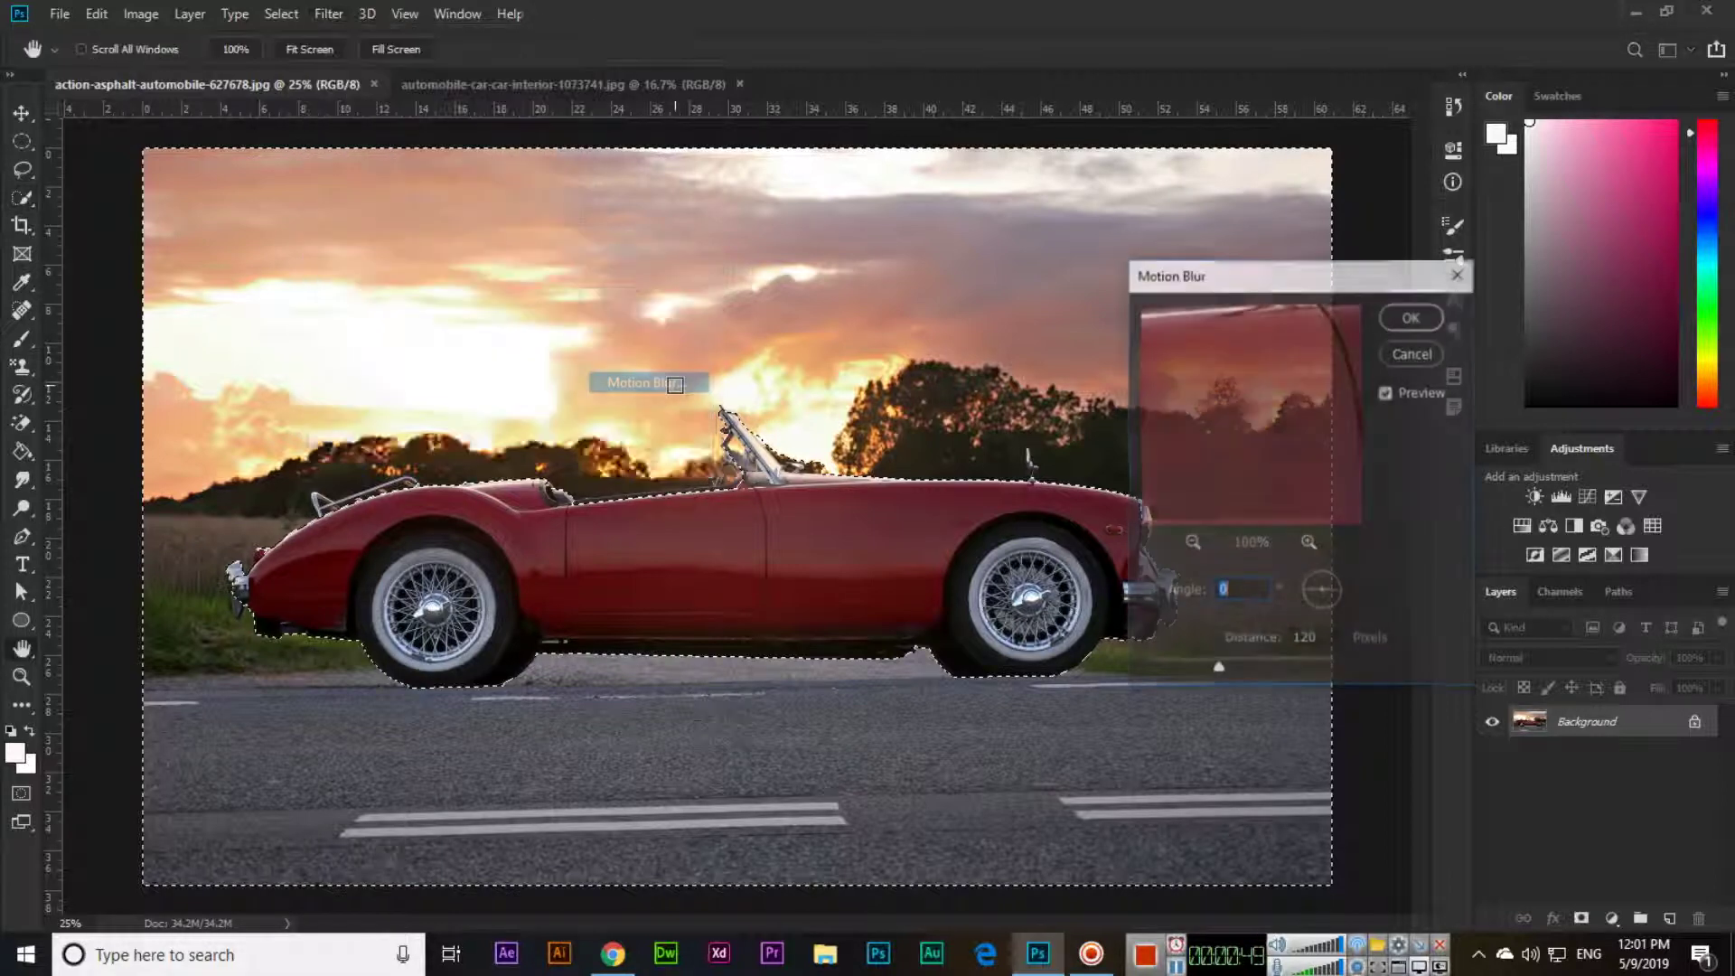
drag(1217, 286, 1355, 286)
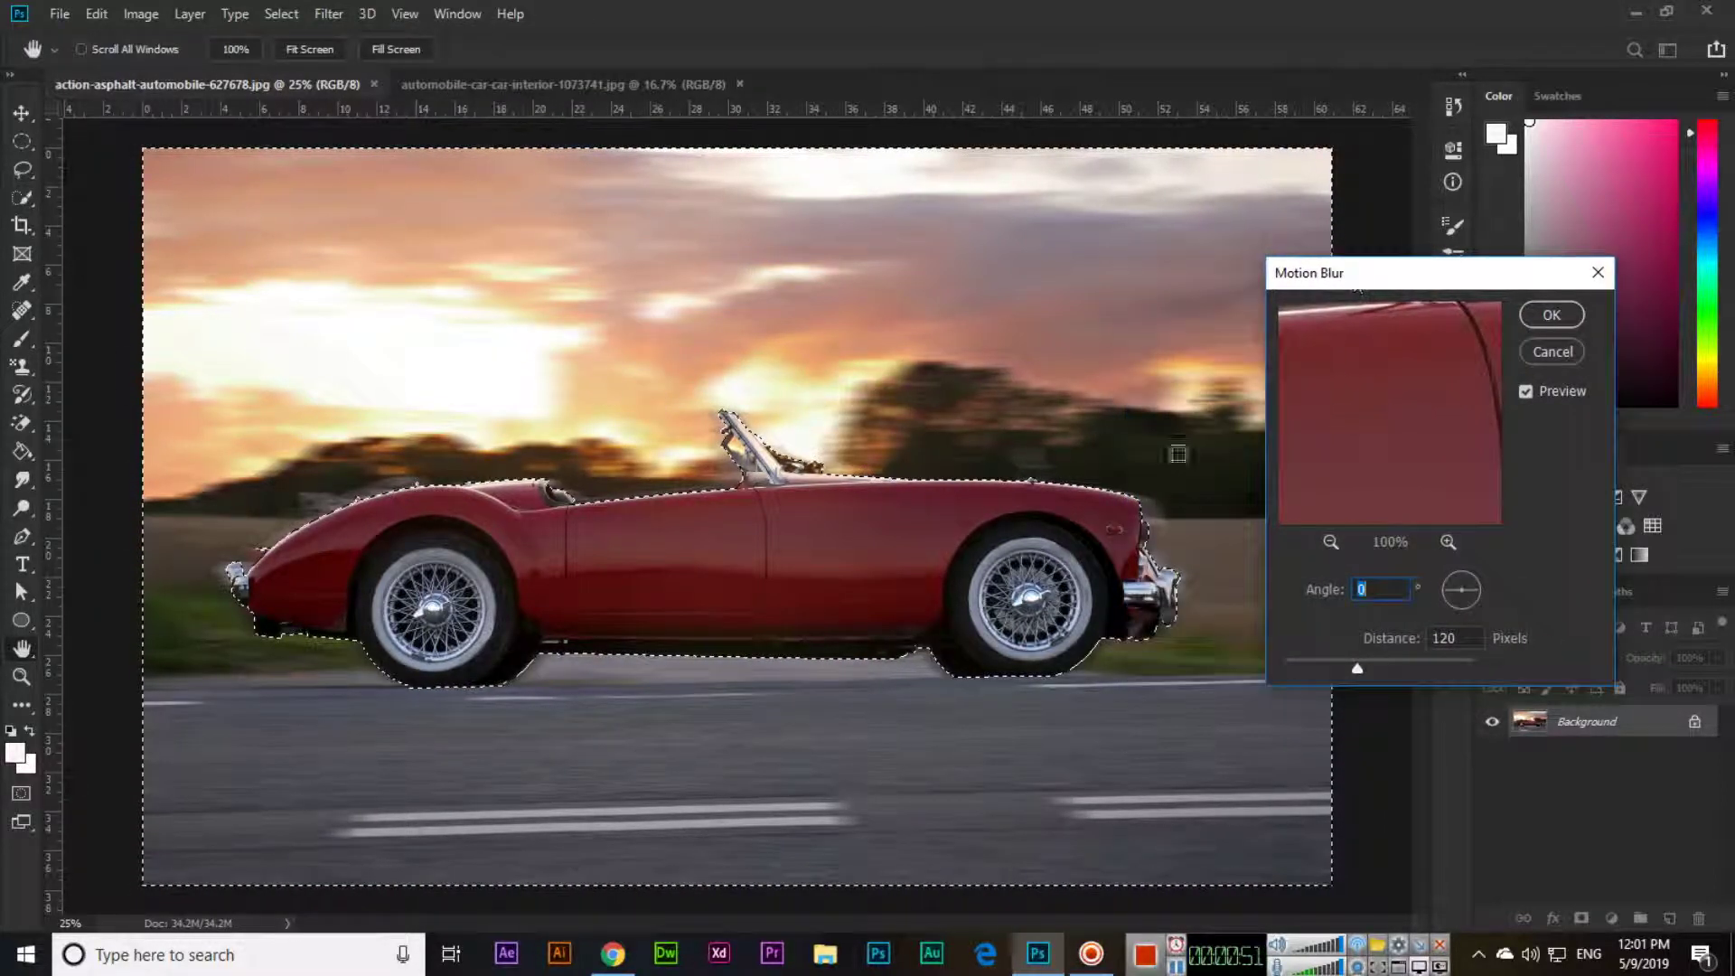
drag(1388, 663, 1424, 663)
click(1546, 350)
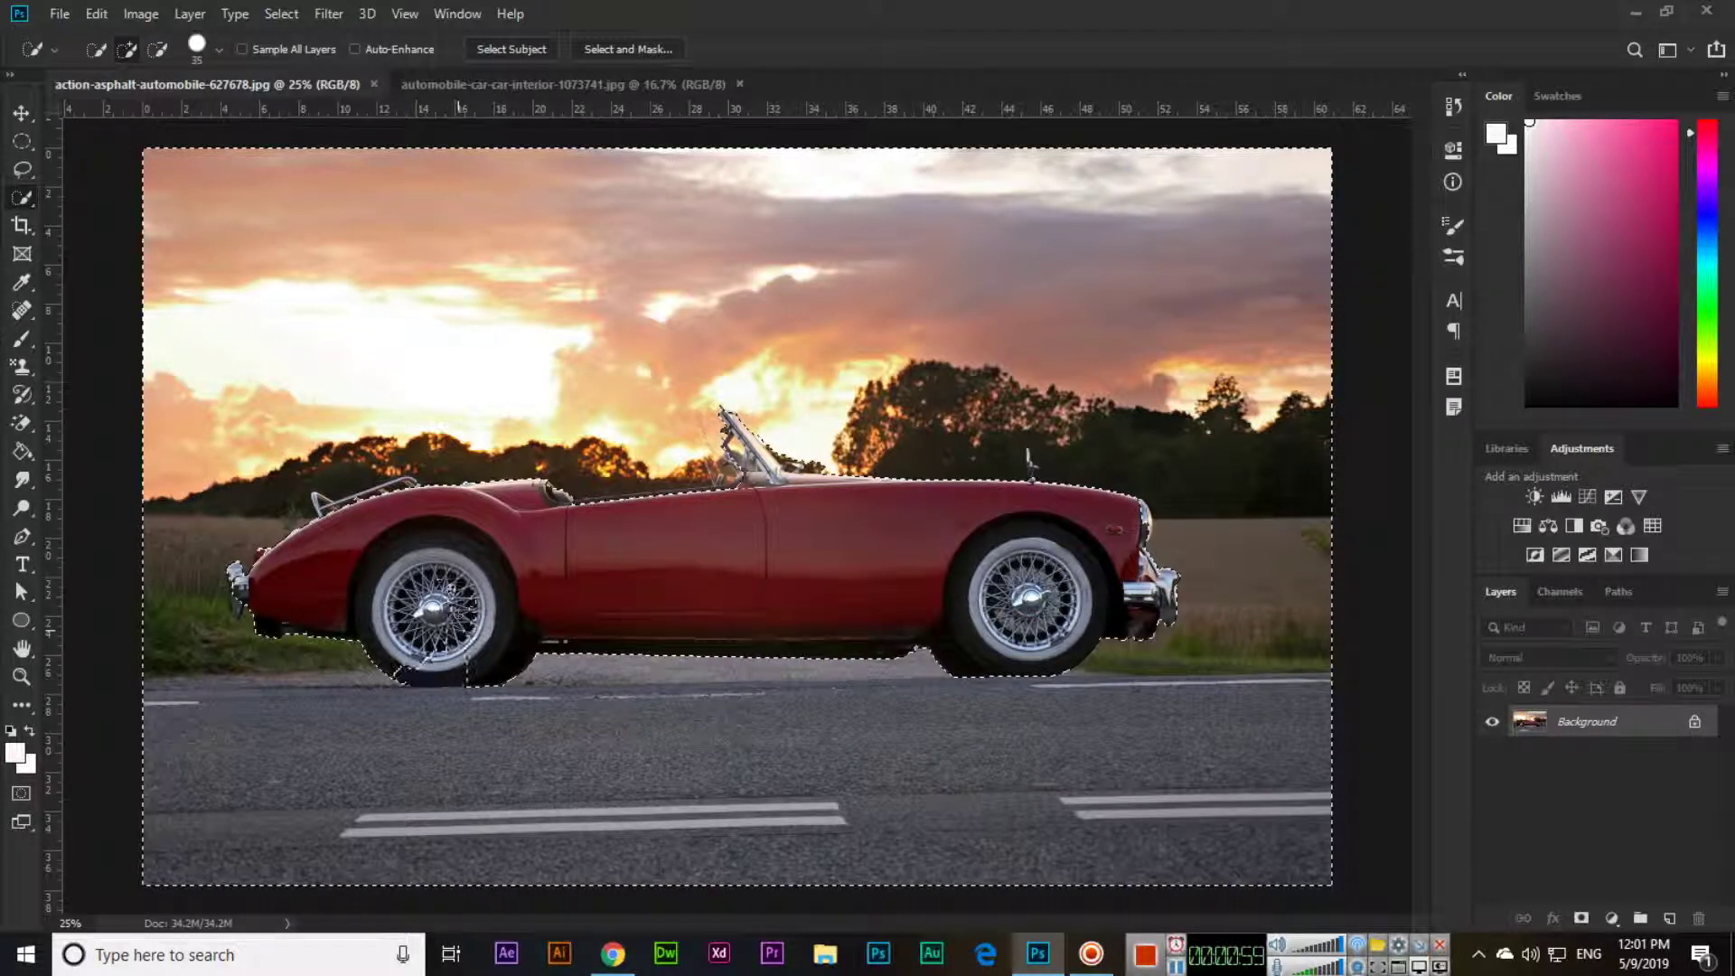
- Add both wheels to the background selection, trial a 57-pixel Motion Blur, then undo it
mouse_move(455, 627)
mouse_down()
mouse_move(426, 583)
mouse_move(448, 587)
mouse_move(403, 555)
mouse_up()
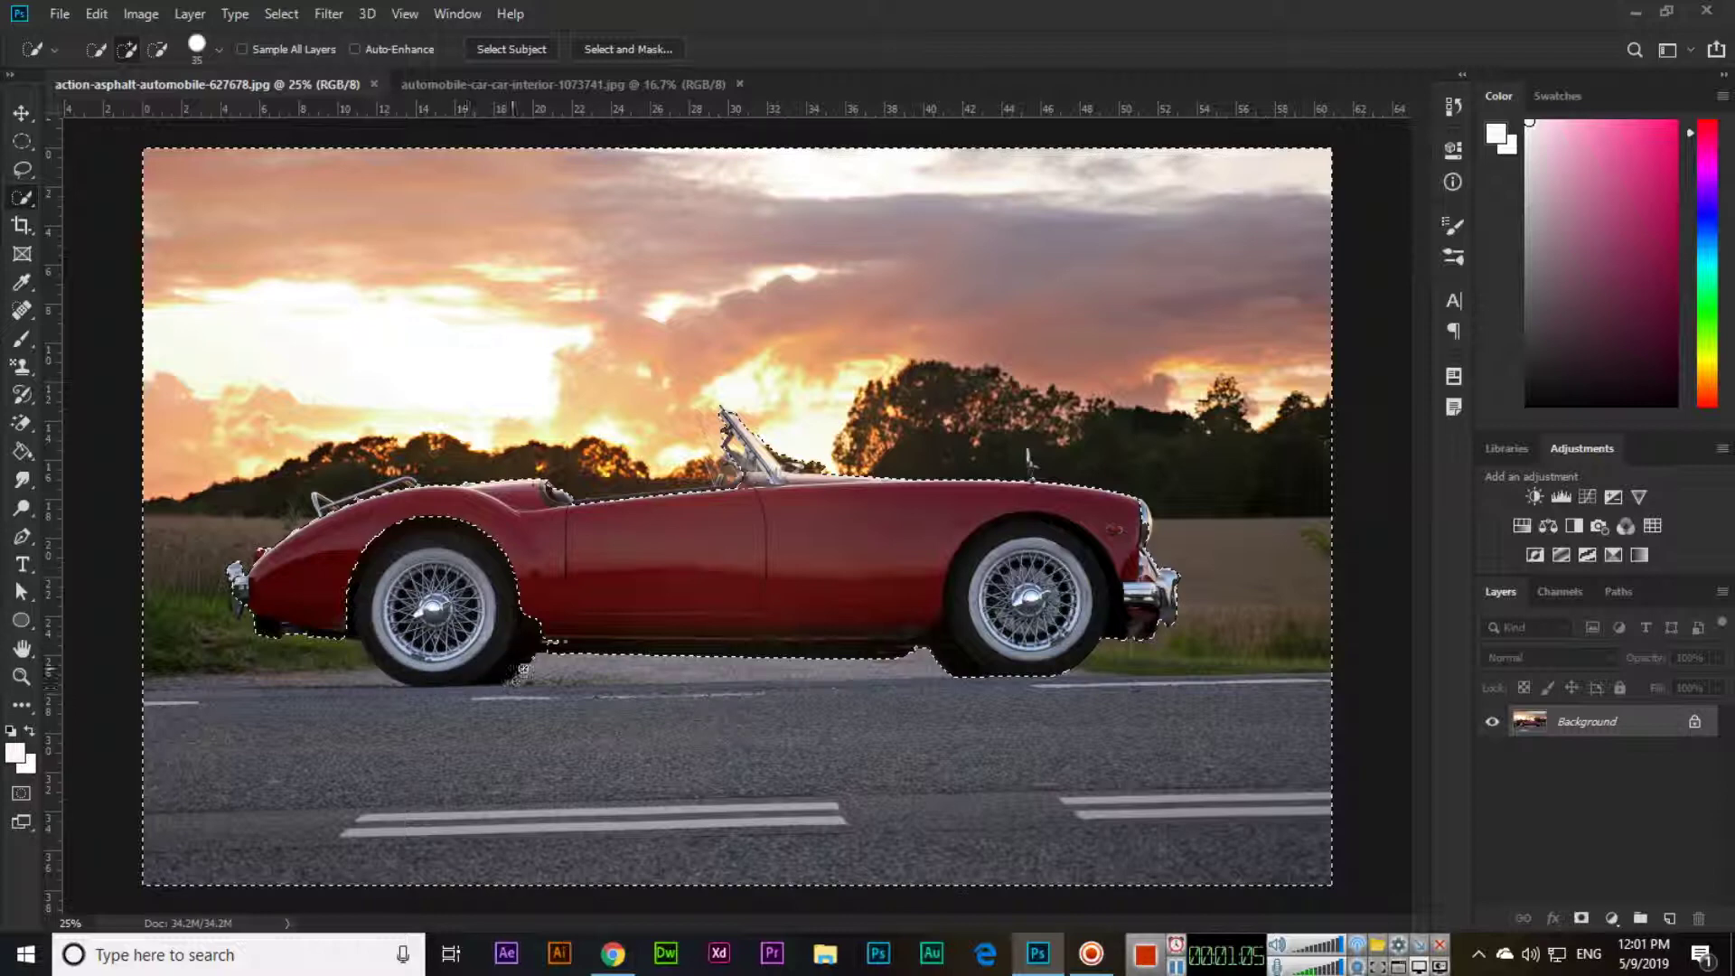
mouse_move(1007, 592)
mouse_down()
mouse_move(1012, 632)
mouse_move(1071, 633)
mouse_up()
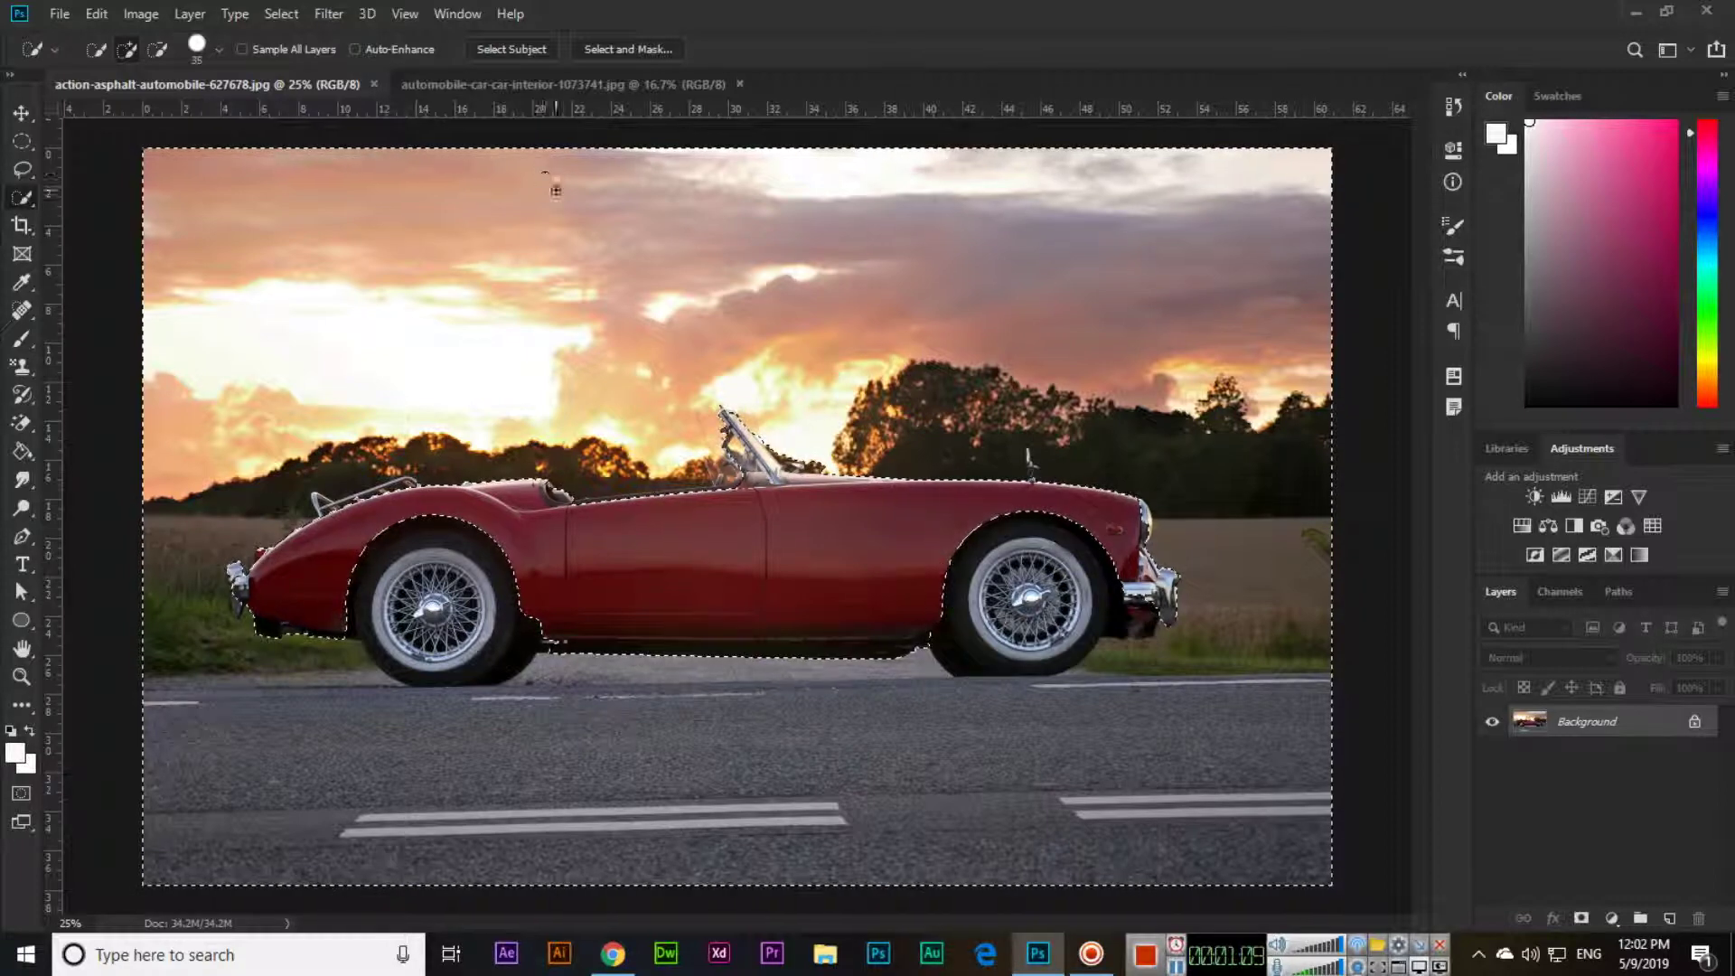
click(328, 13)
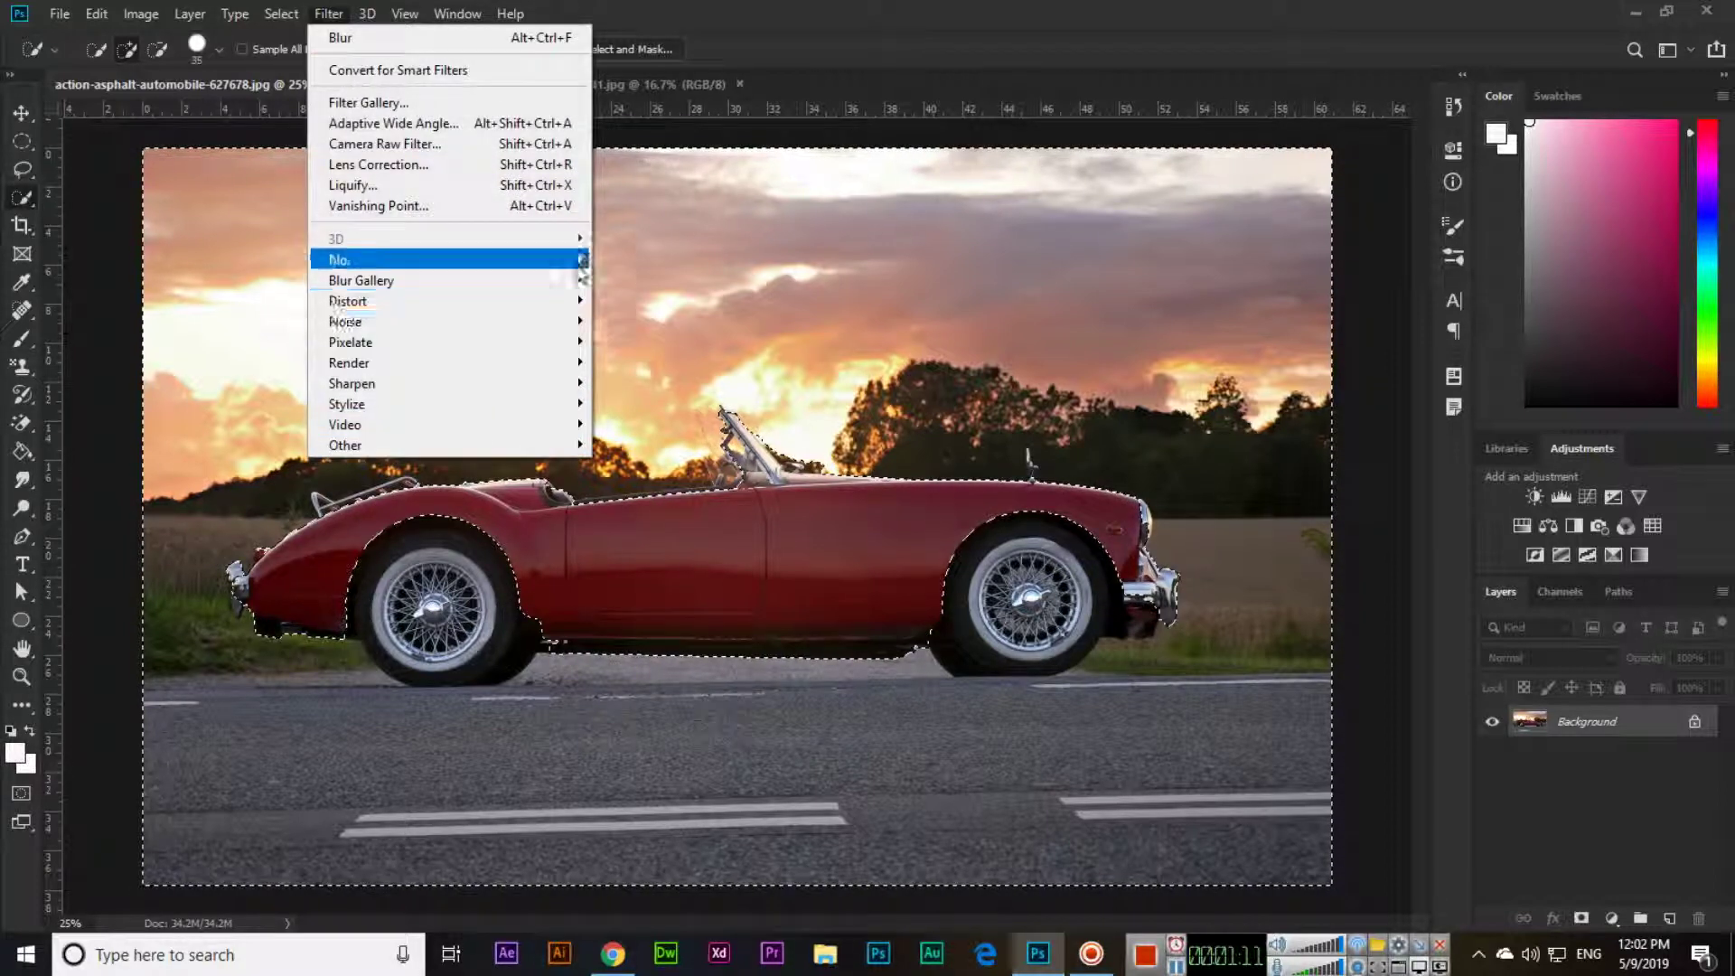
mouse_move(542, 259)
click(673, 384)
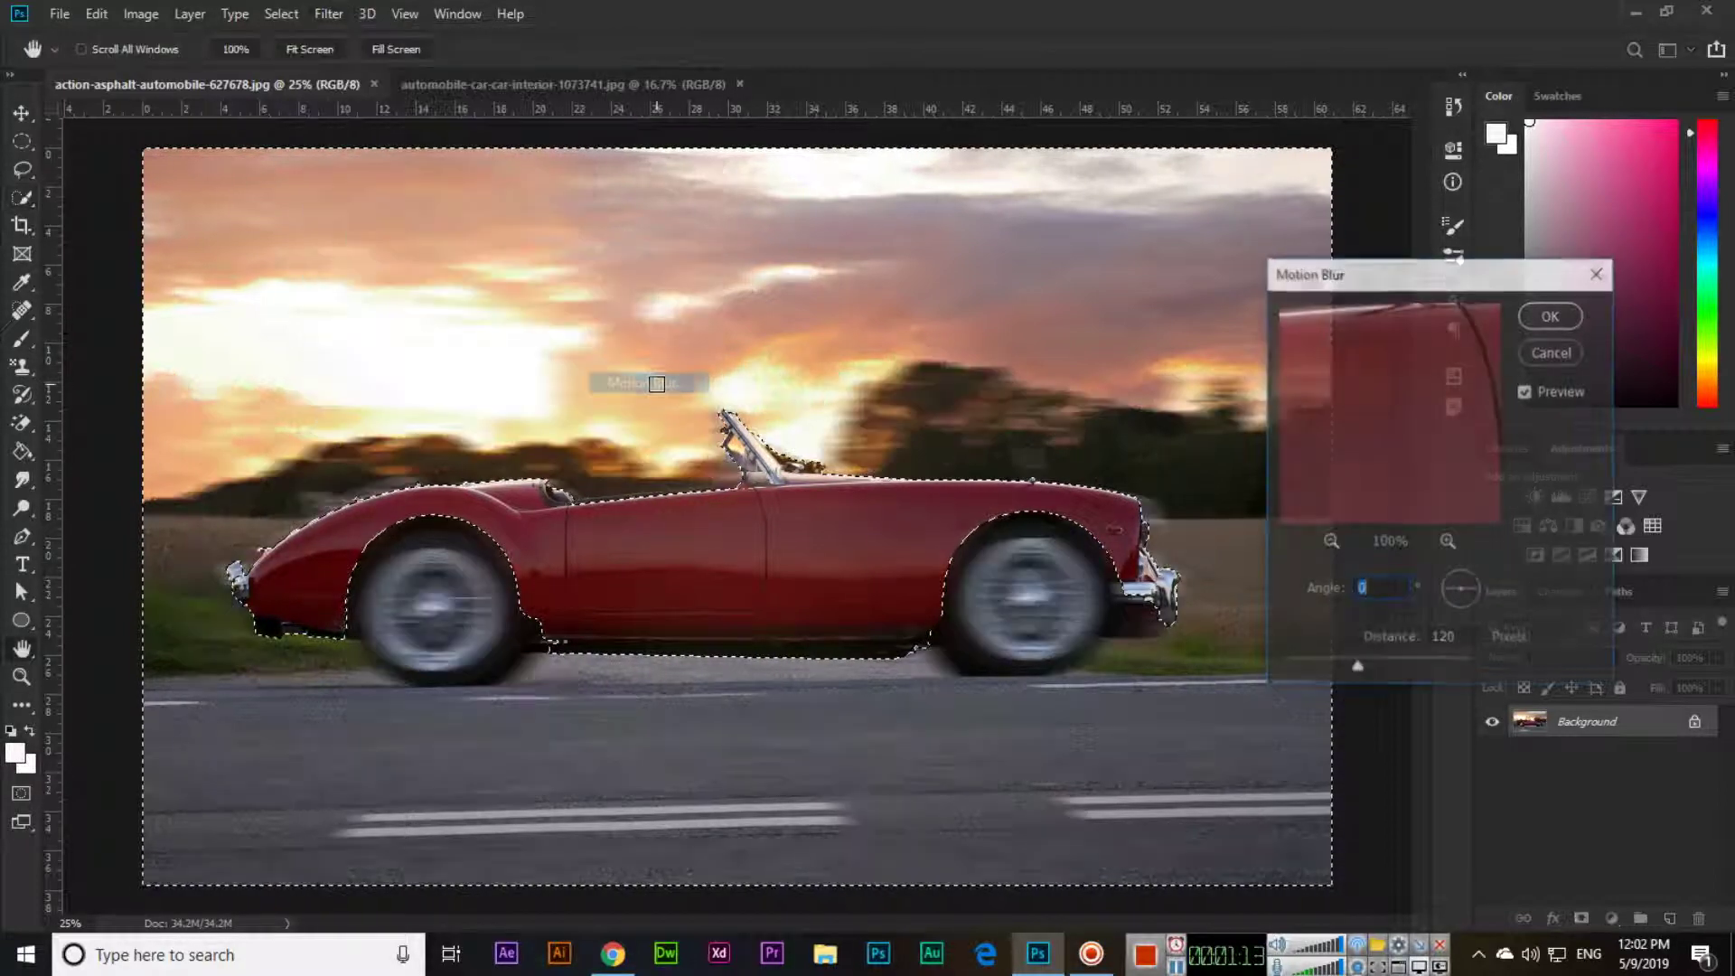
drag(1415, 665, 1372, 665)
click(1551, 315)
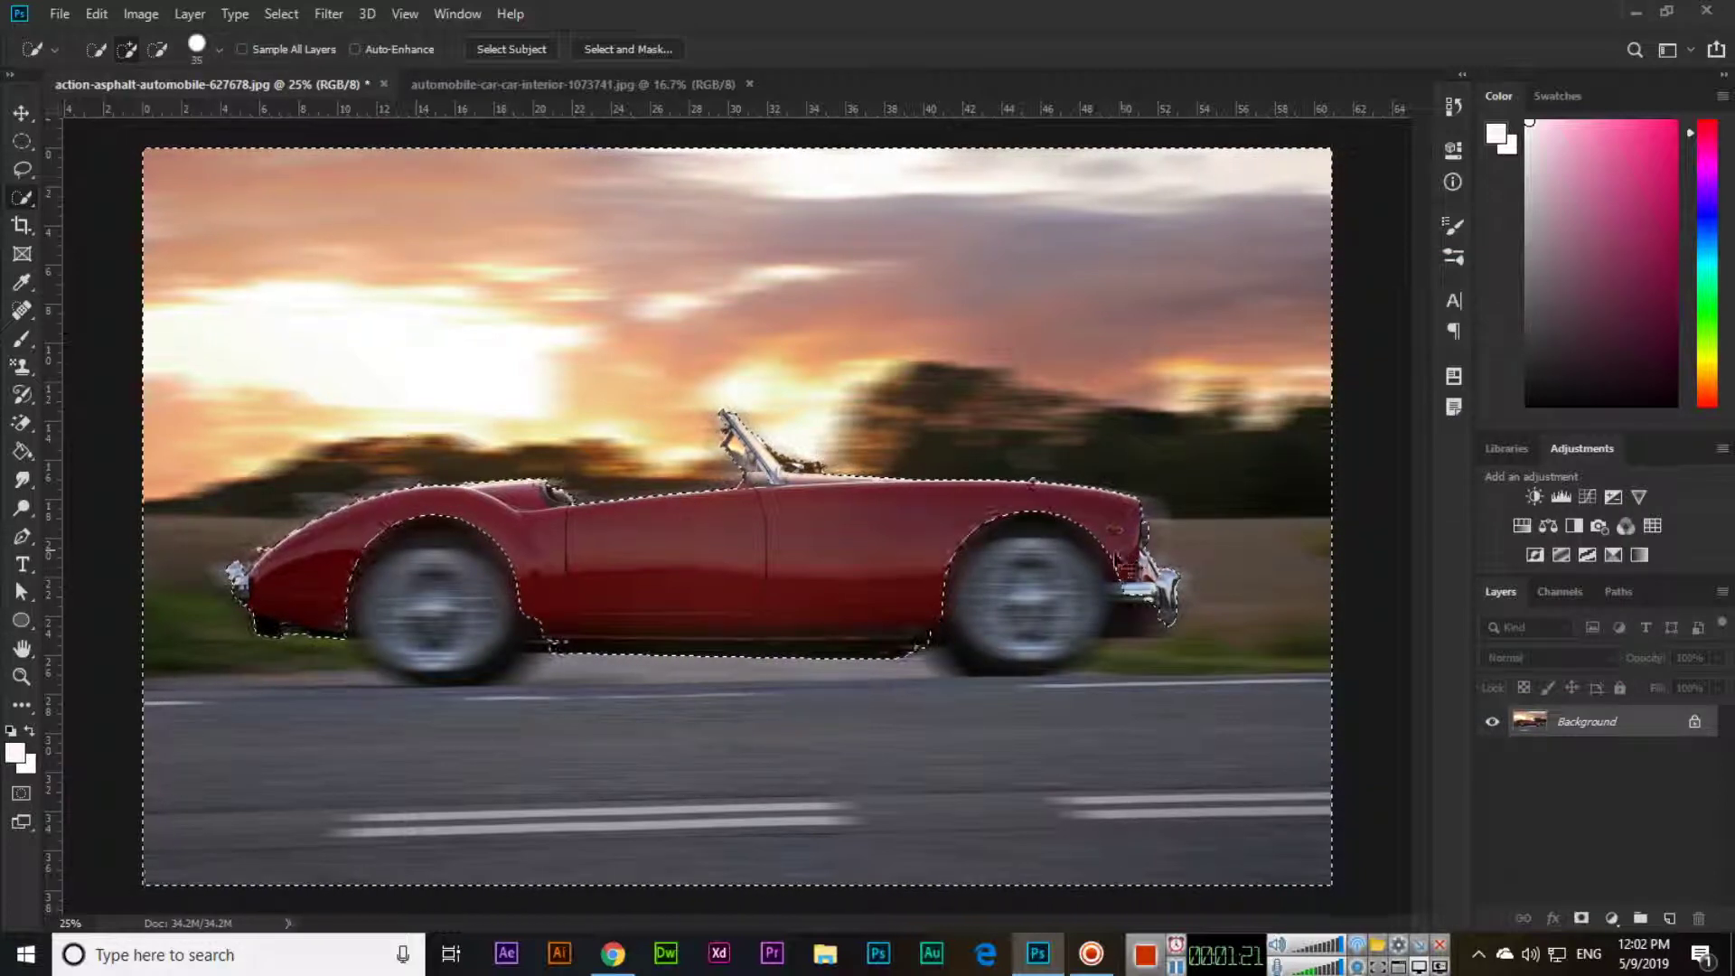
key(ctrl+d)
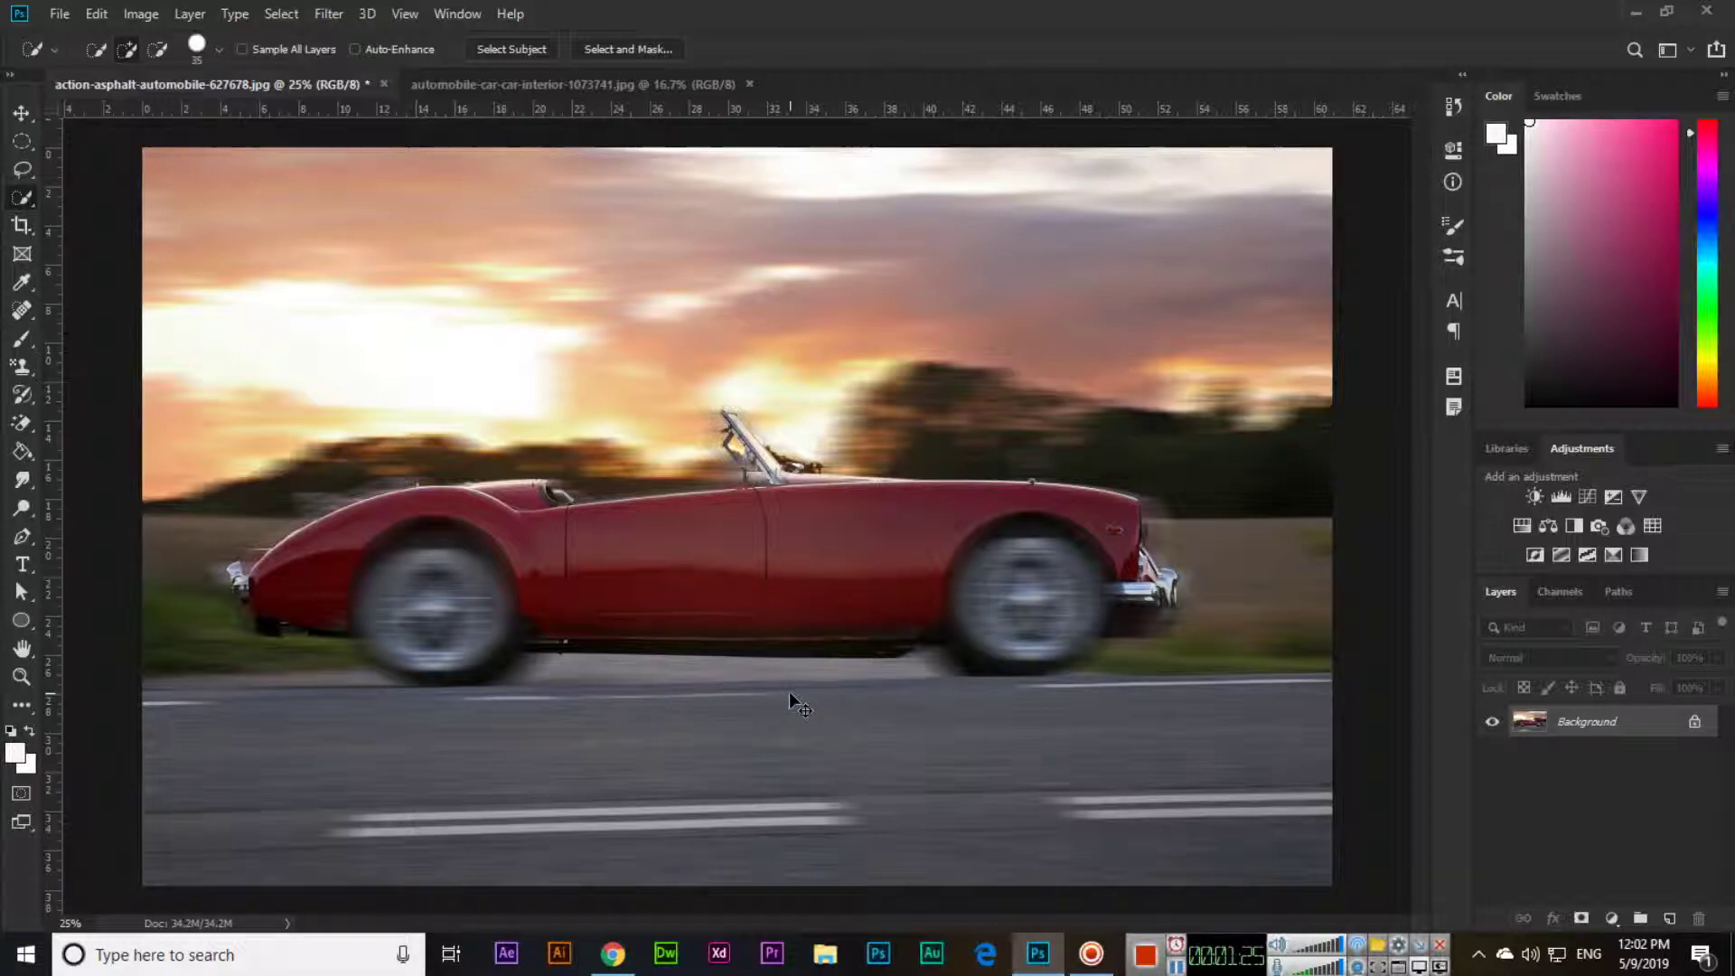
key(ctrl+z)
key(ctrl+z)
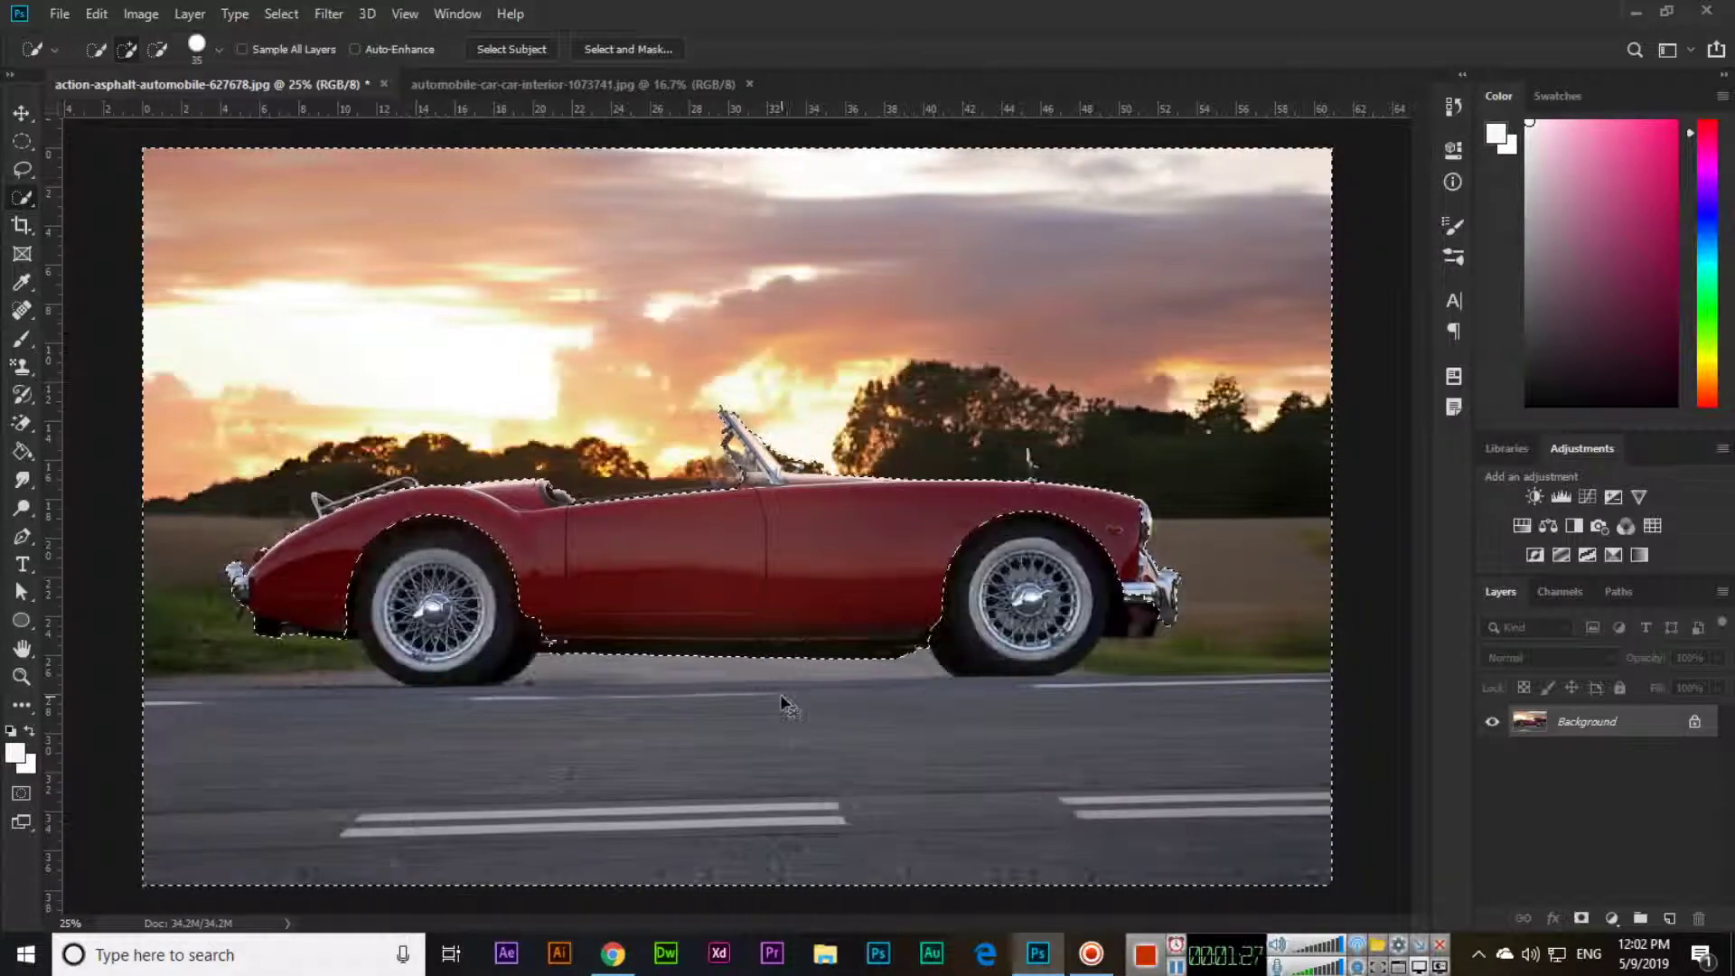
click(330, 14)
mouse_move(446, 267)
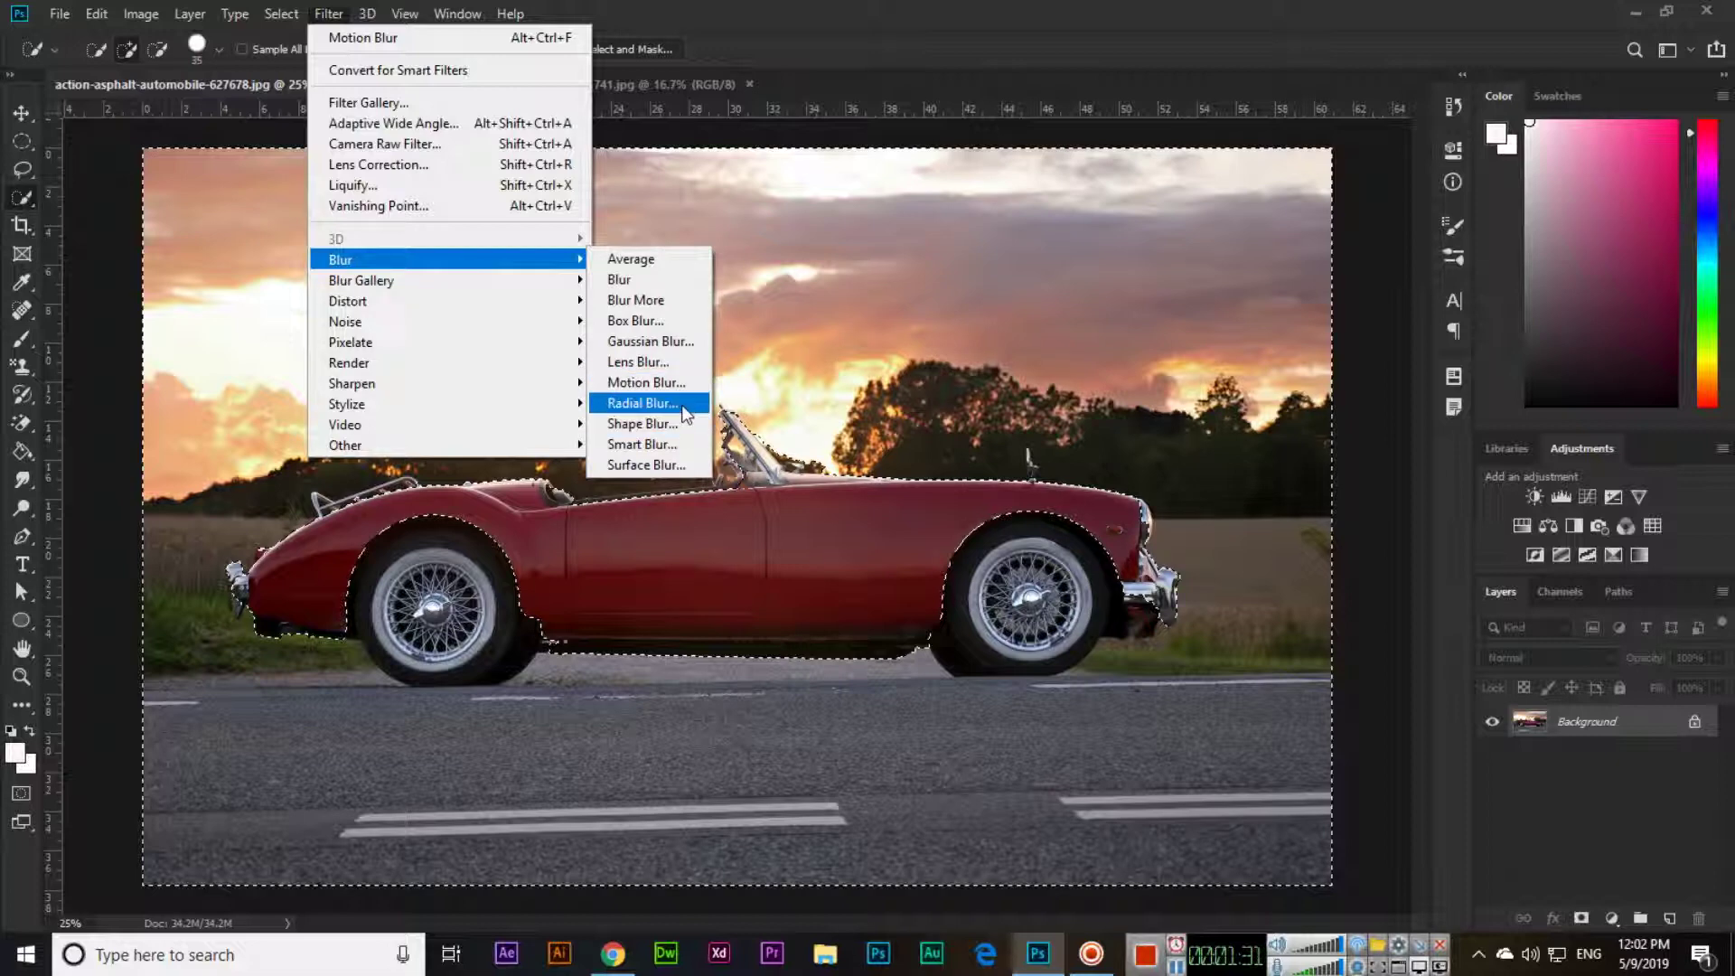
click(642, 403)
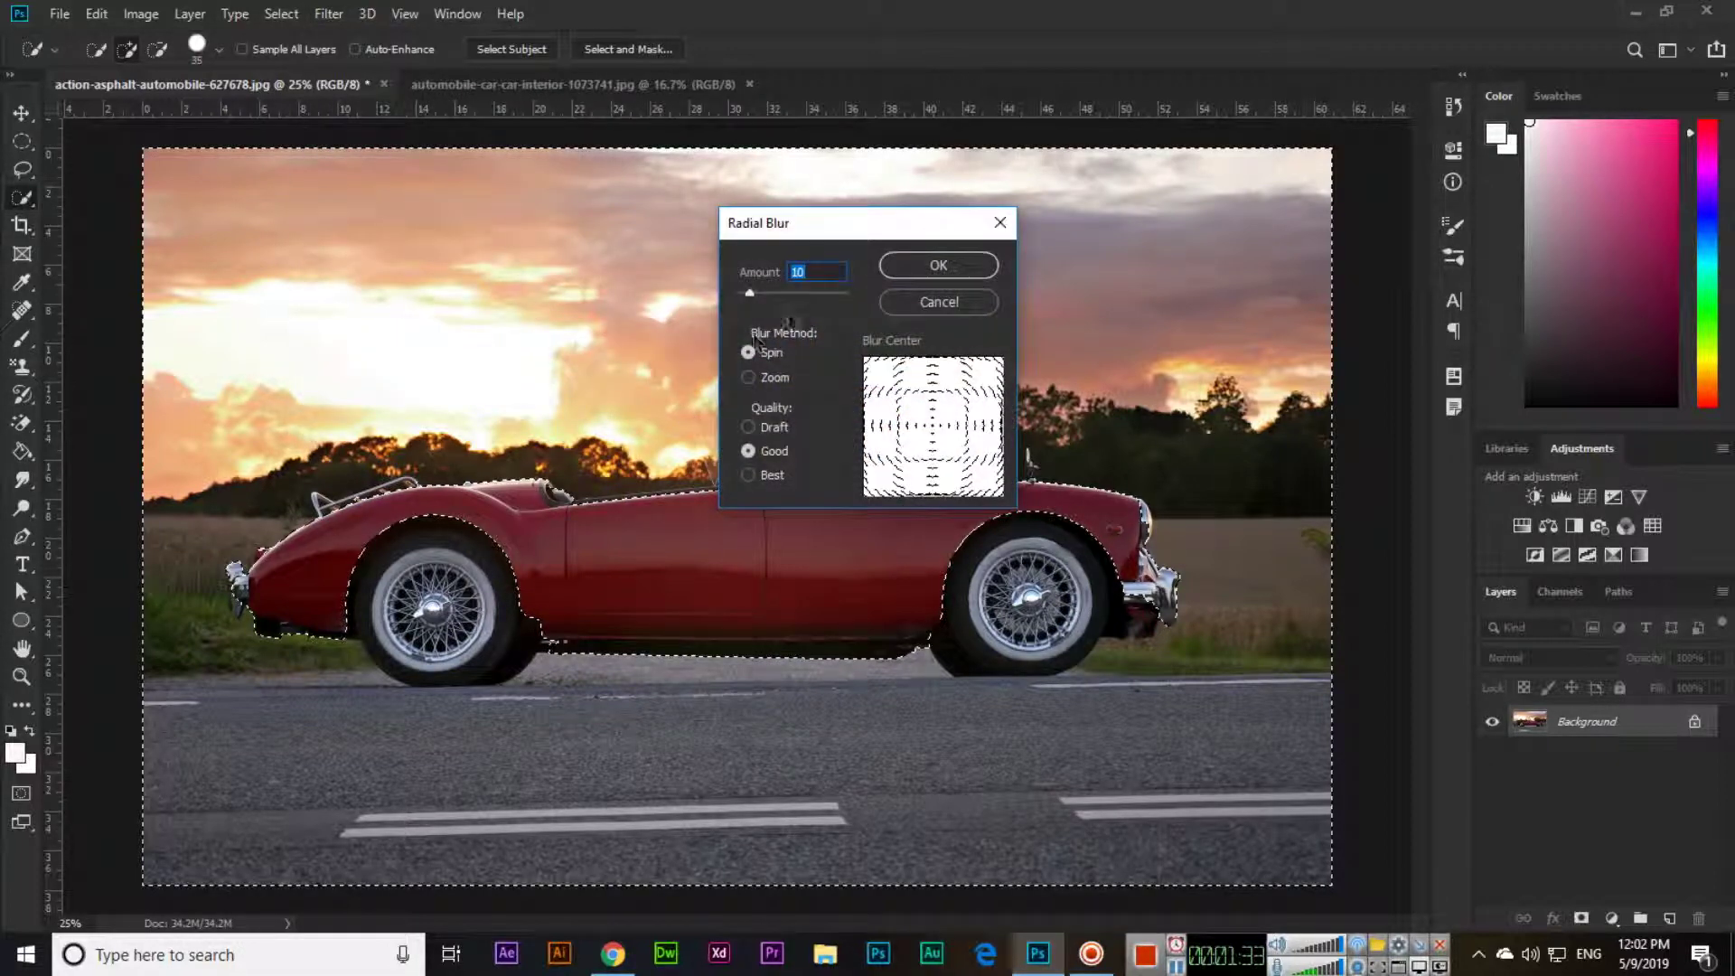
text(20)
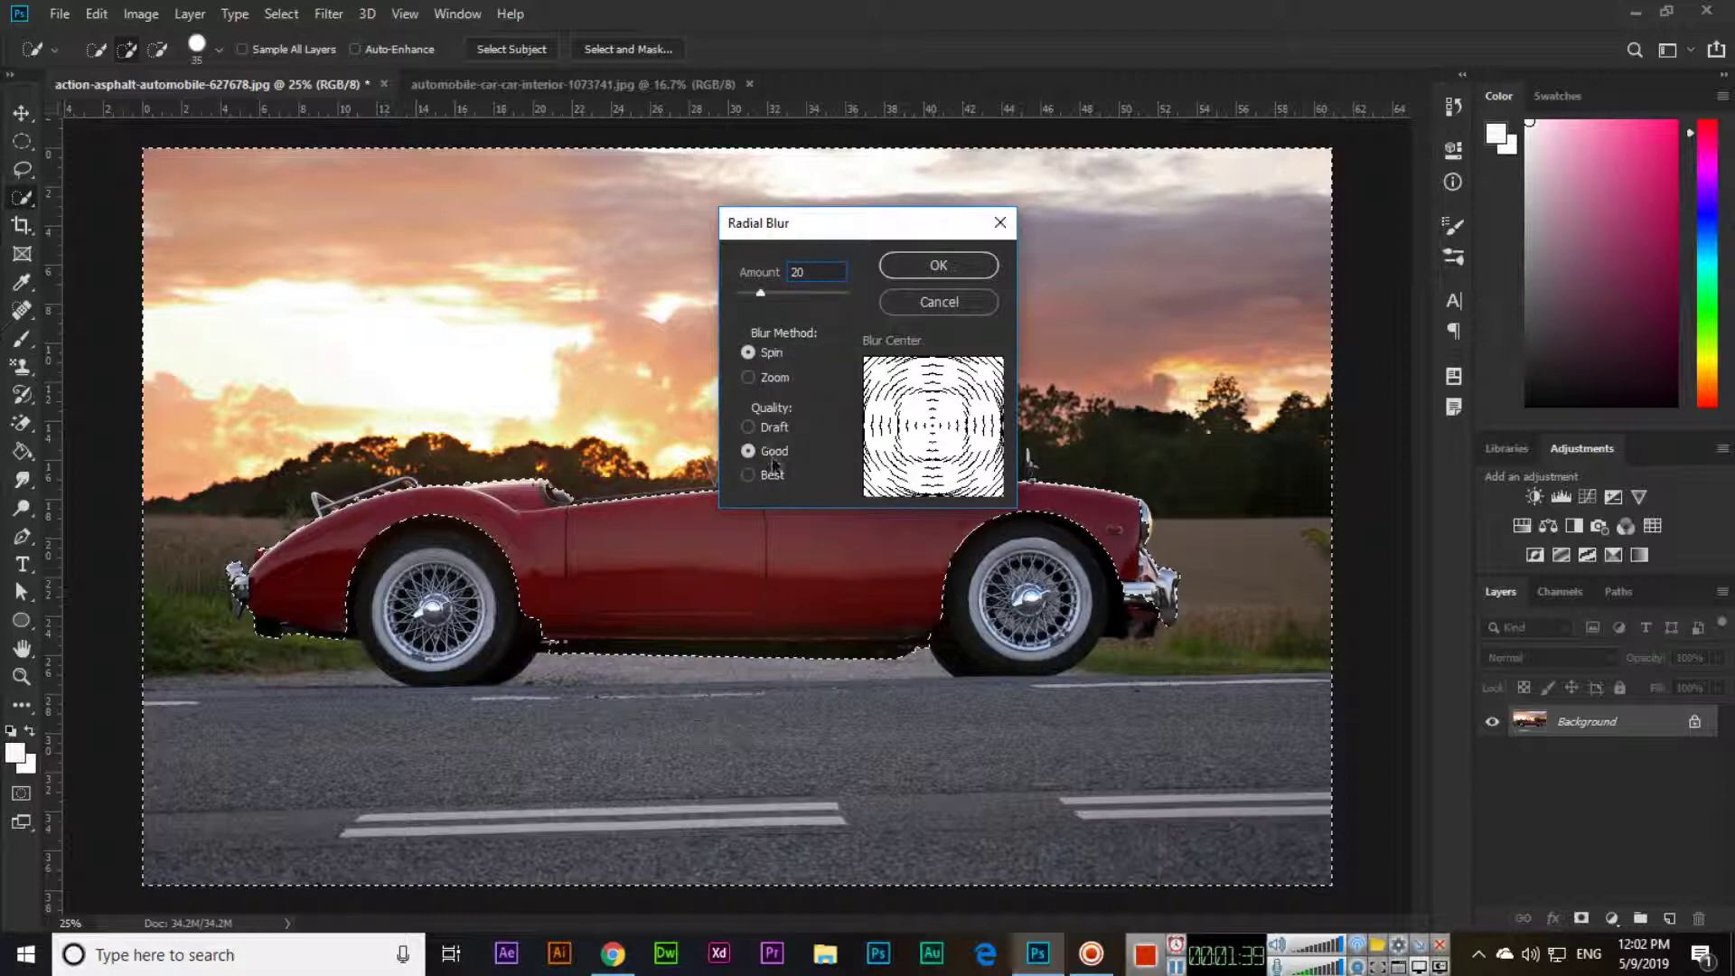
click(956, 271)
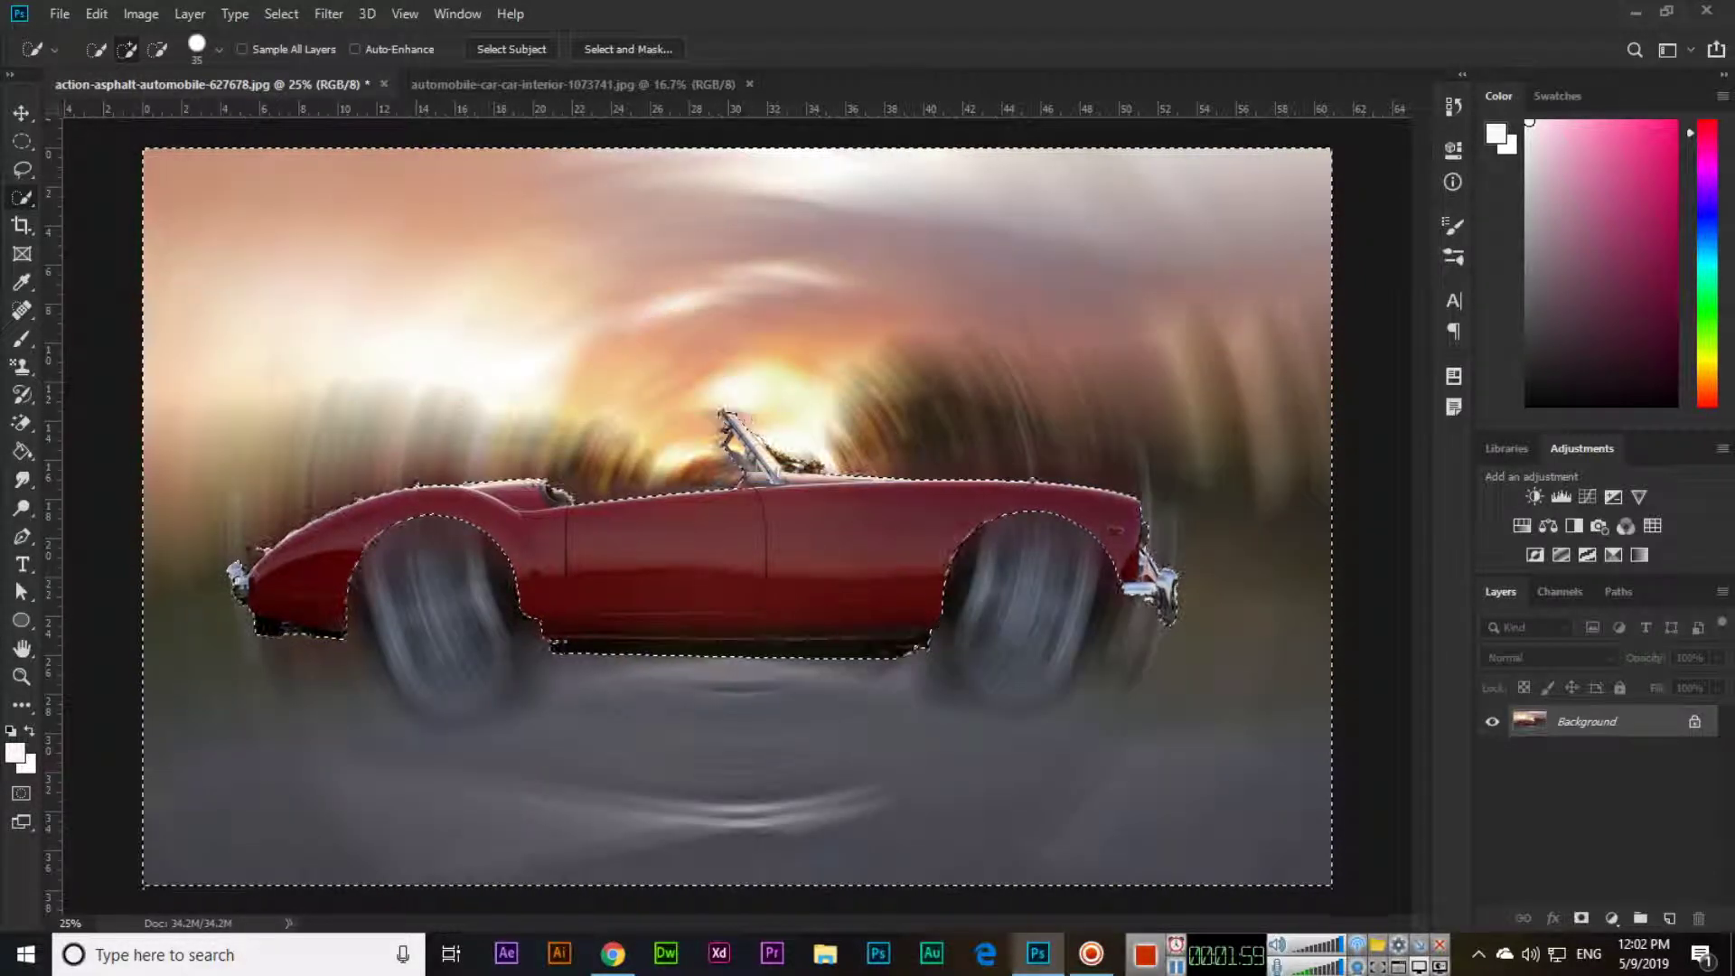
key(ctrl+z)
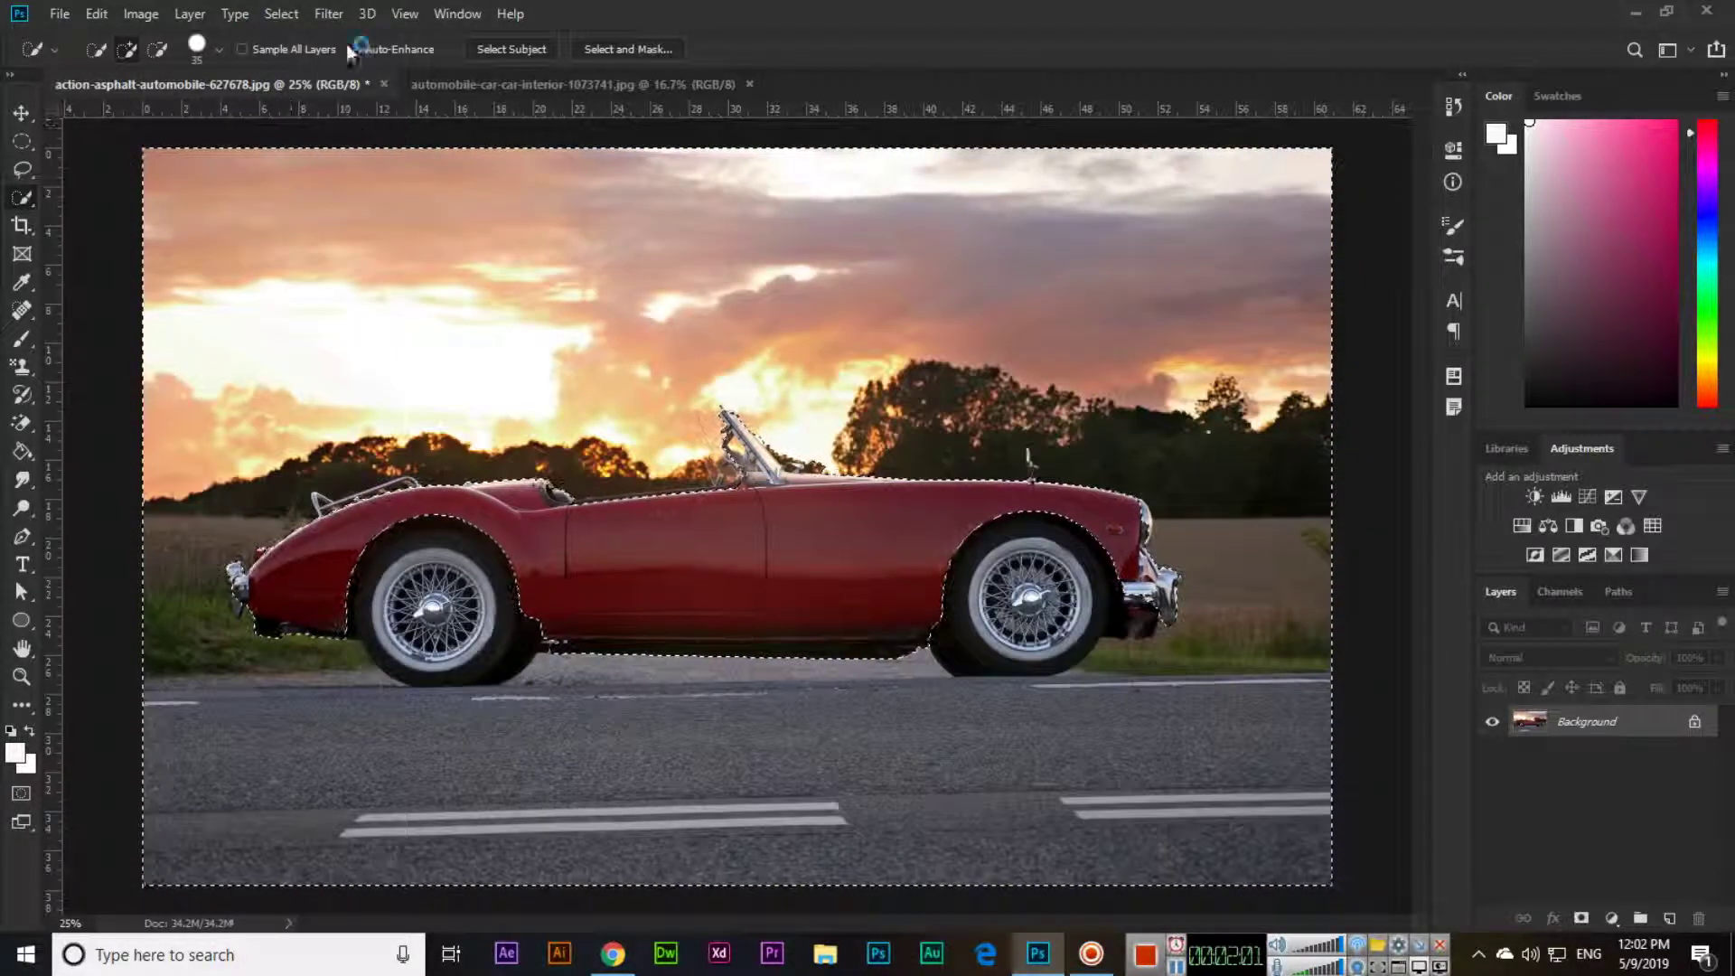
- Apply a Radial Blur with amount 10, Zoom method and Best quality, then check it without the outline
click(328, 14)
mouse_move(473, 261)
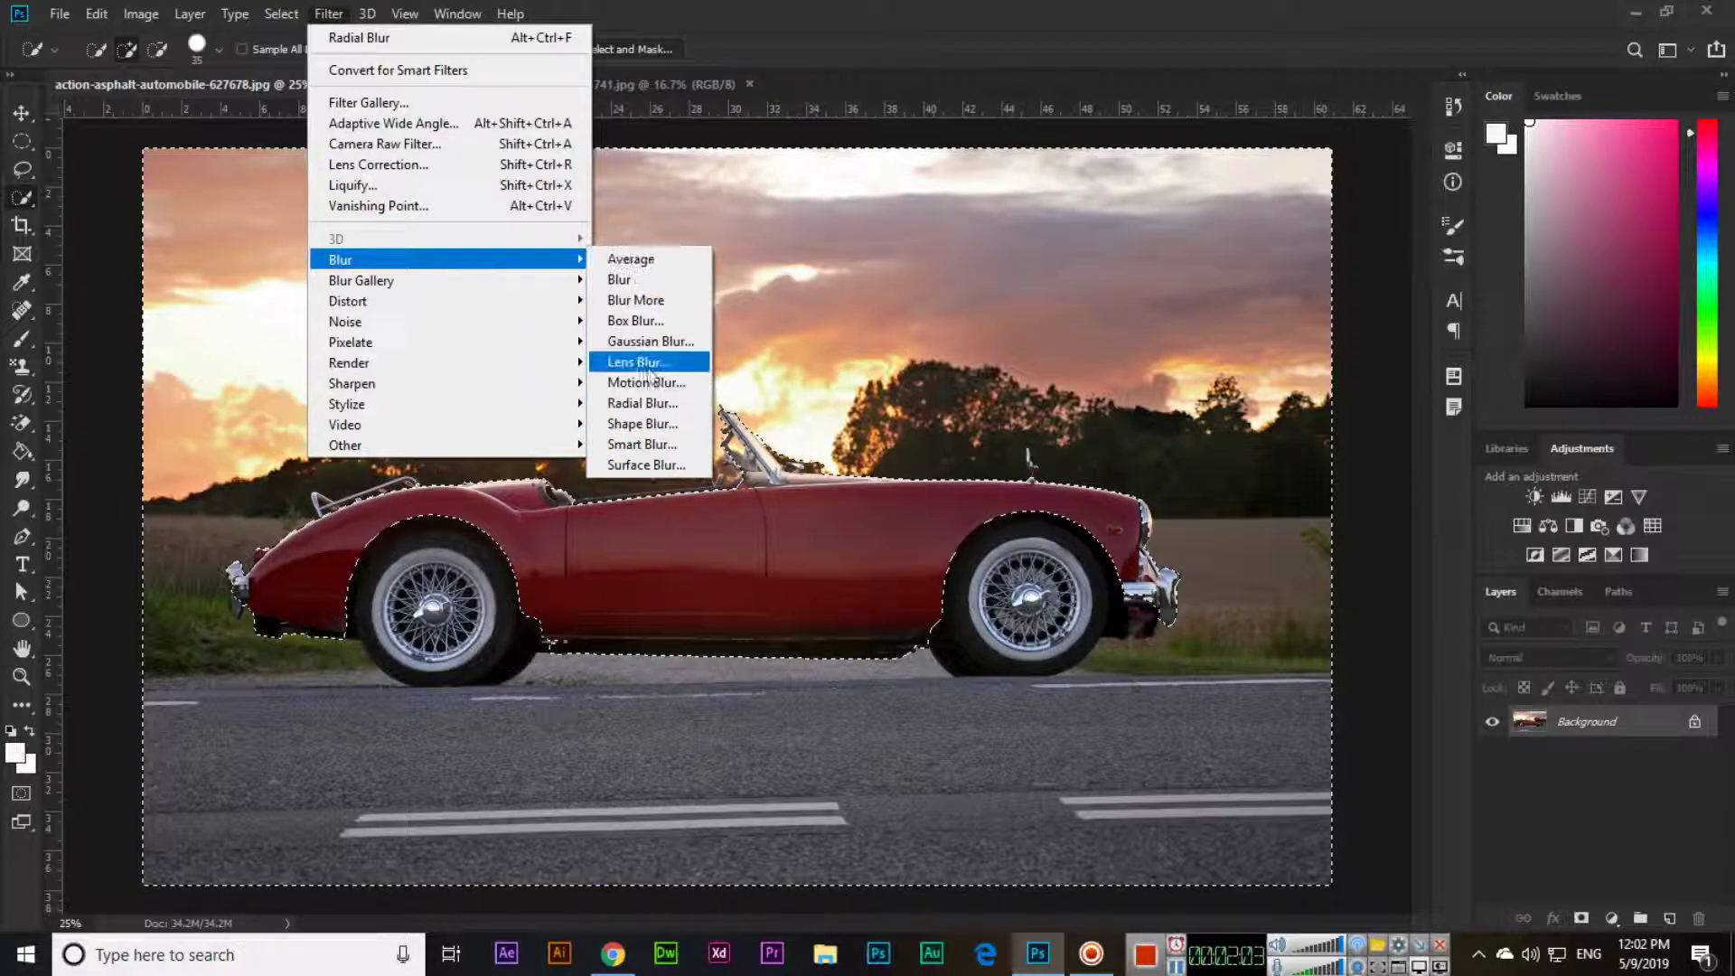
click(642, 403)
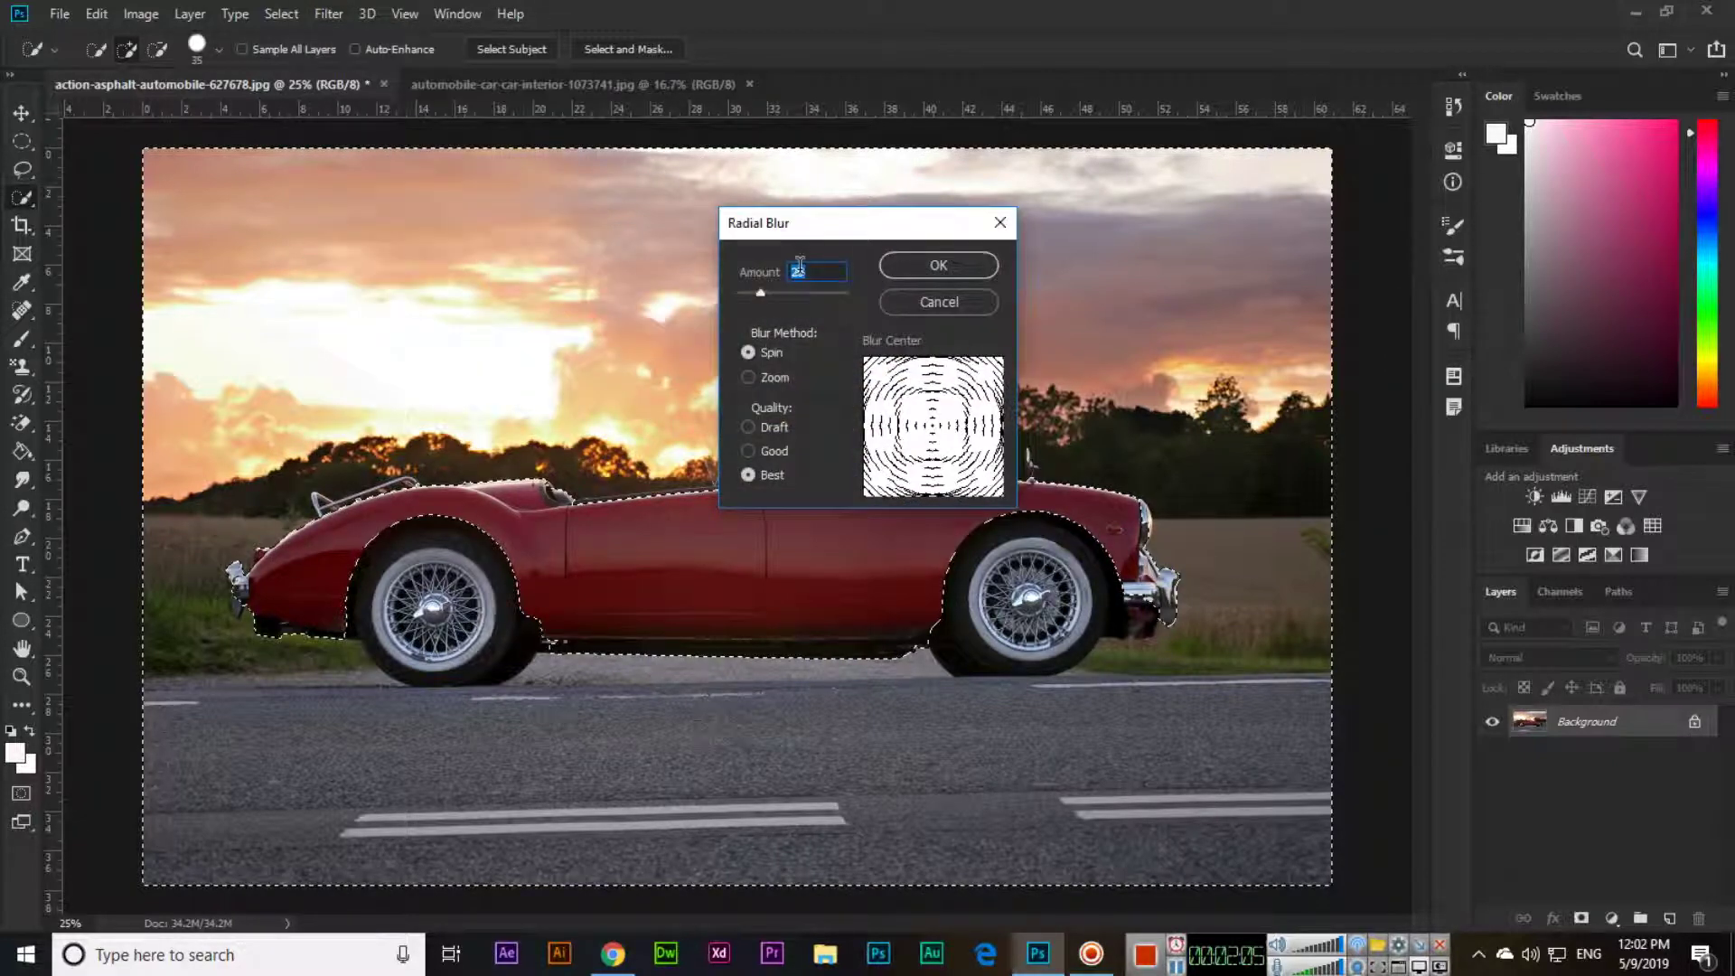
text(10)
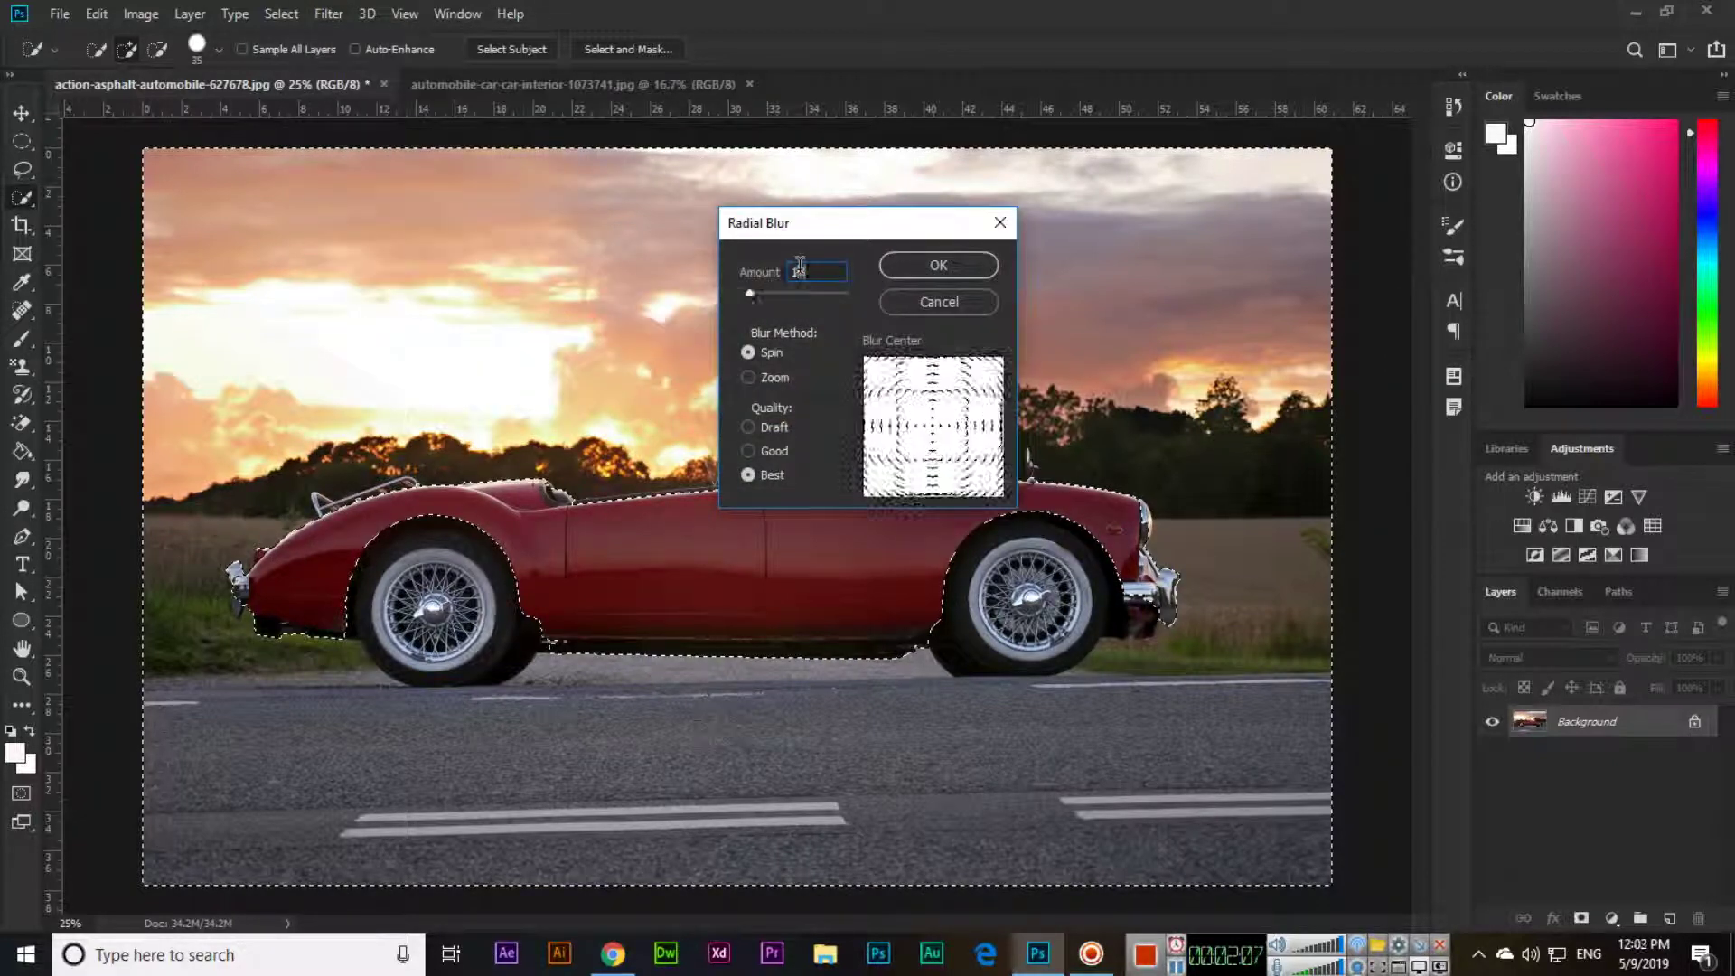
click(775, 378)
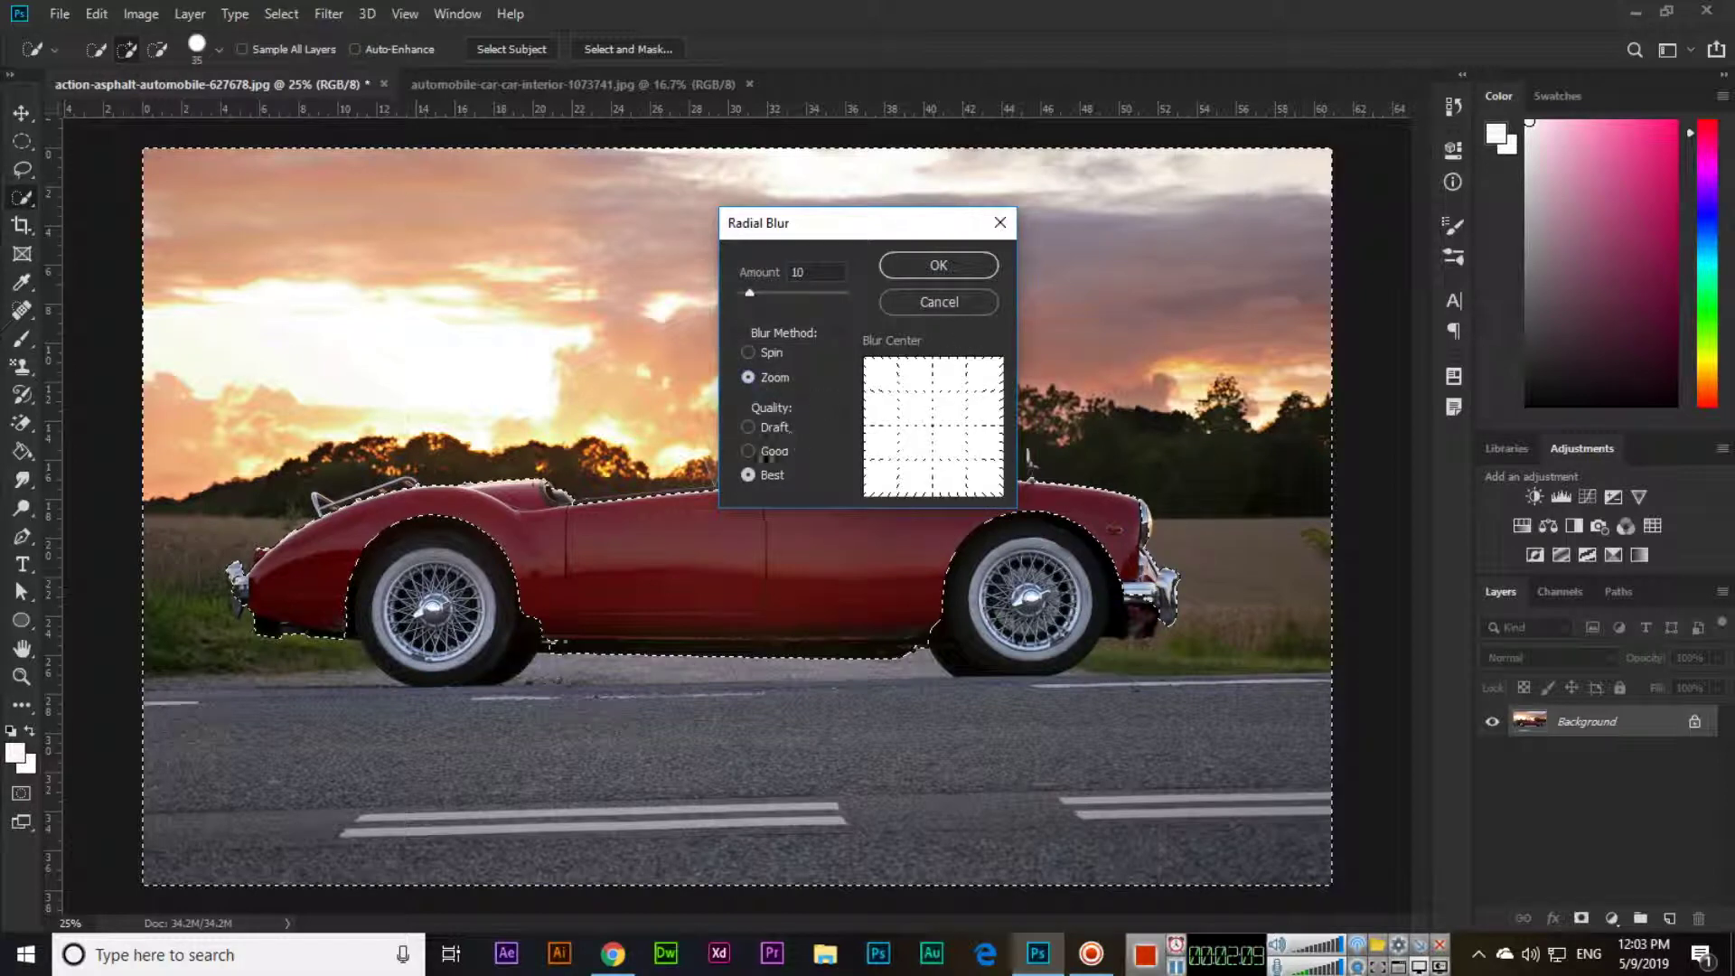
click(938, 266)
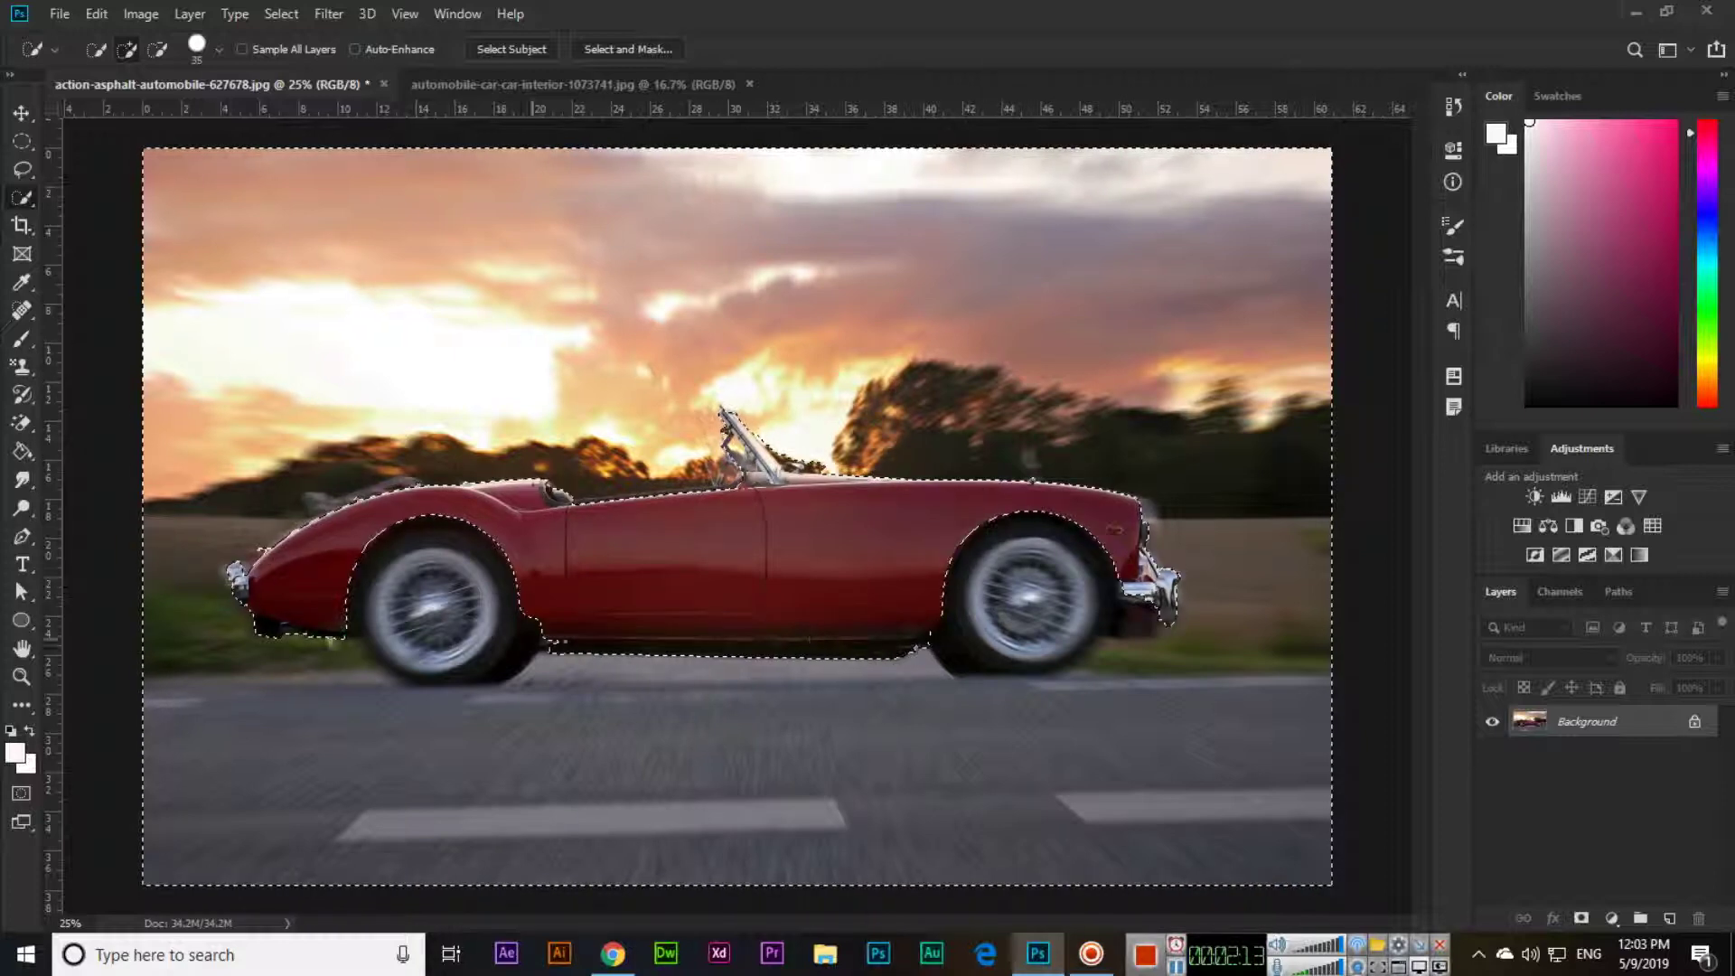
key(ctrl+d)
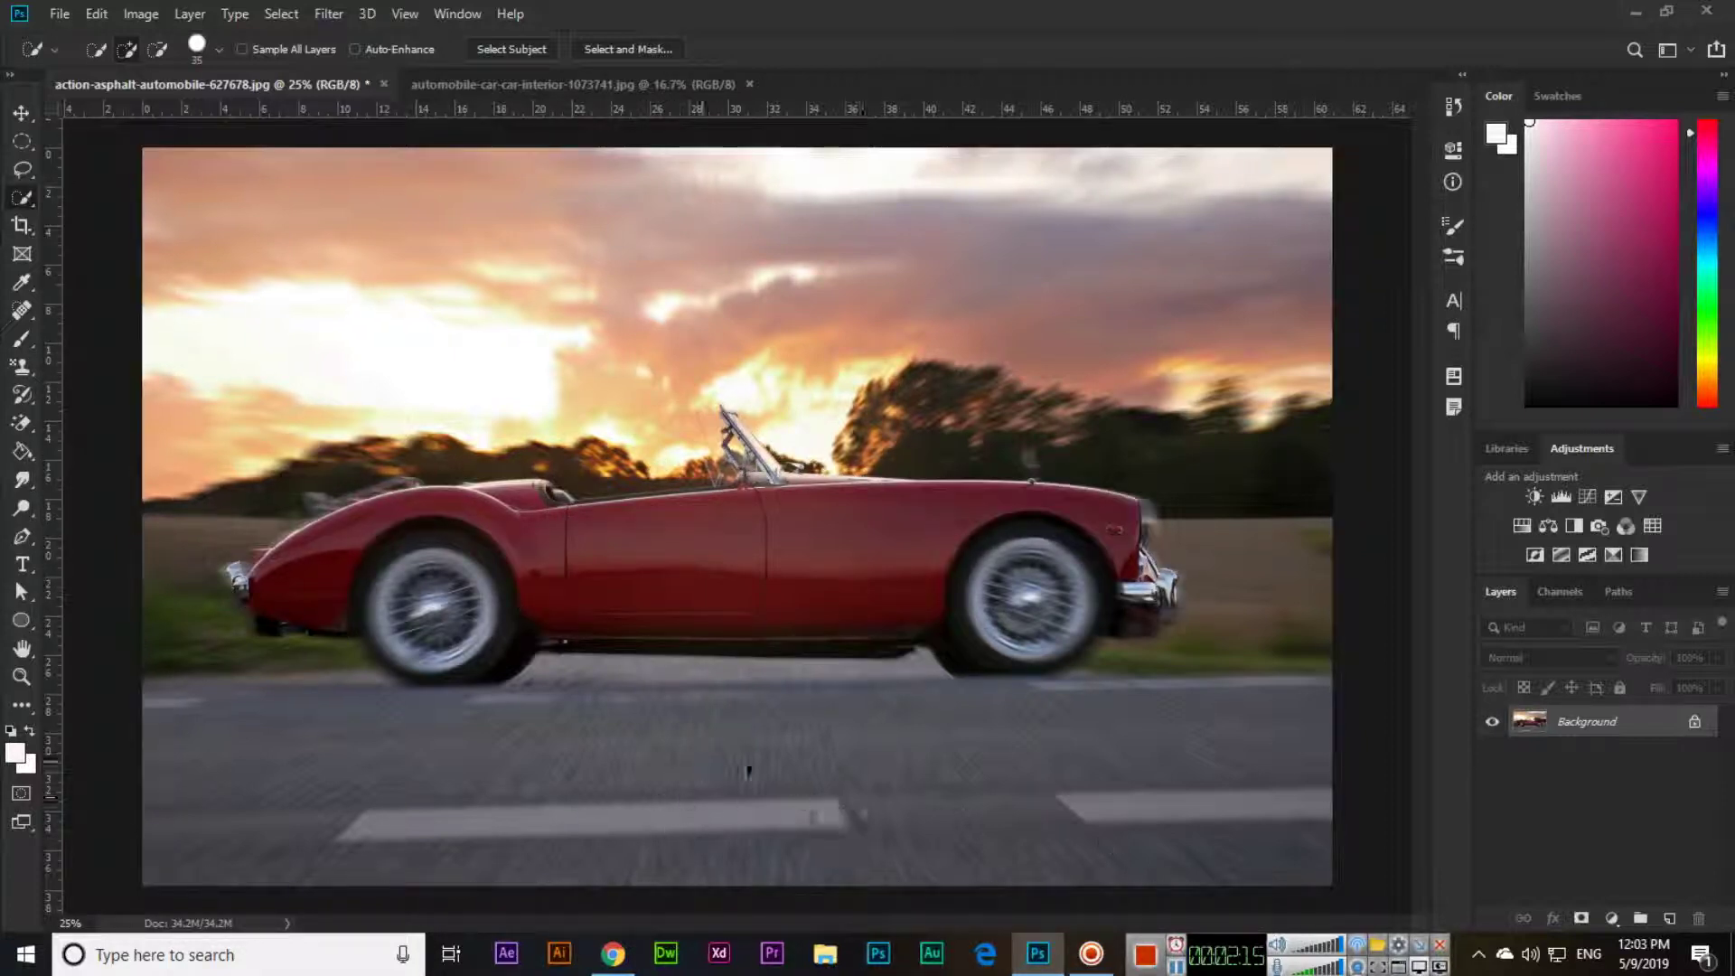
key(ctrl+shift+d)
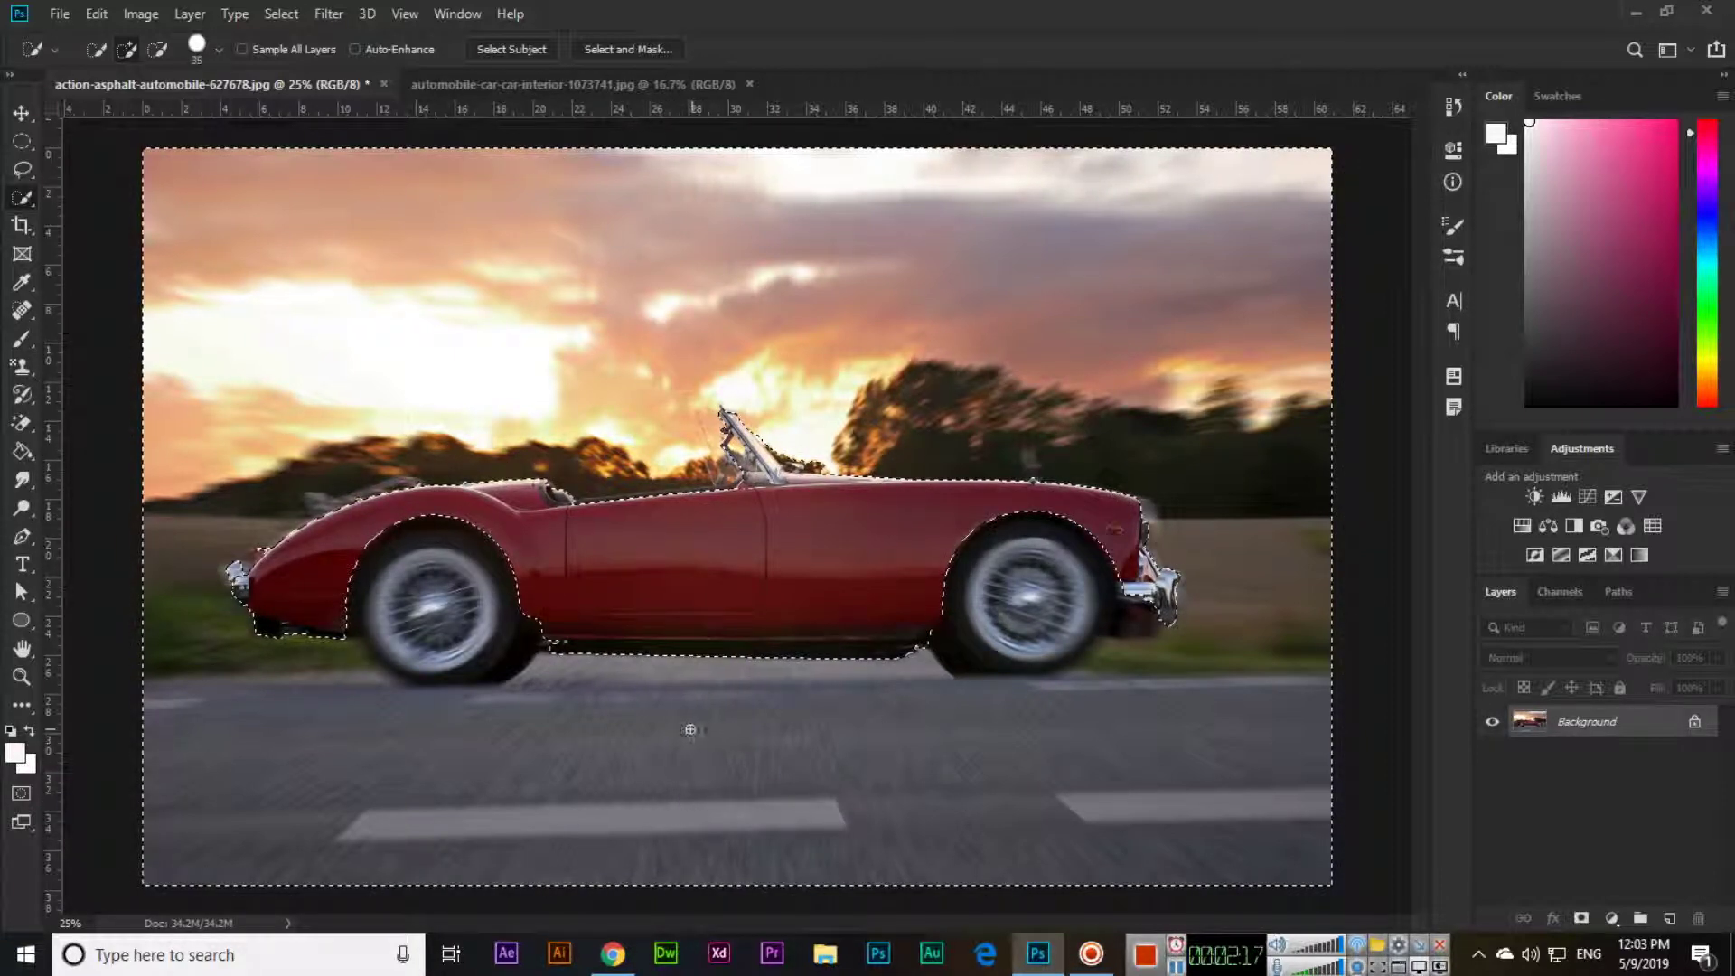
- Undo the zoom radial blur, then try the Average blur and undo it
key(ctrl+z)
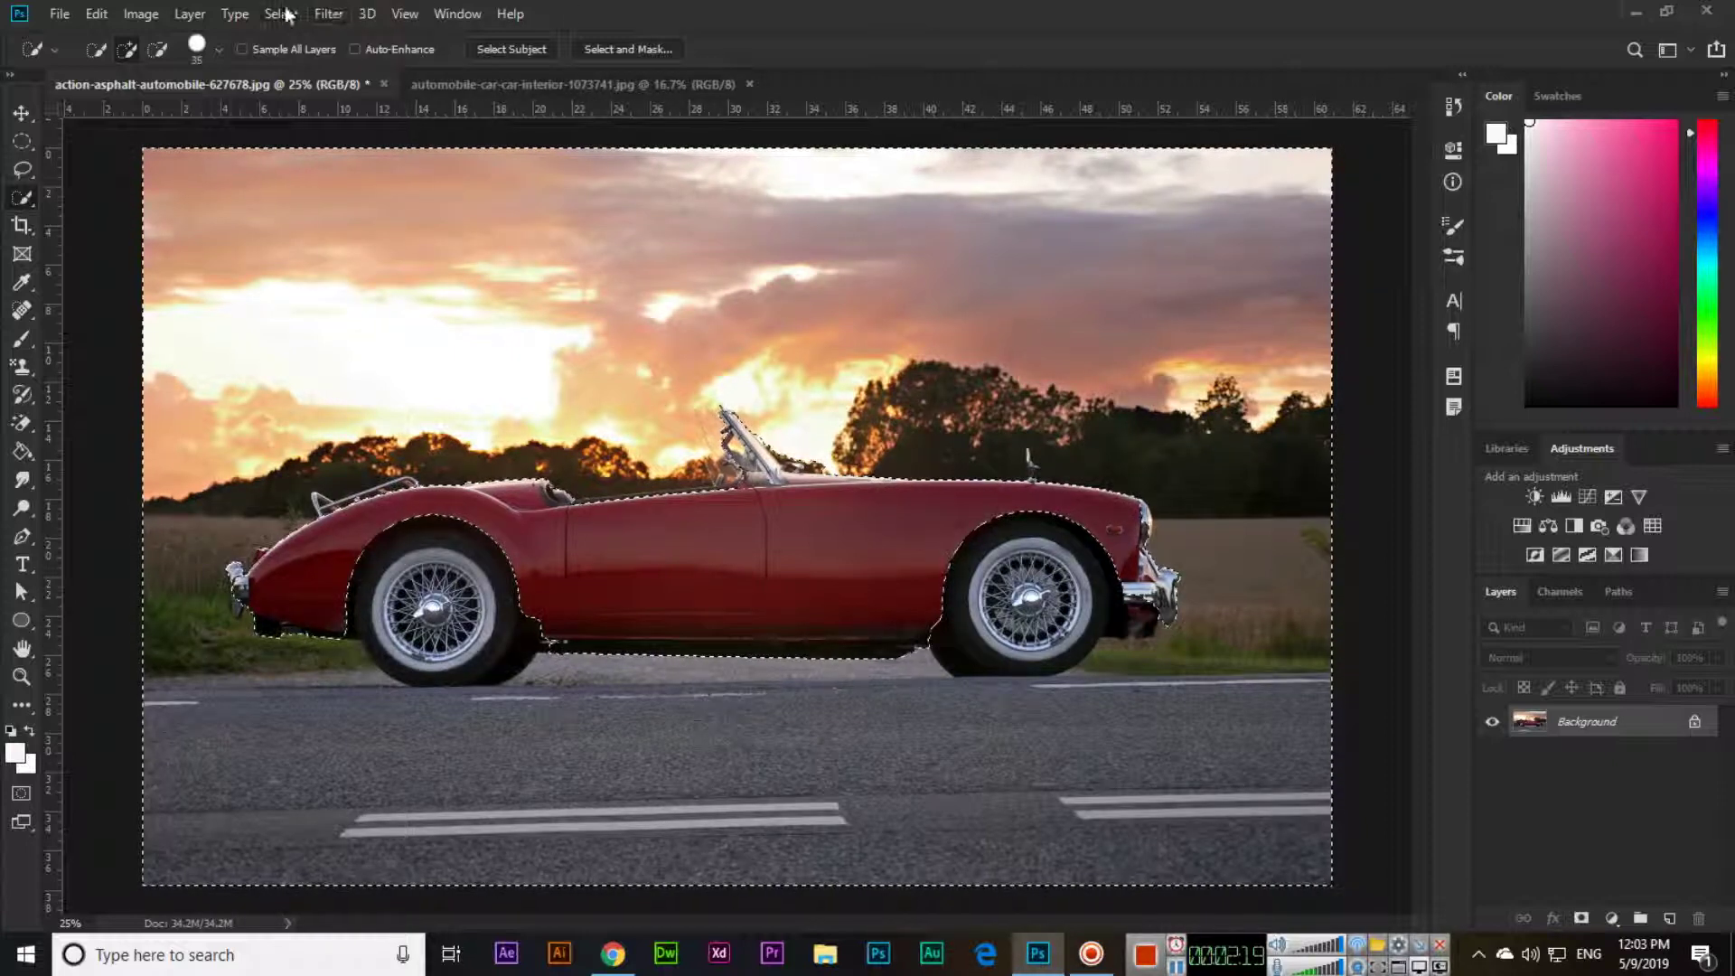
click(340, 11)
mouse_move(542, 262)
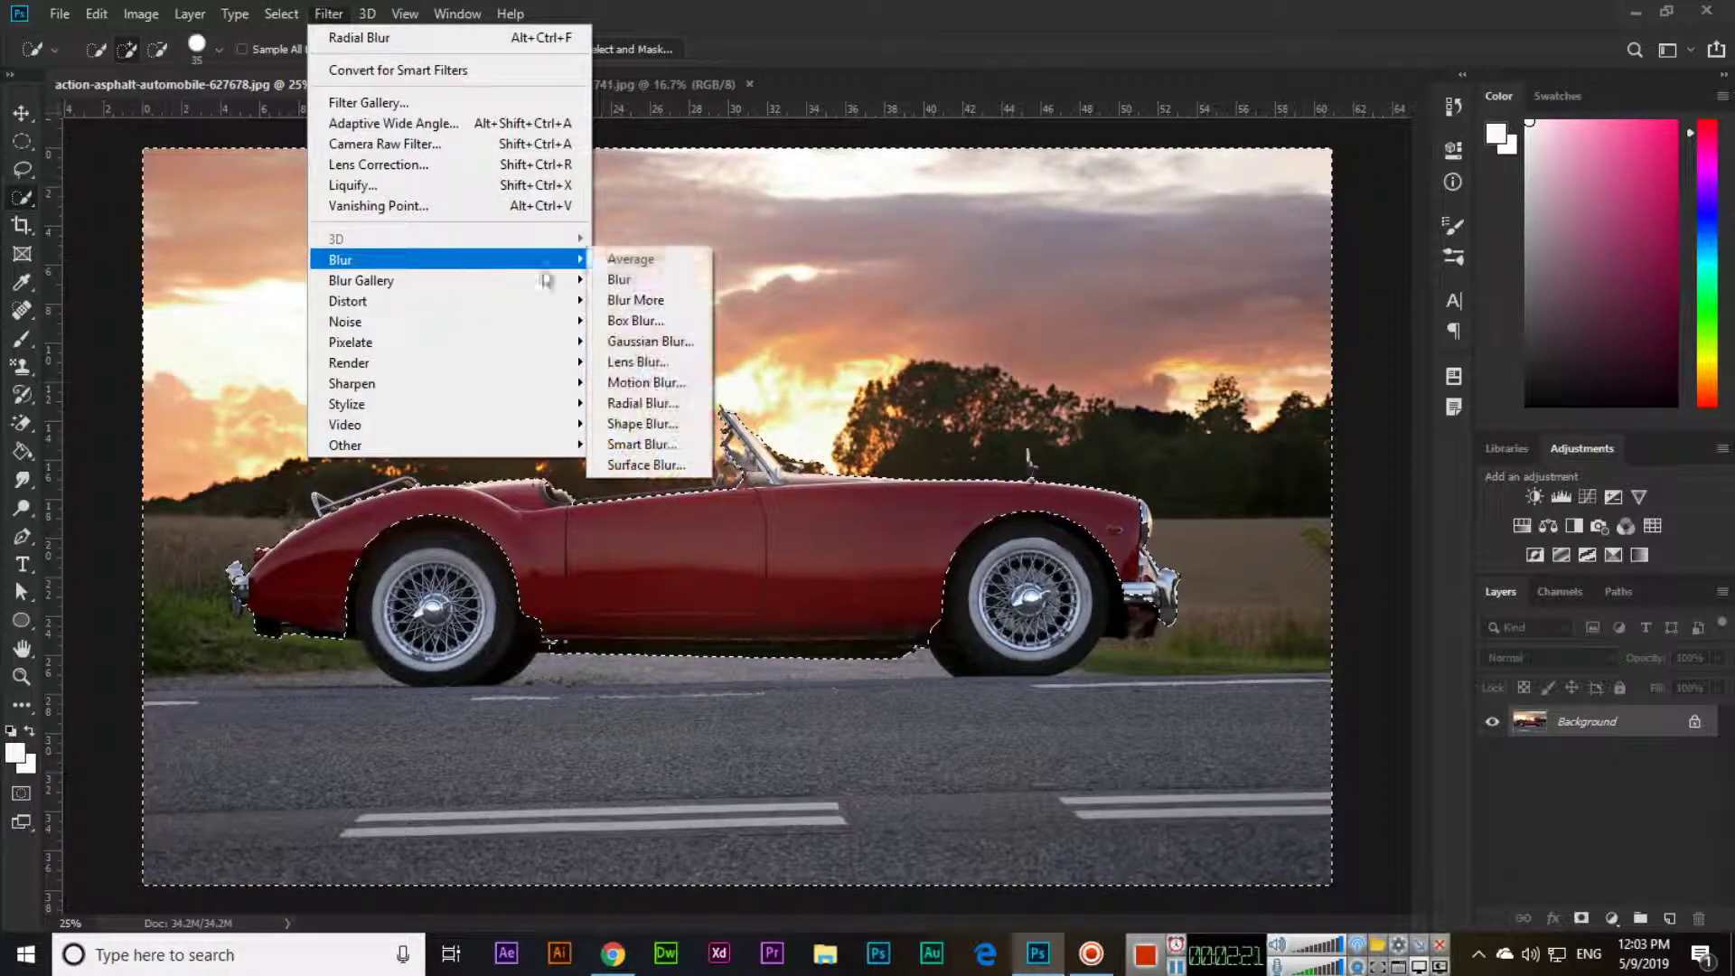
click(648, 264)
key(ctrl+z)
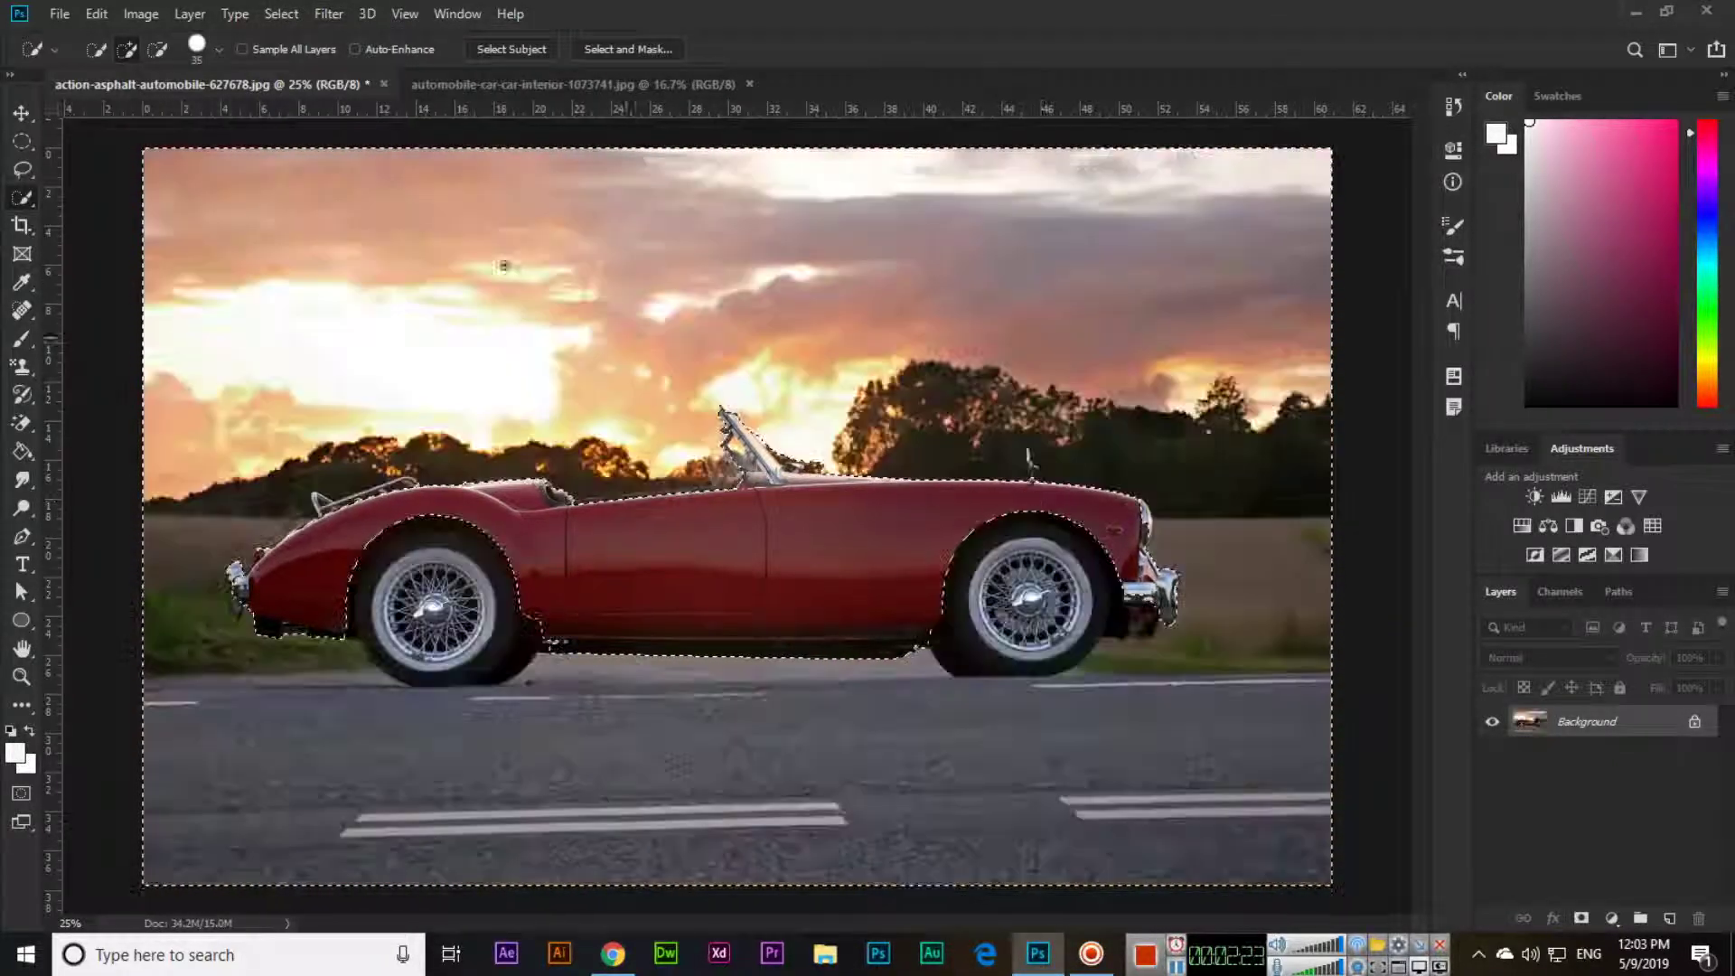
- Apply the Blur and Blur More filters to the background
click(329, 14)
mouse_move(542, 260)
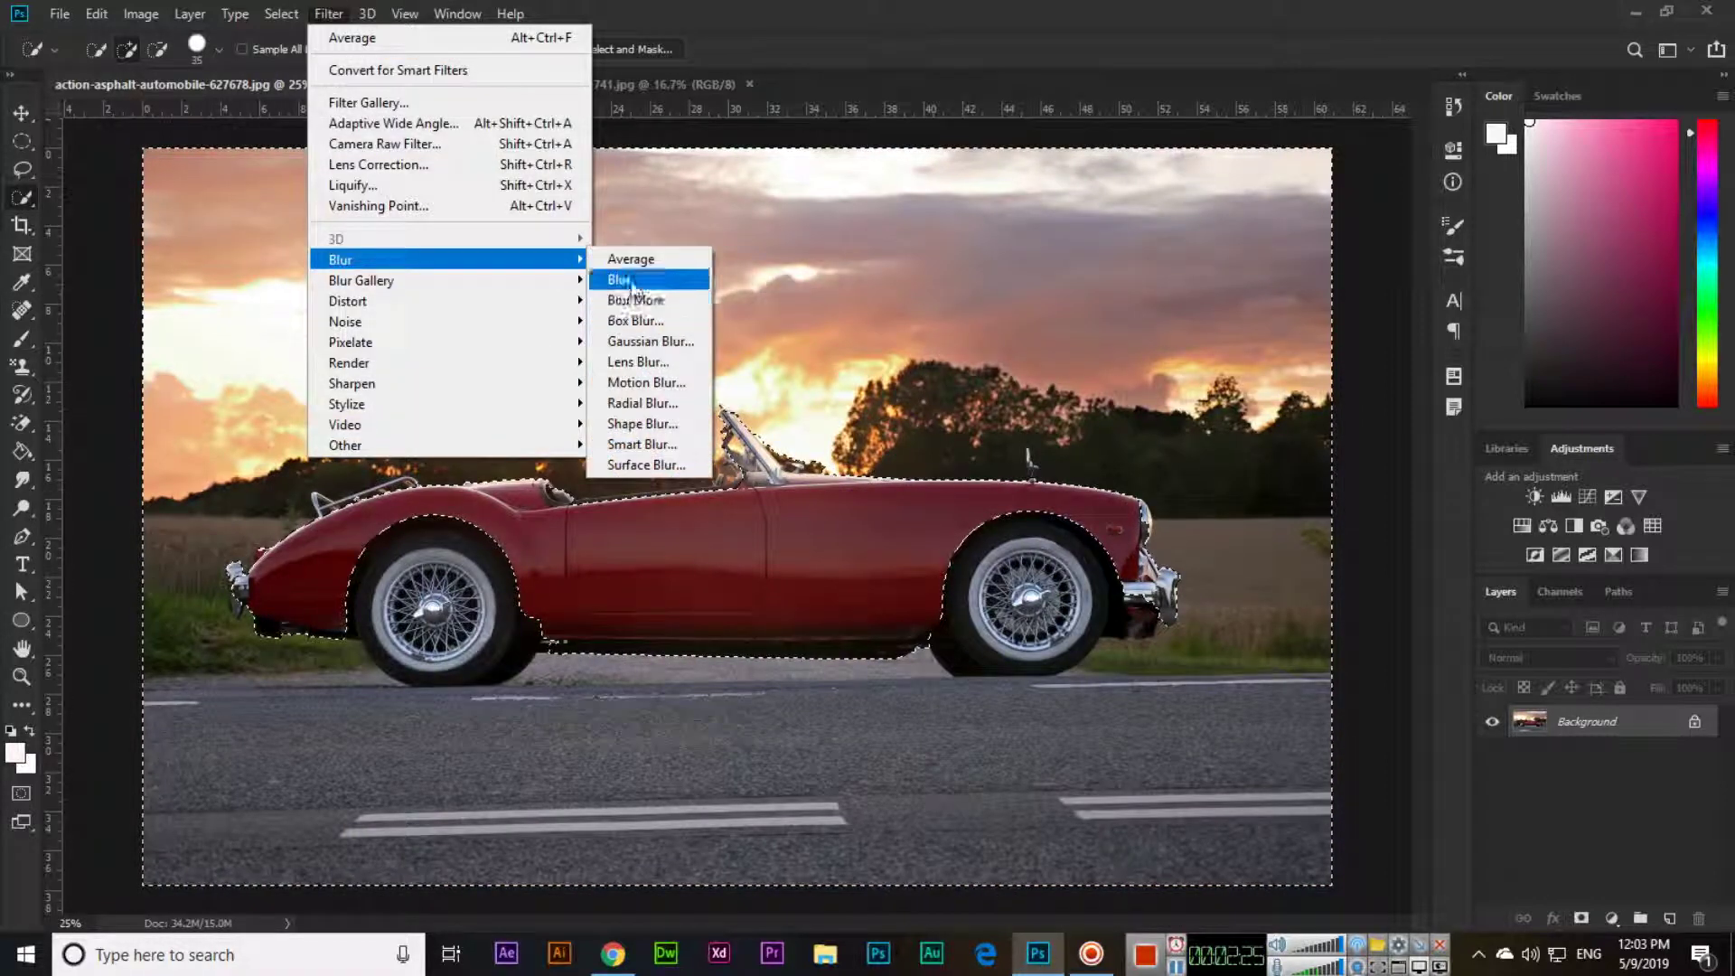
click(633, 281)
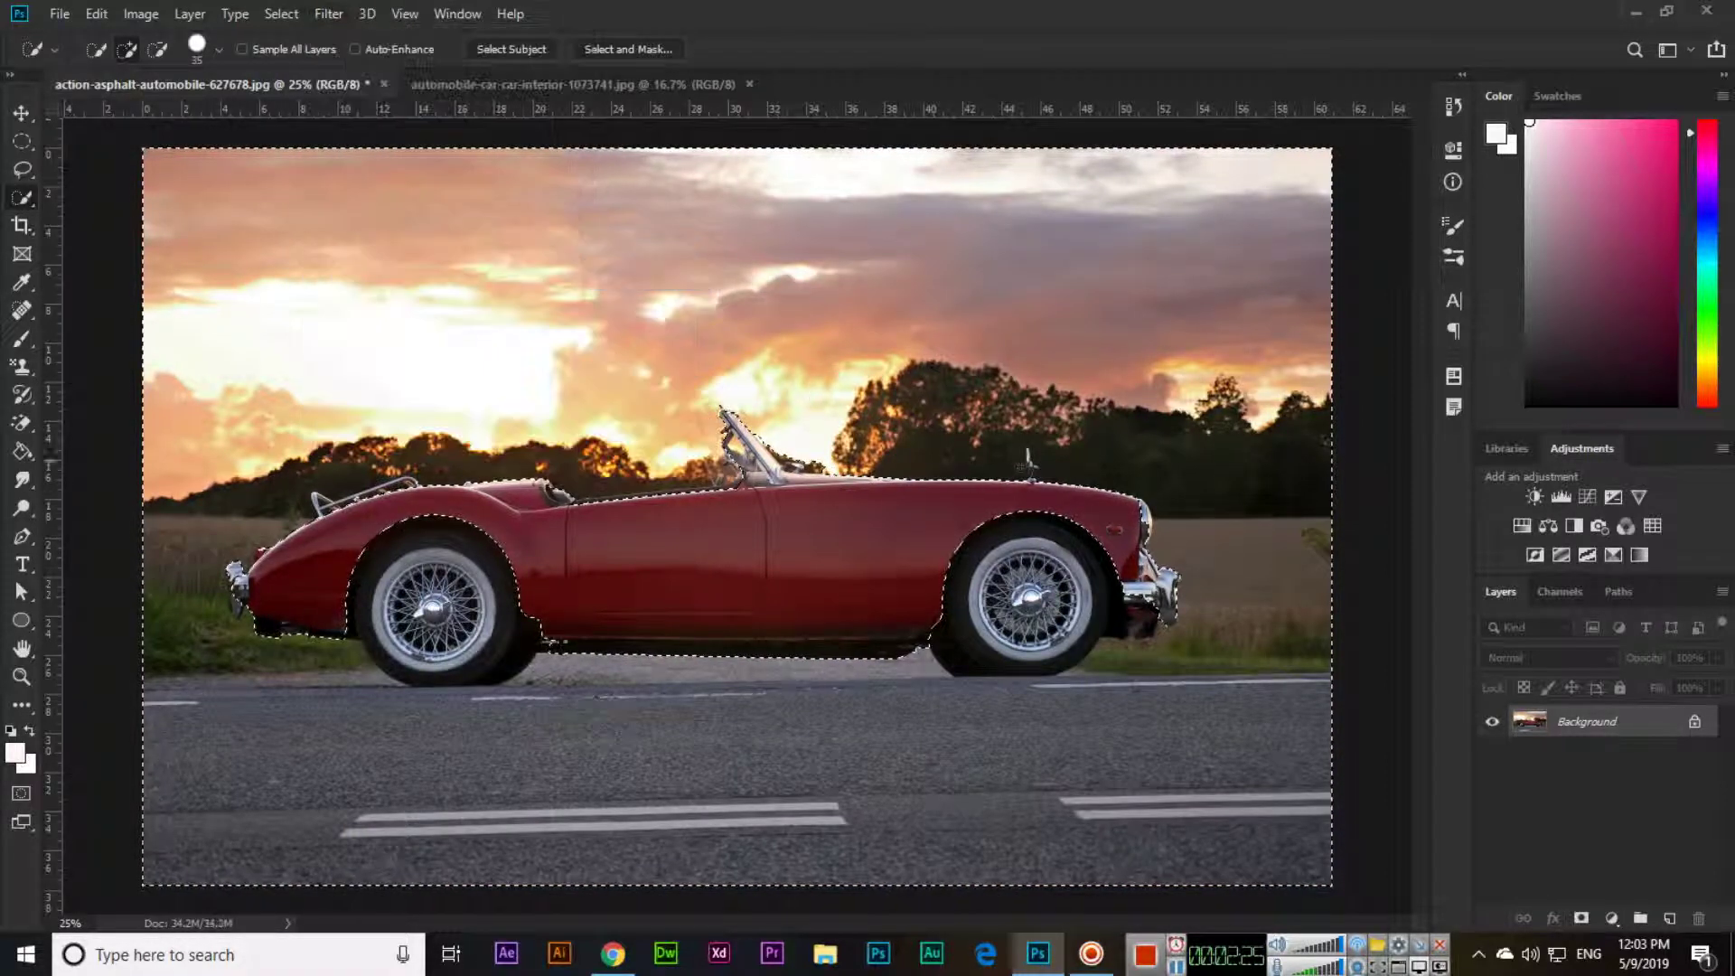
click(328, 16)
mouse_move(542, 260)
click(620, 302)
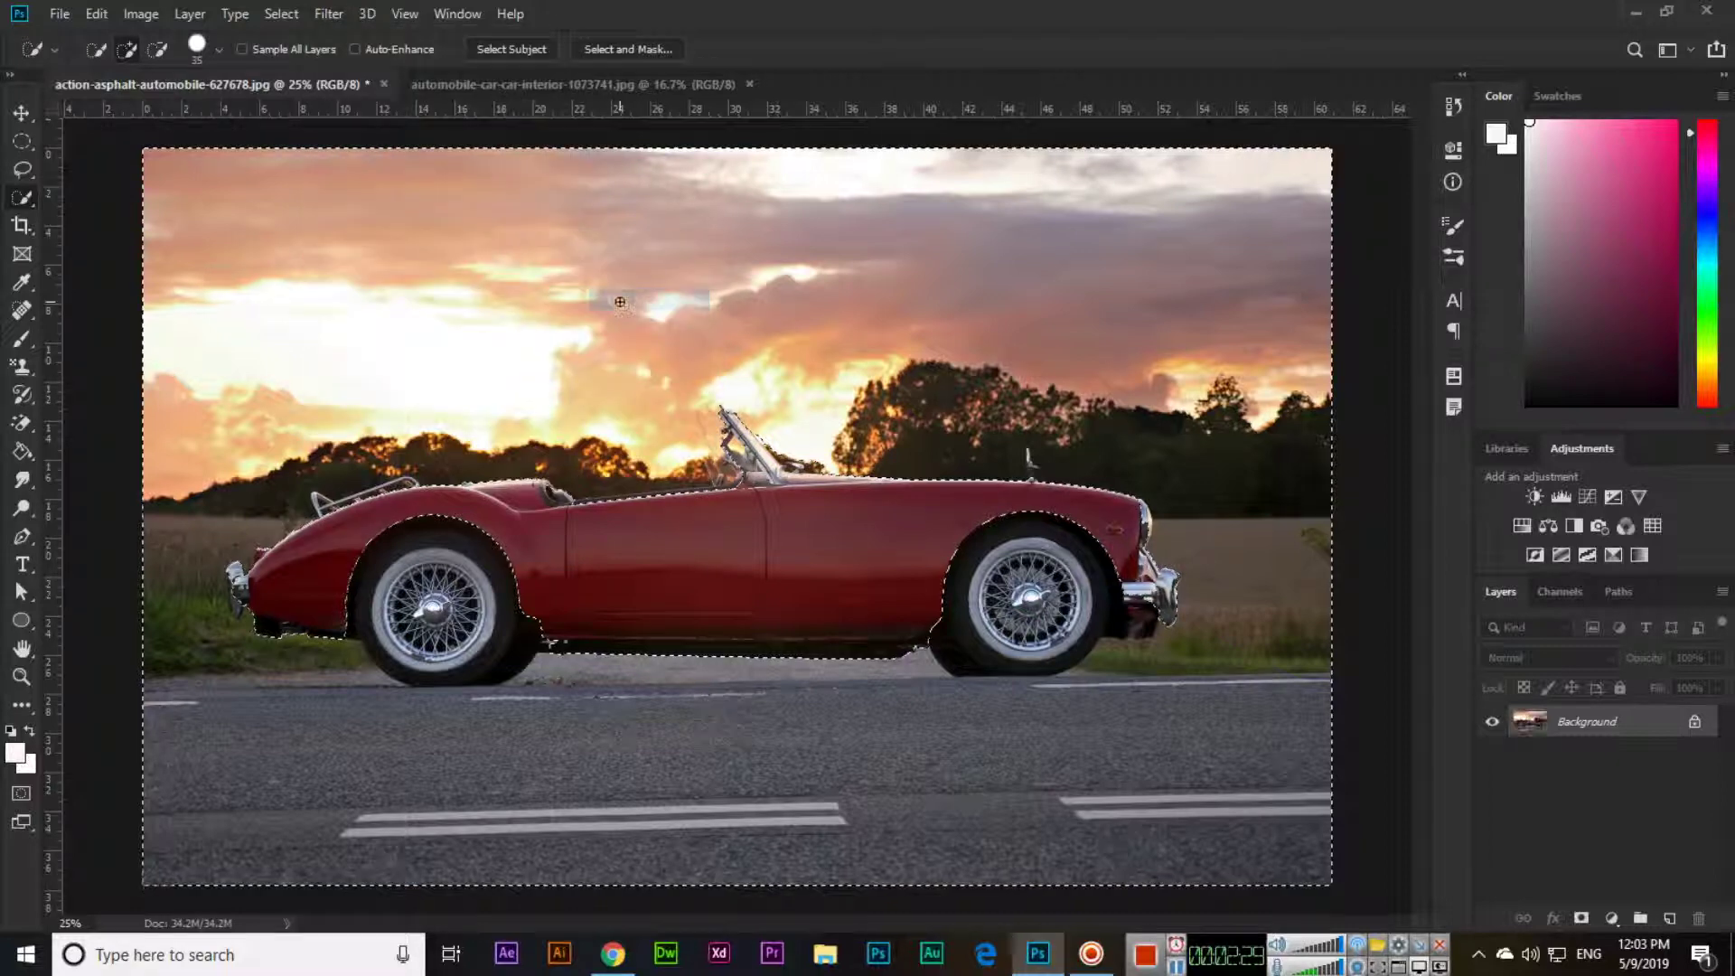
click(329, 13)
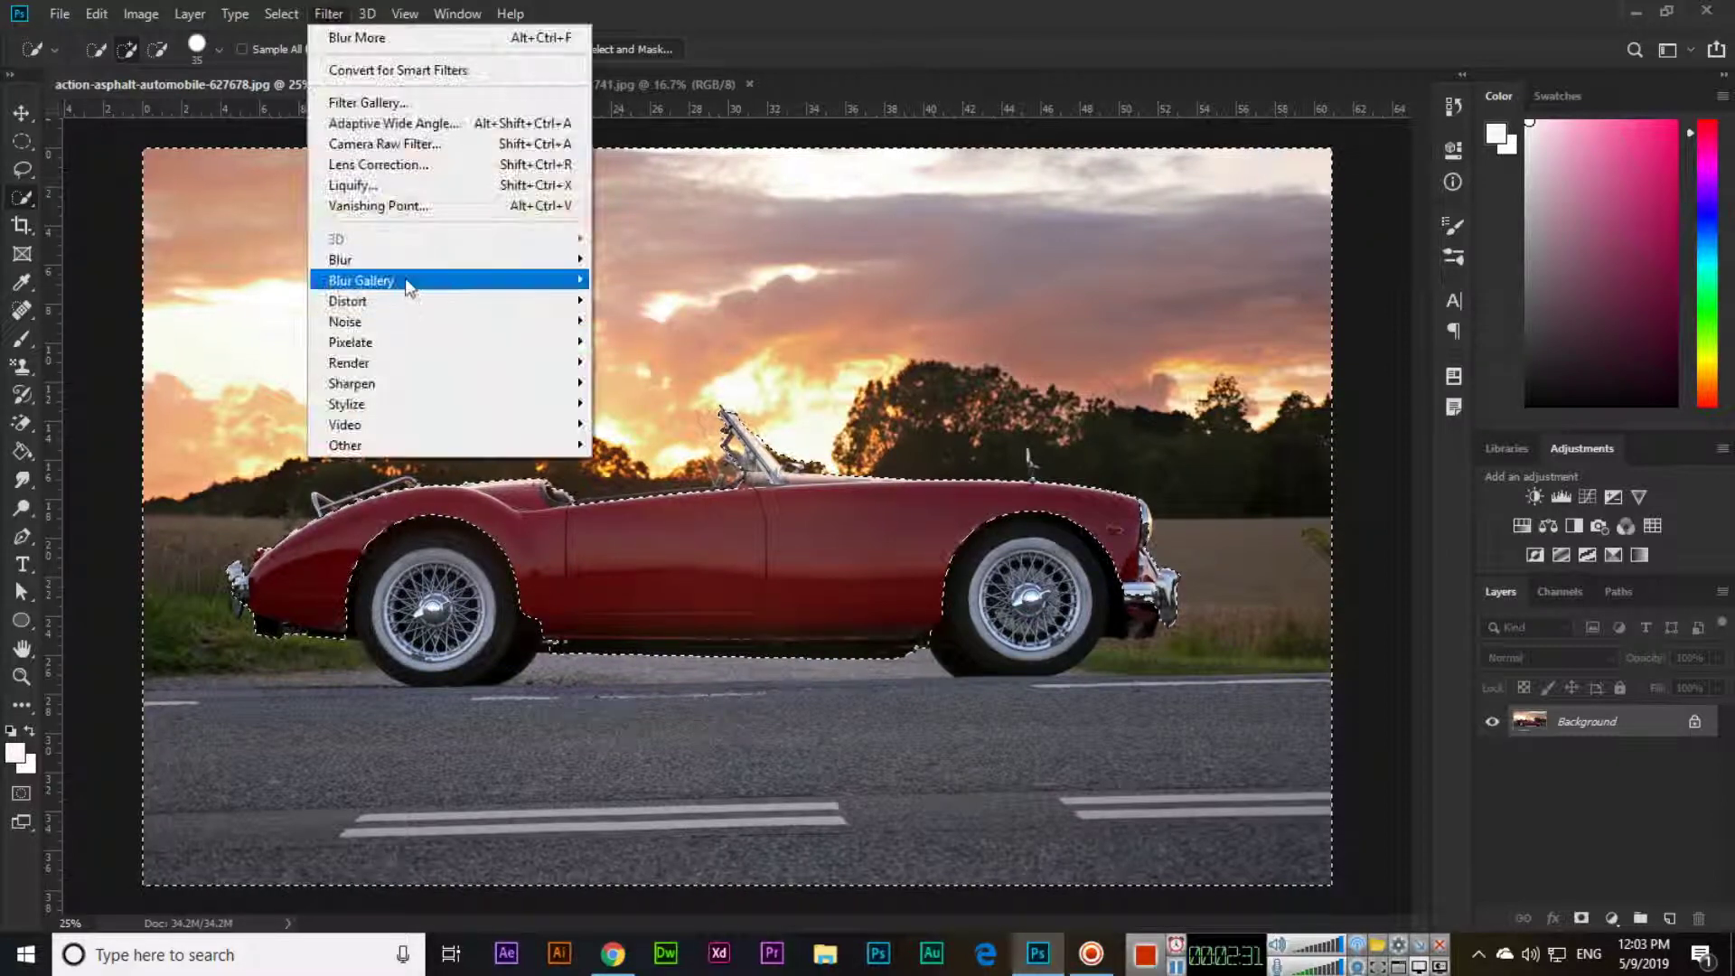
- Preview a Box Blur at radius 39, compare with preview off, then cancel it
mouse_move(437, 263)
click(651, 323)
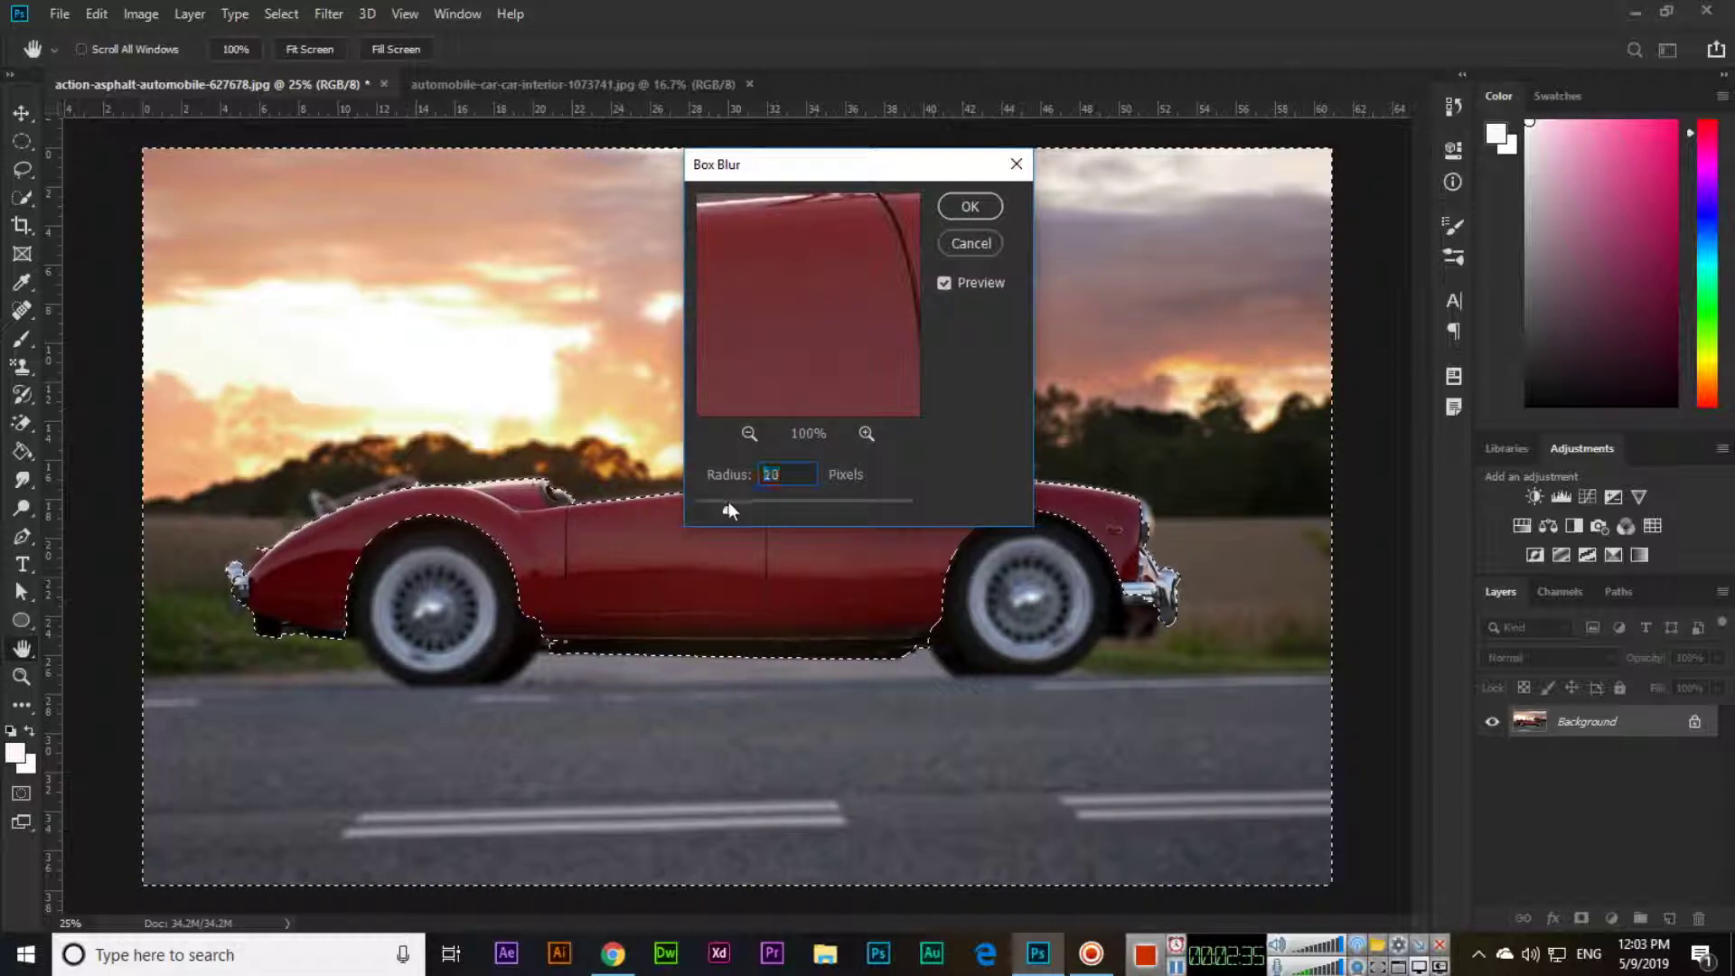
drag(733, 506, 751, 507)
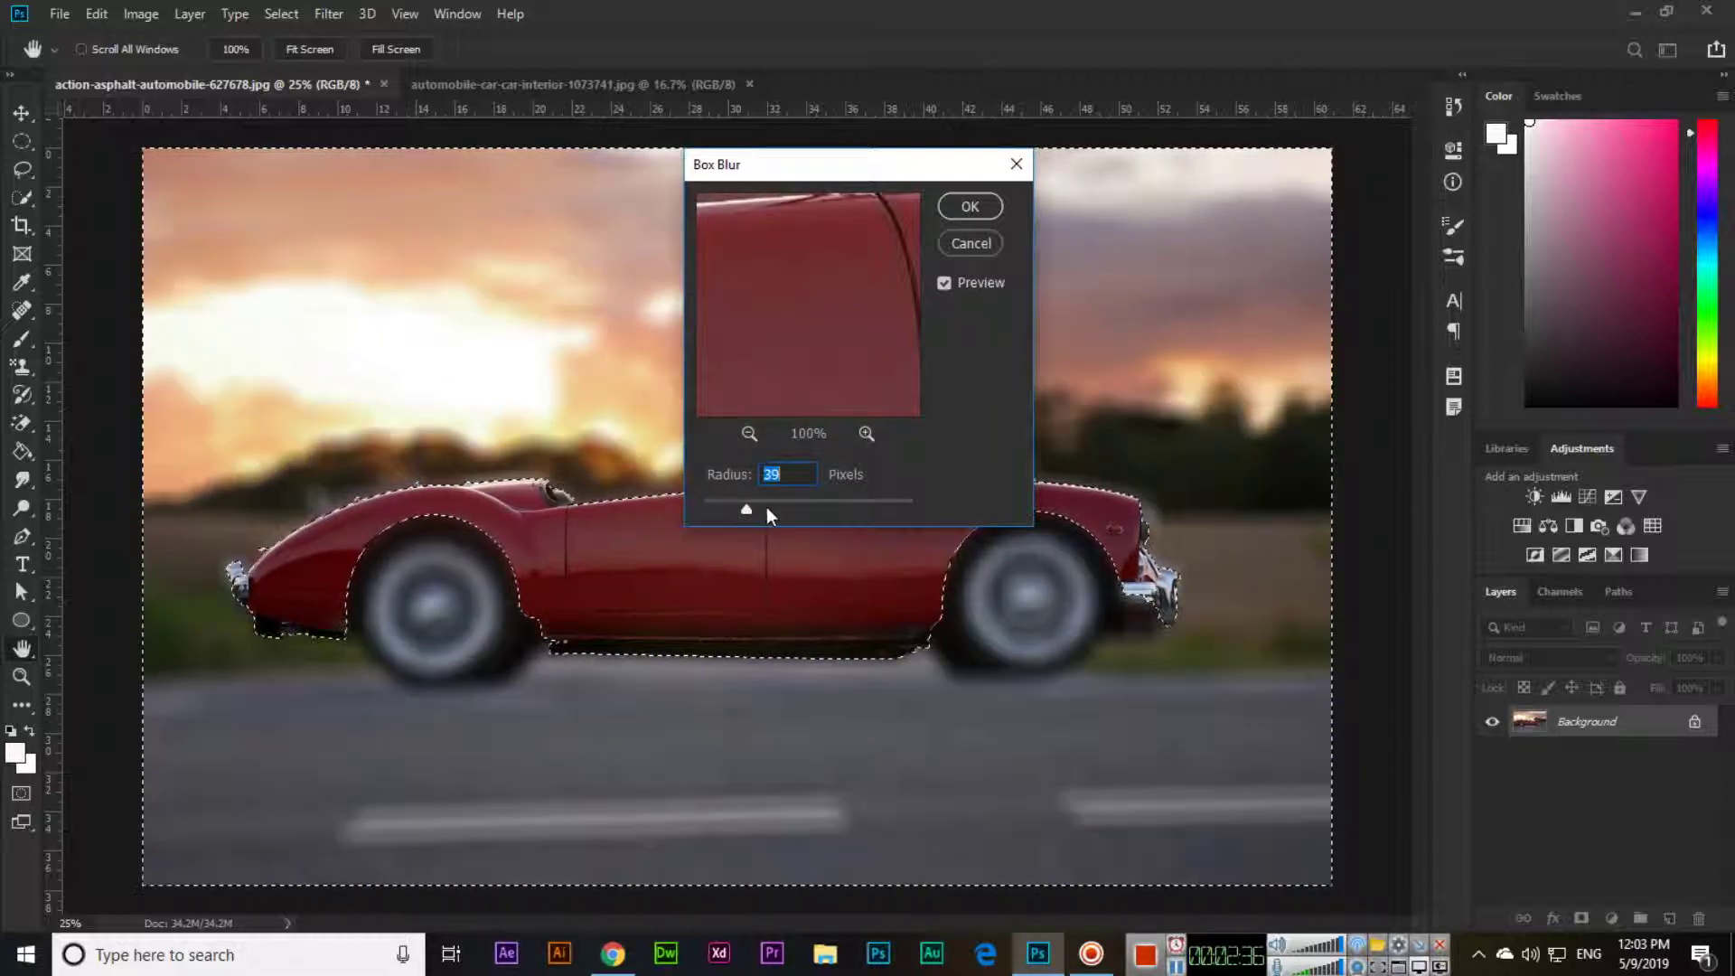
click(946, 289)
click(946, 289)
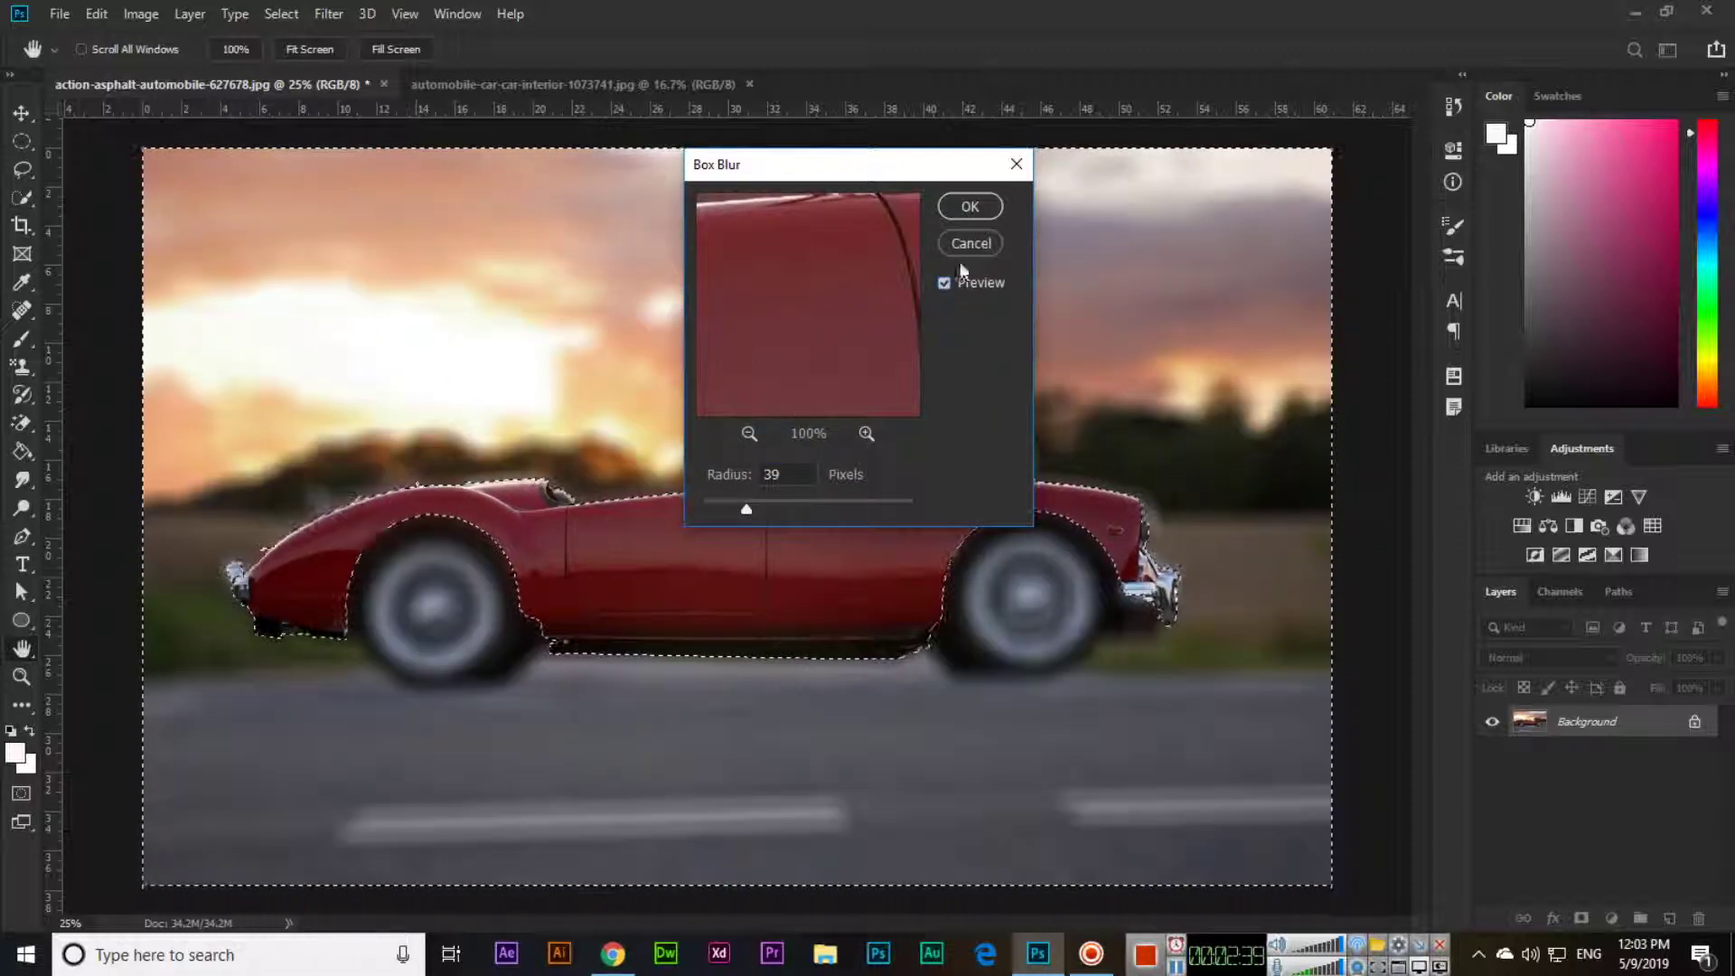
click(955, 247)
- Preview a Gaussian Blur with the radius raised to about 61.6
click(328, 13)
mouse_move(426, 263)
click(650, 341)
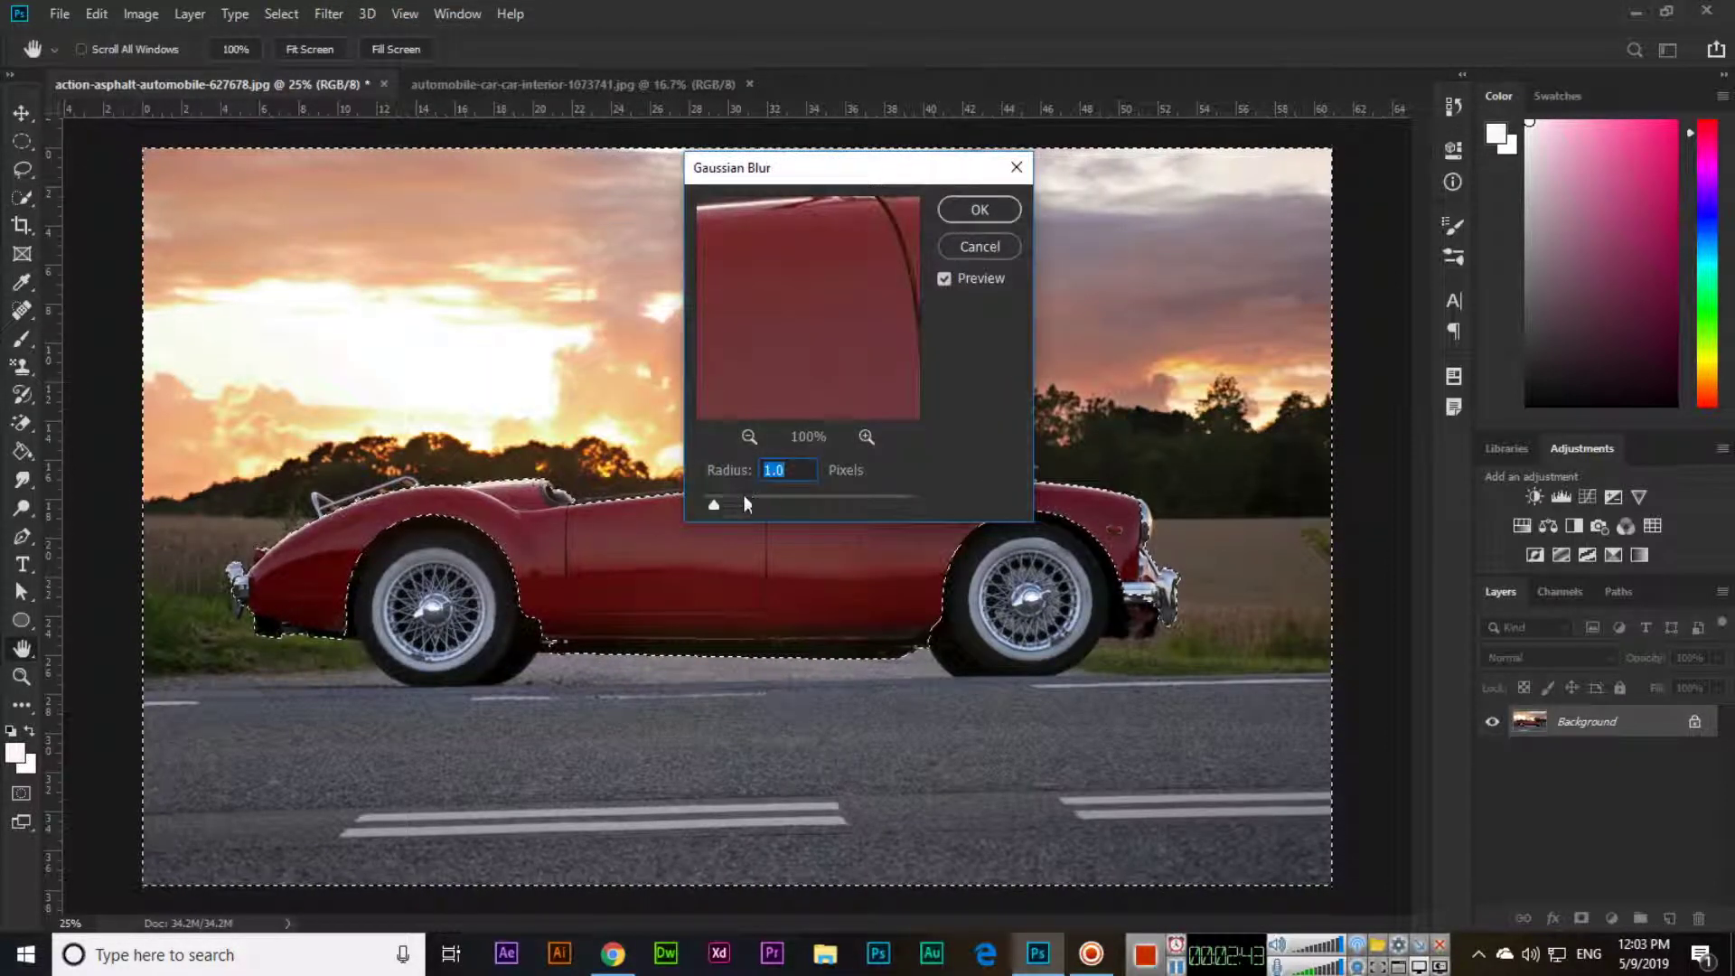
drag(740, 504, 805, 508)
click(965, 242)
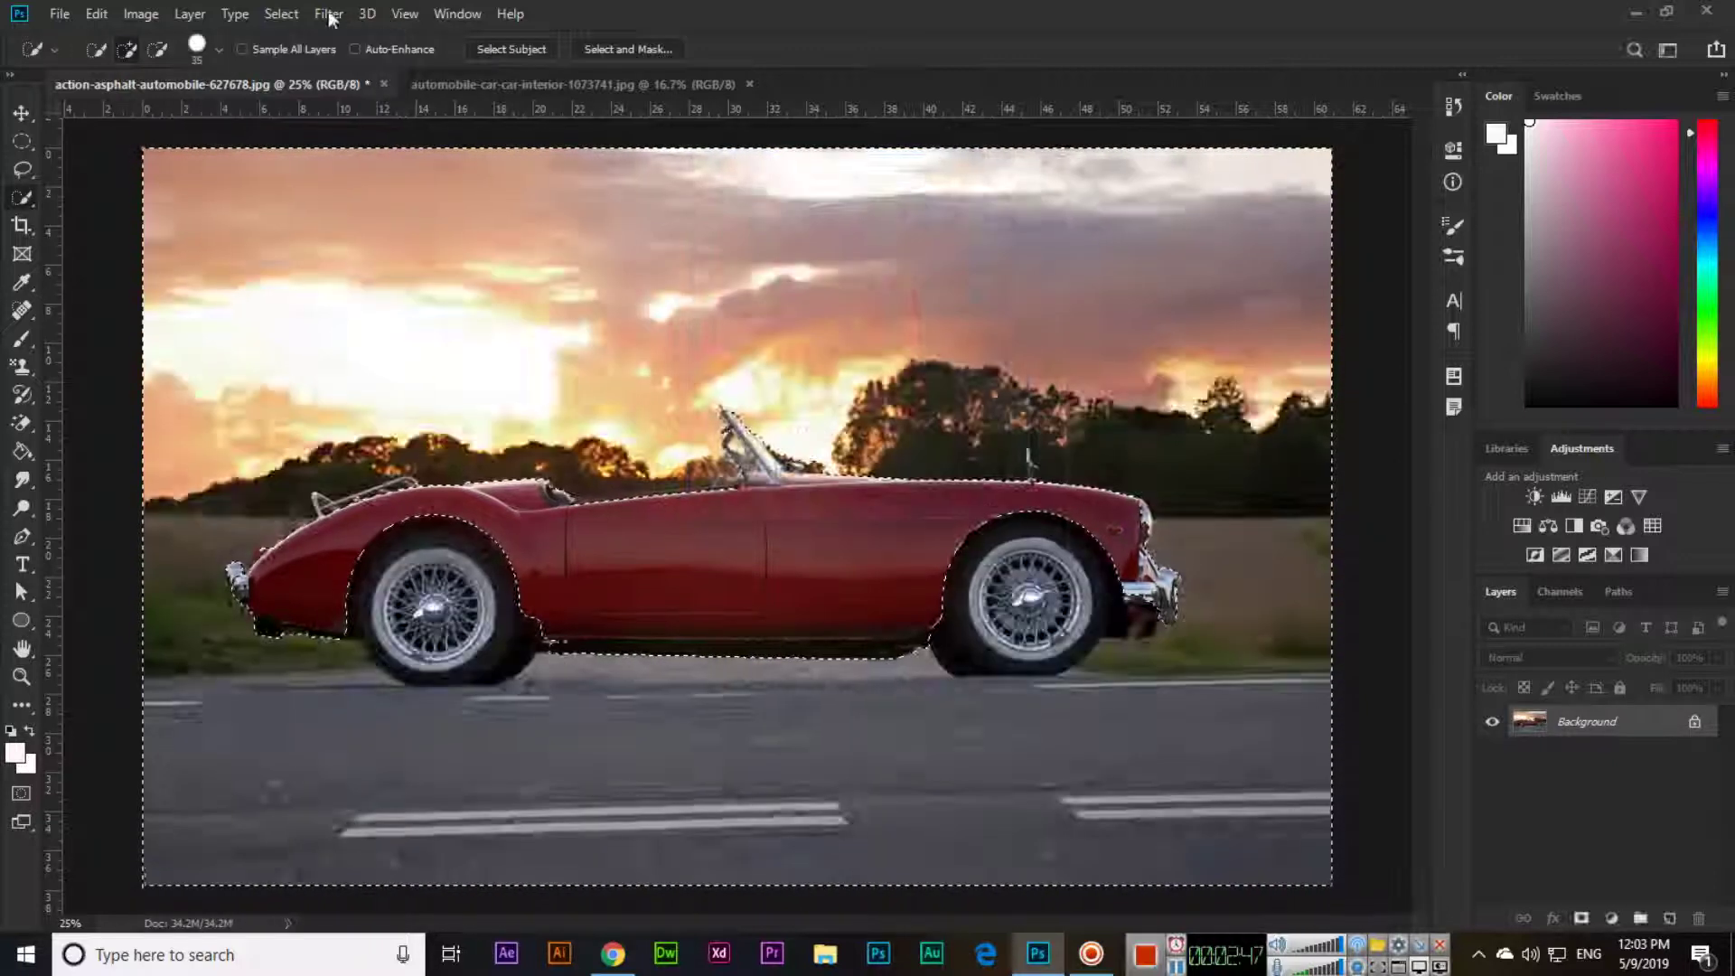
click(330, 17)
mouse_move(484, 259)
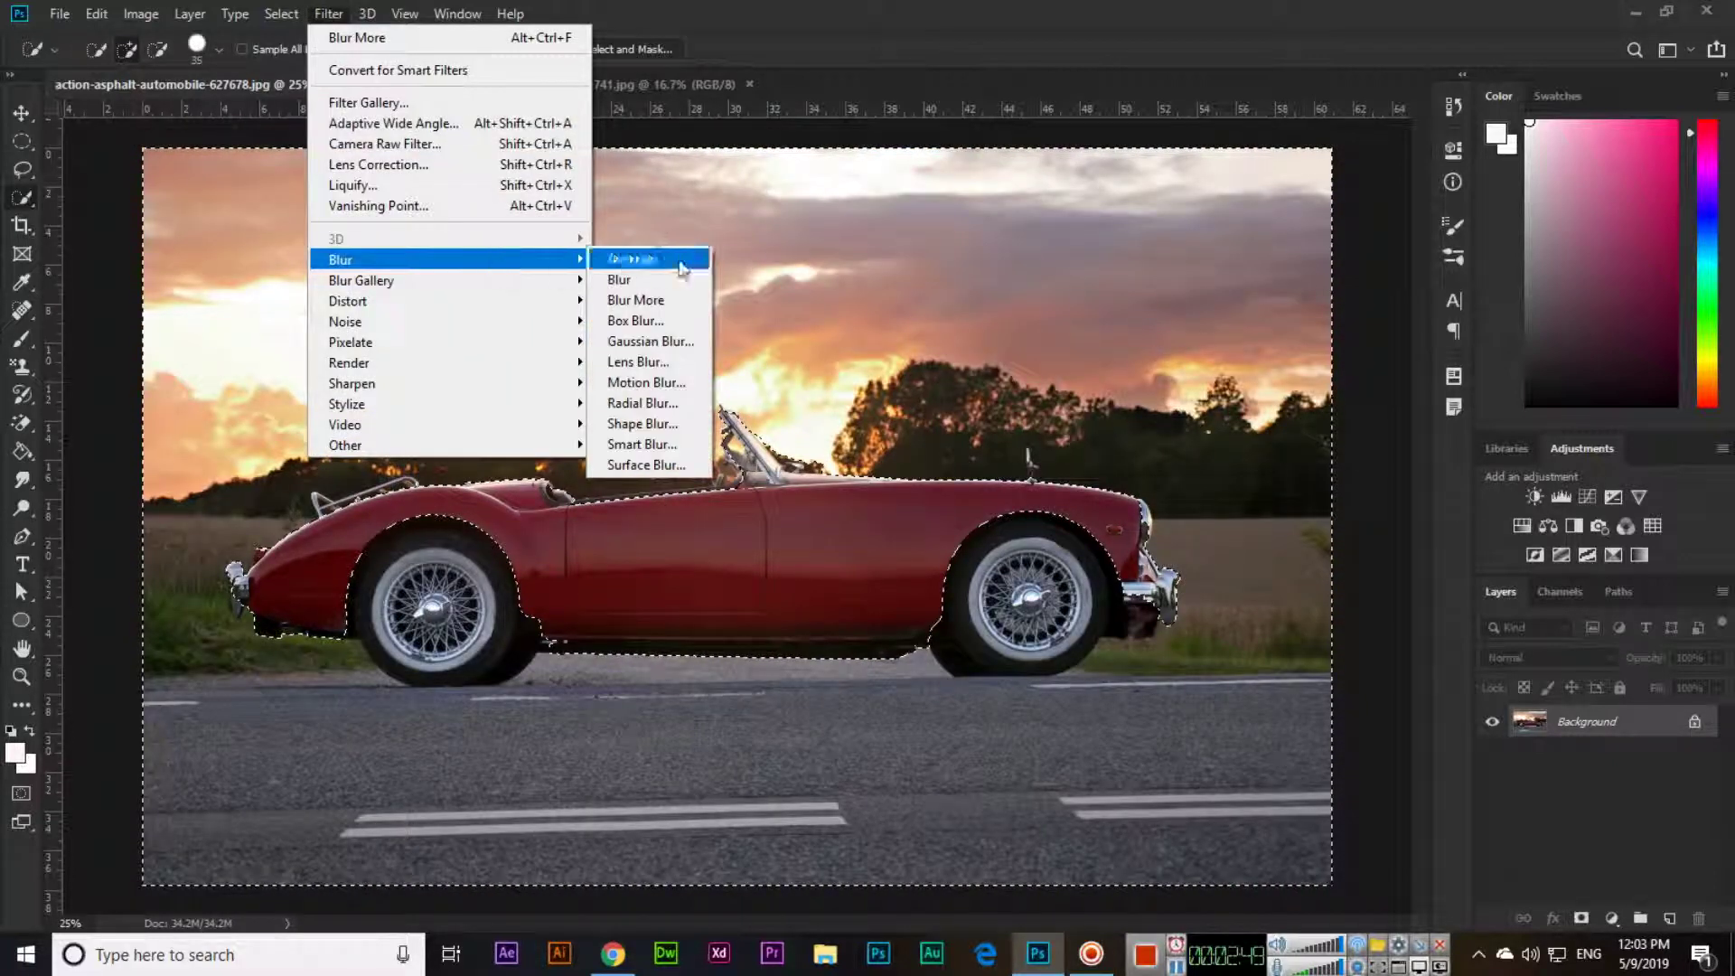
click(638, 361)
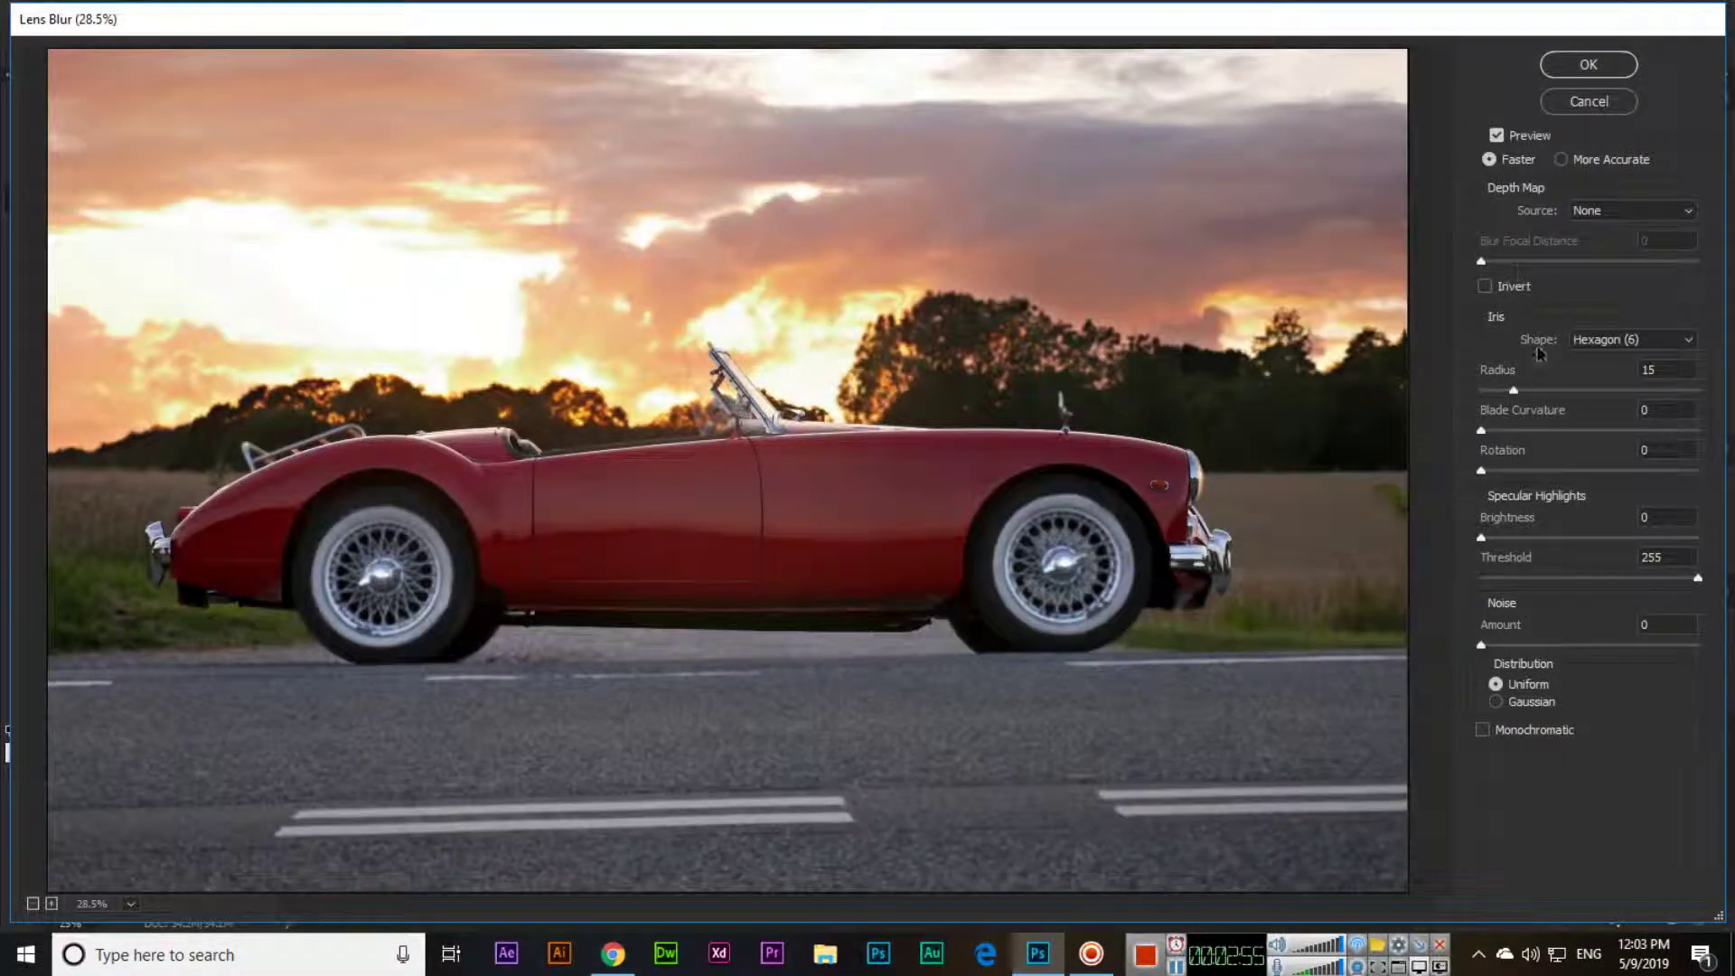
drag(1544, 370, 1553, 369)
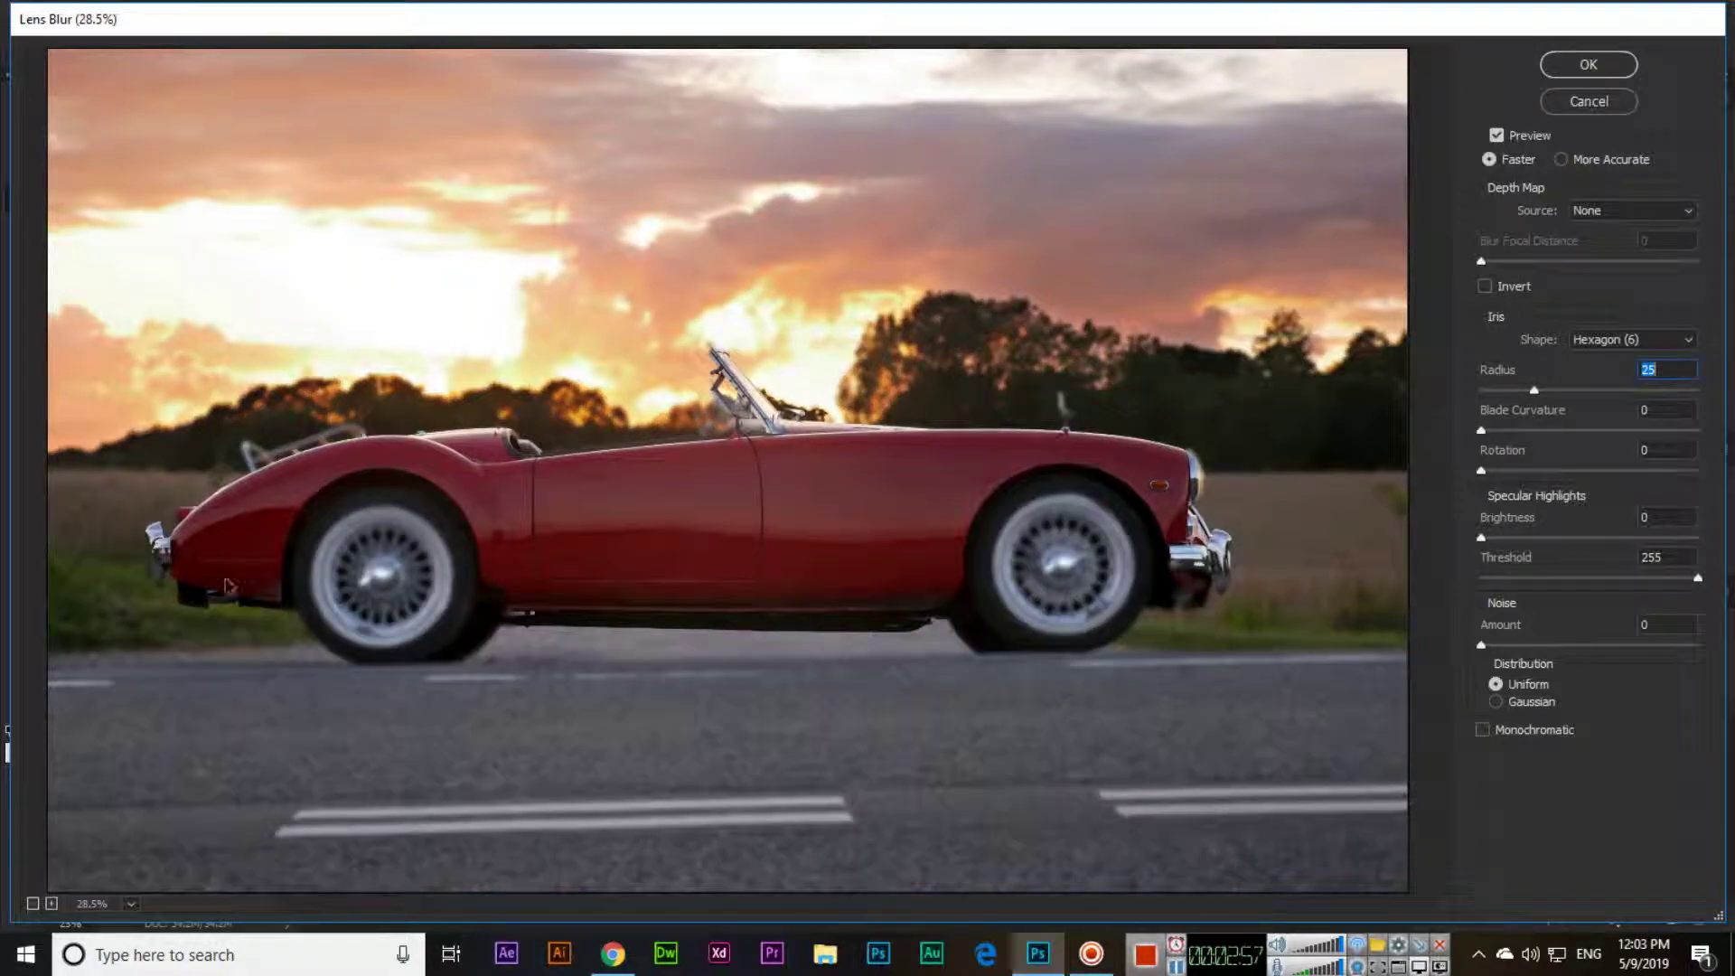
click(1592, 105)
click(328, 14)
mouse_move(434, 264)
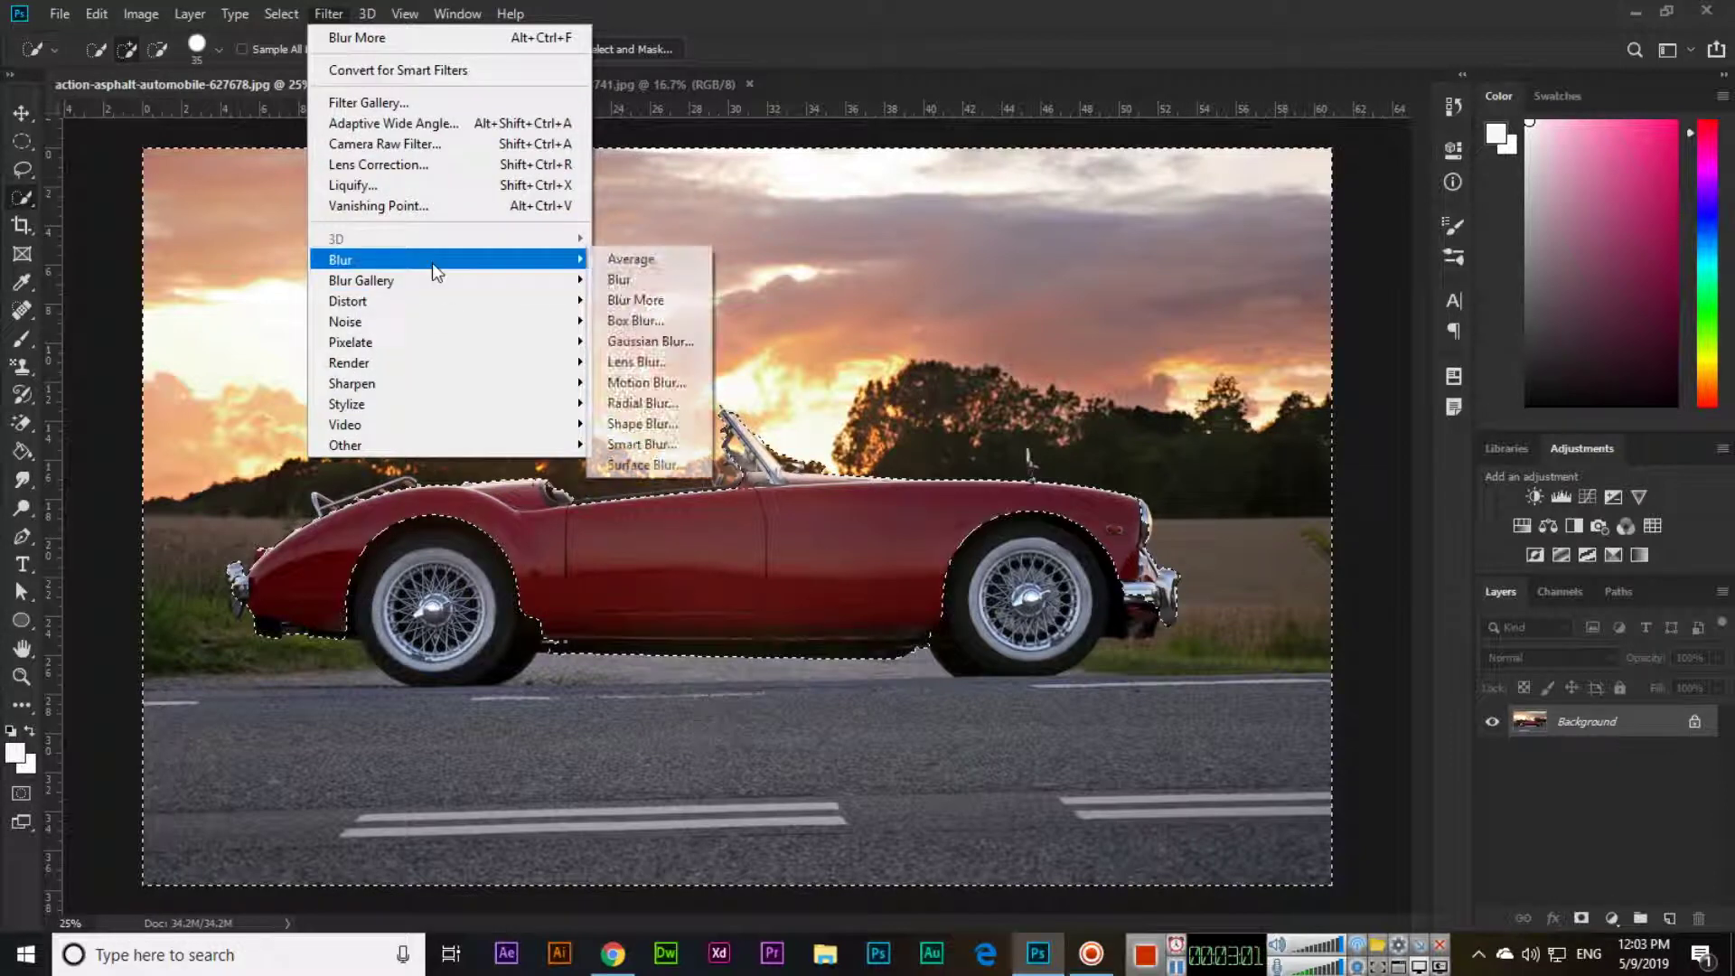
click(653, 465)
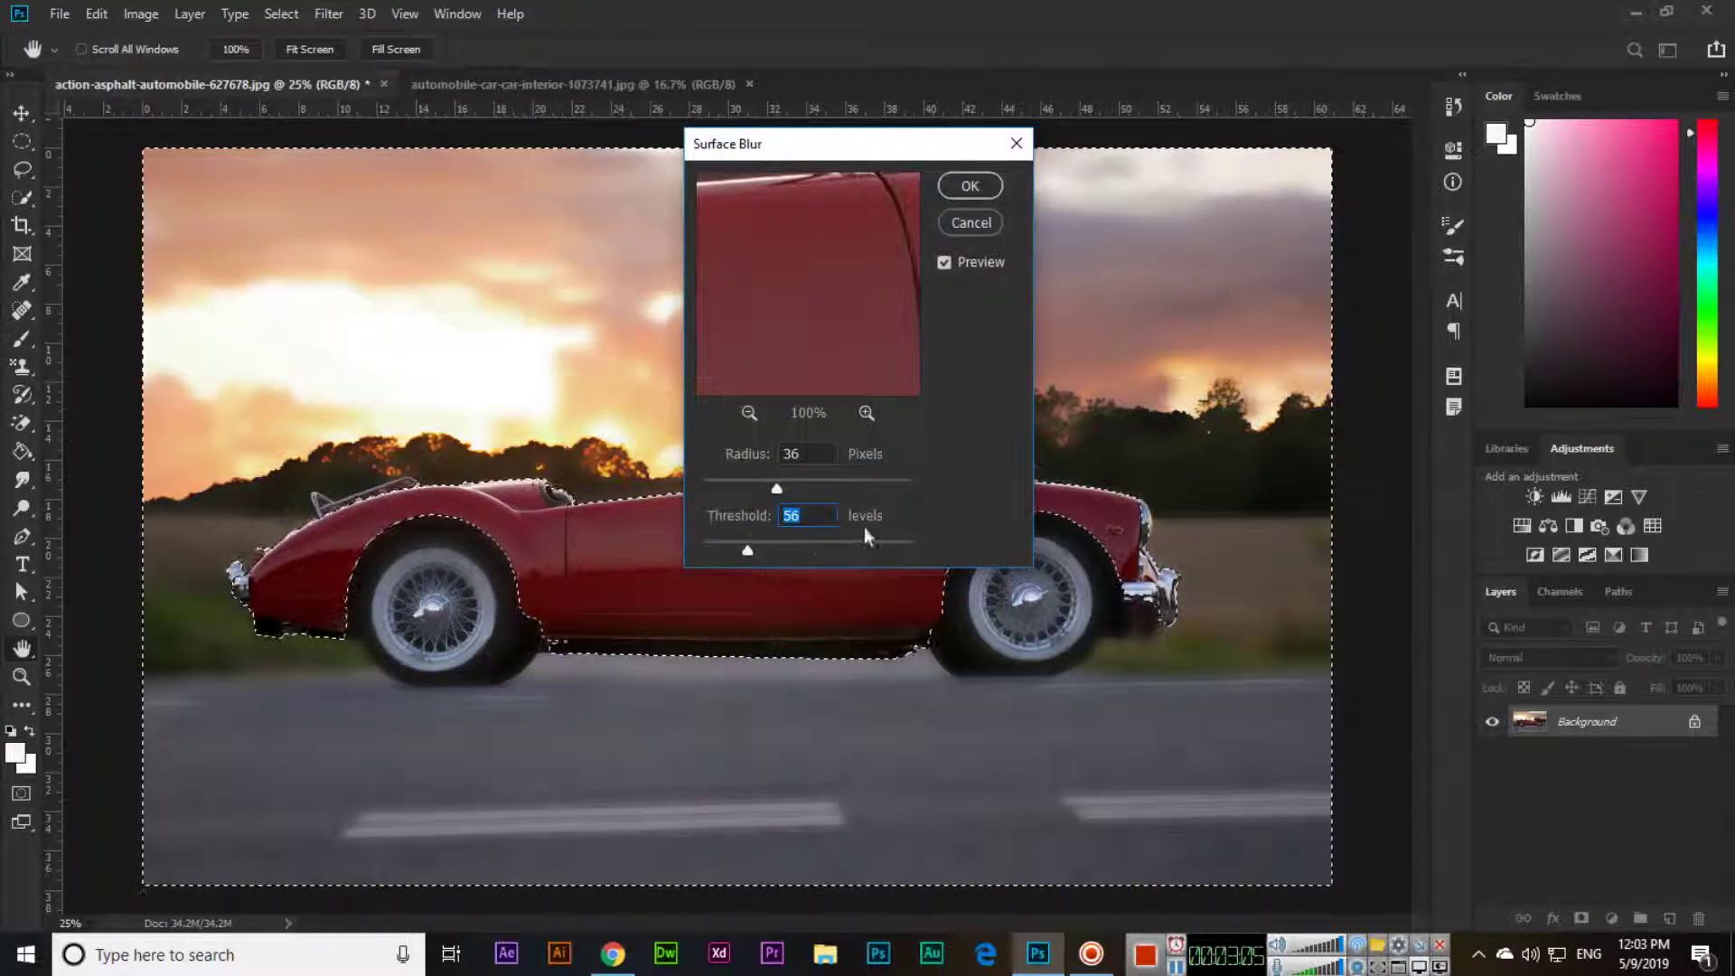
drag(747, 551, 787, 550)
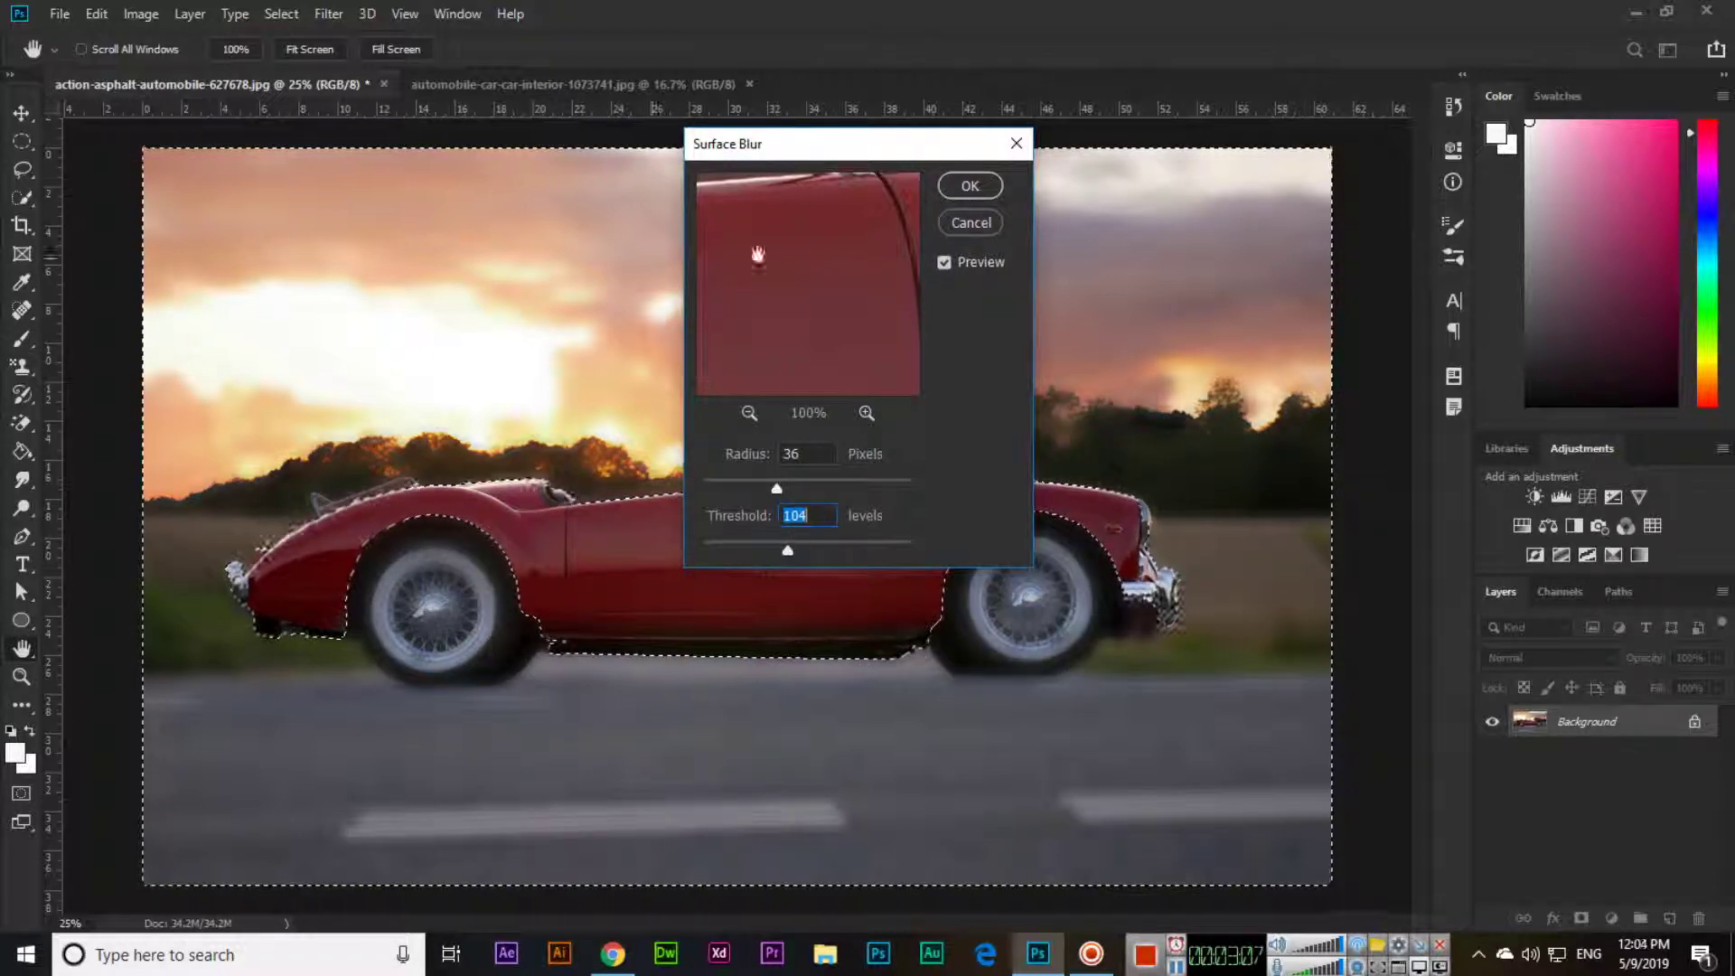
click(969, 222)
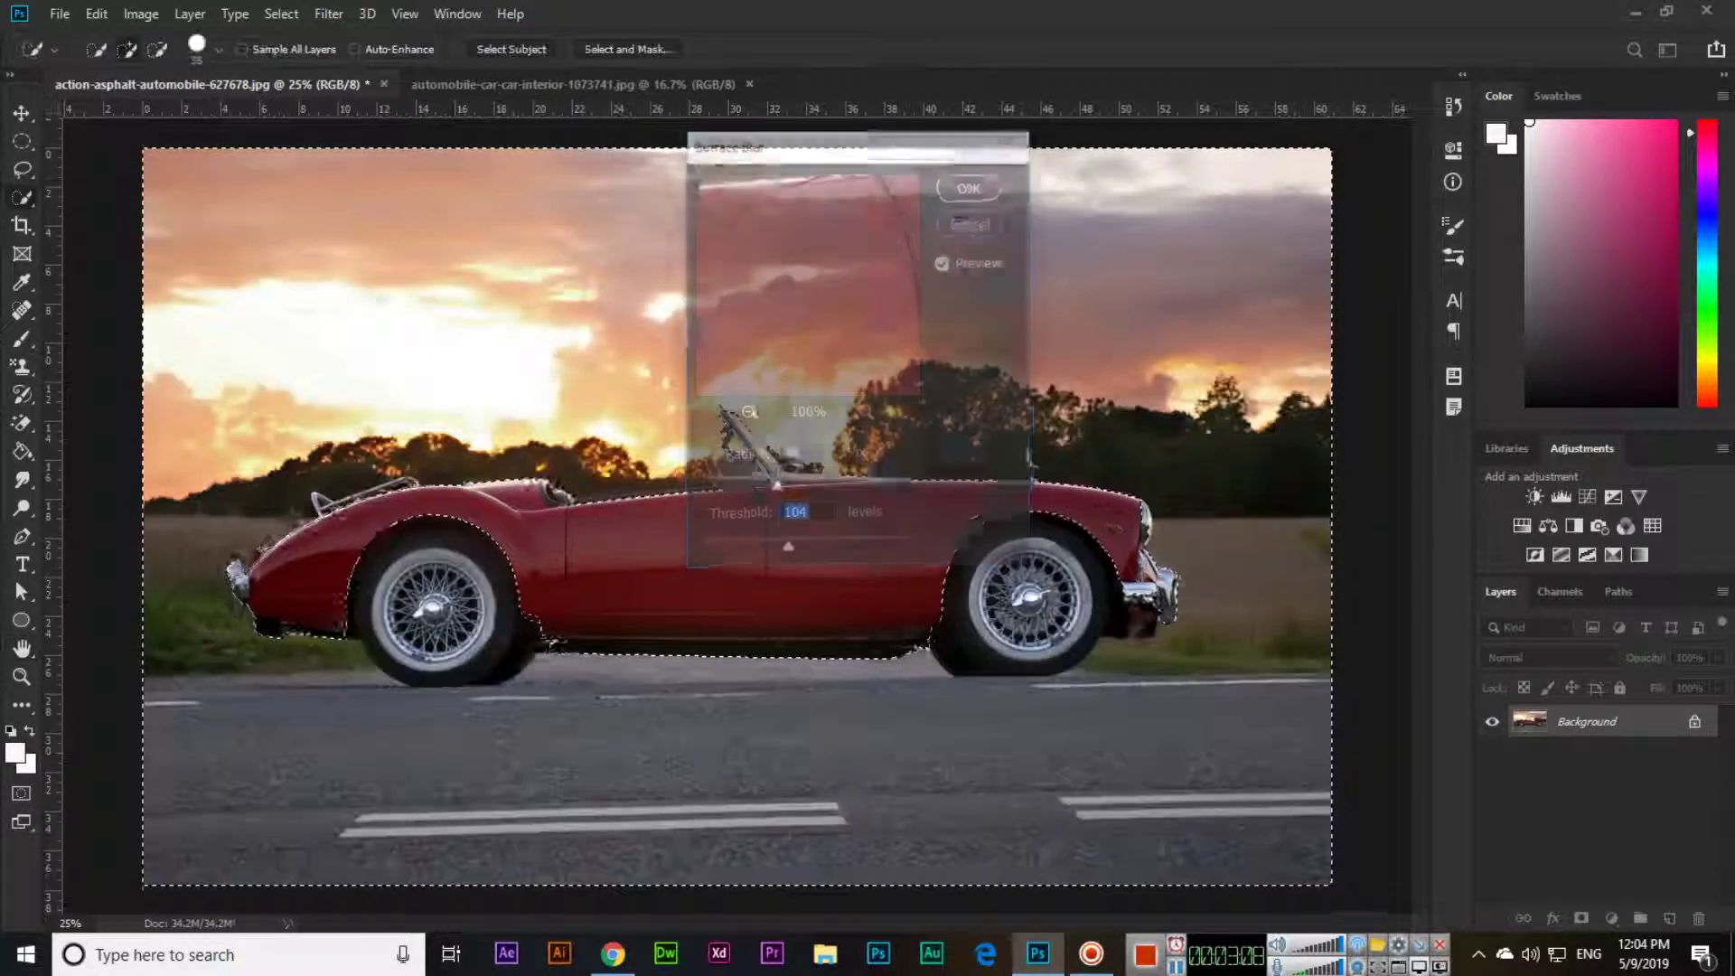
click(326, 14)
mouse_move(443, 280)
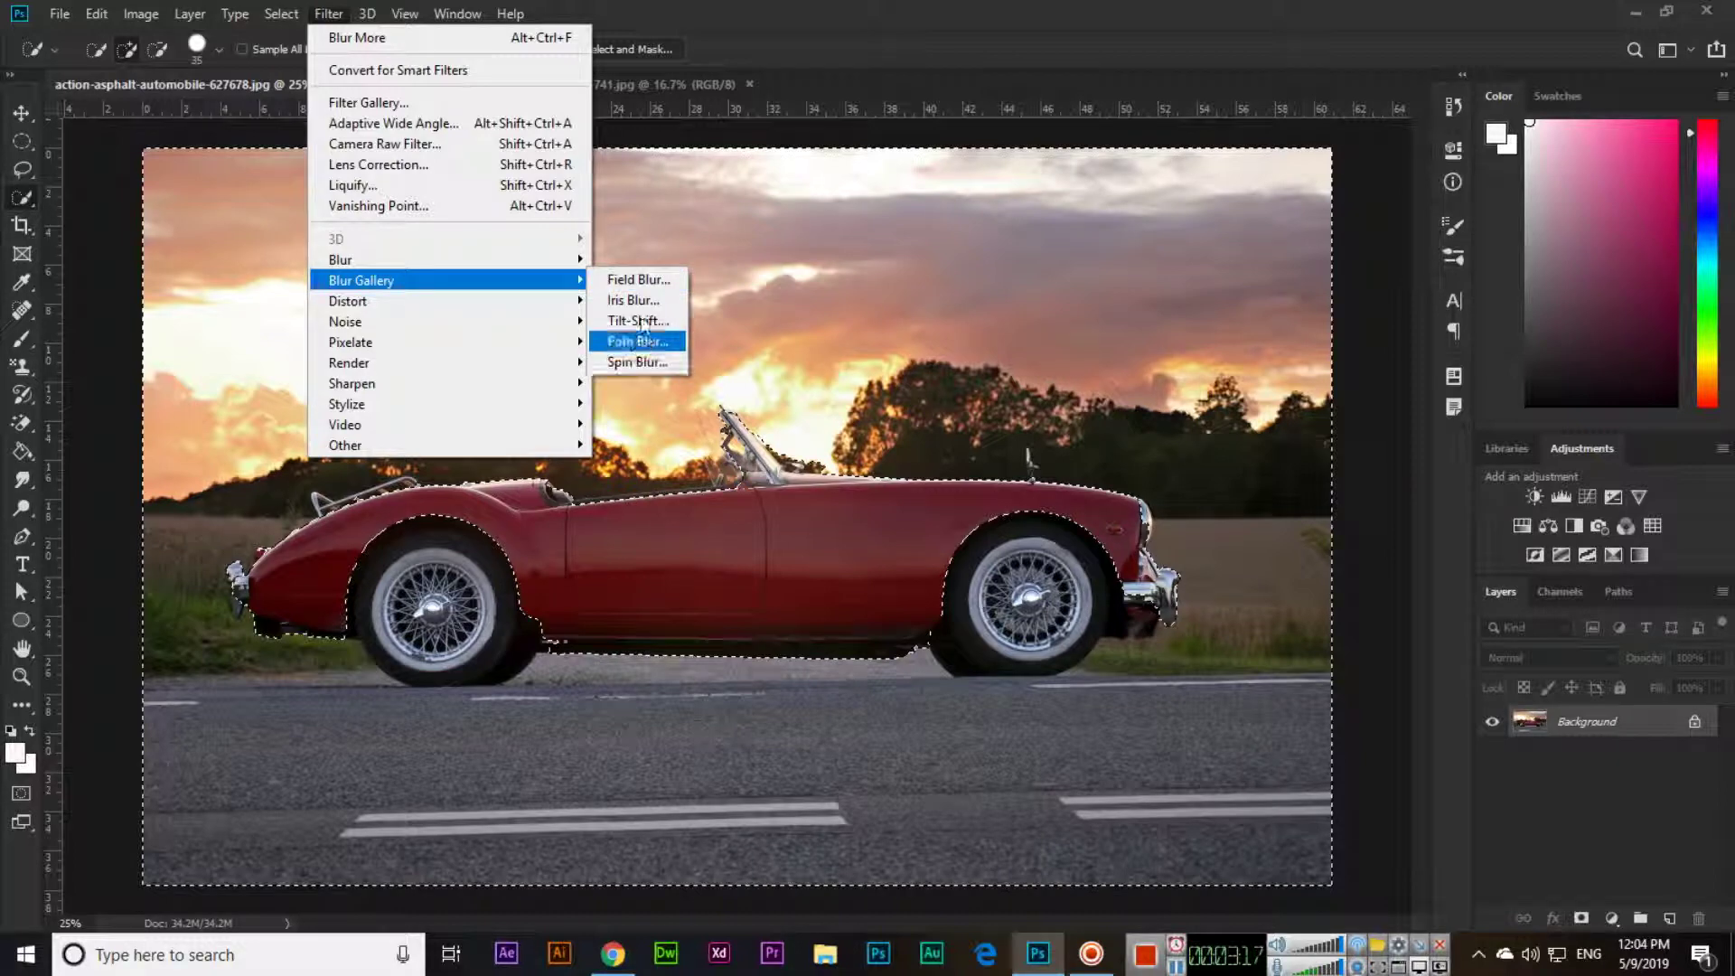
click(637, 281)
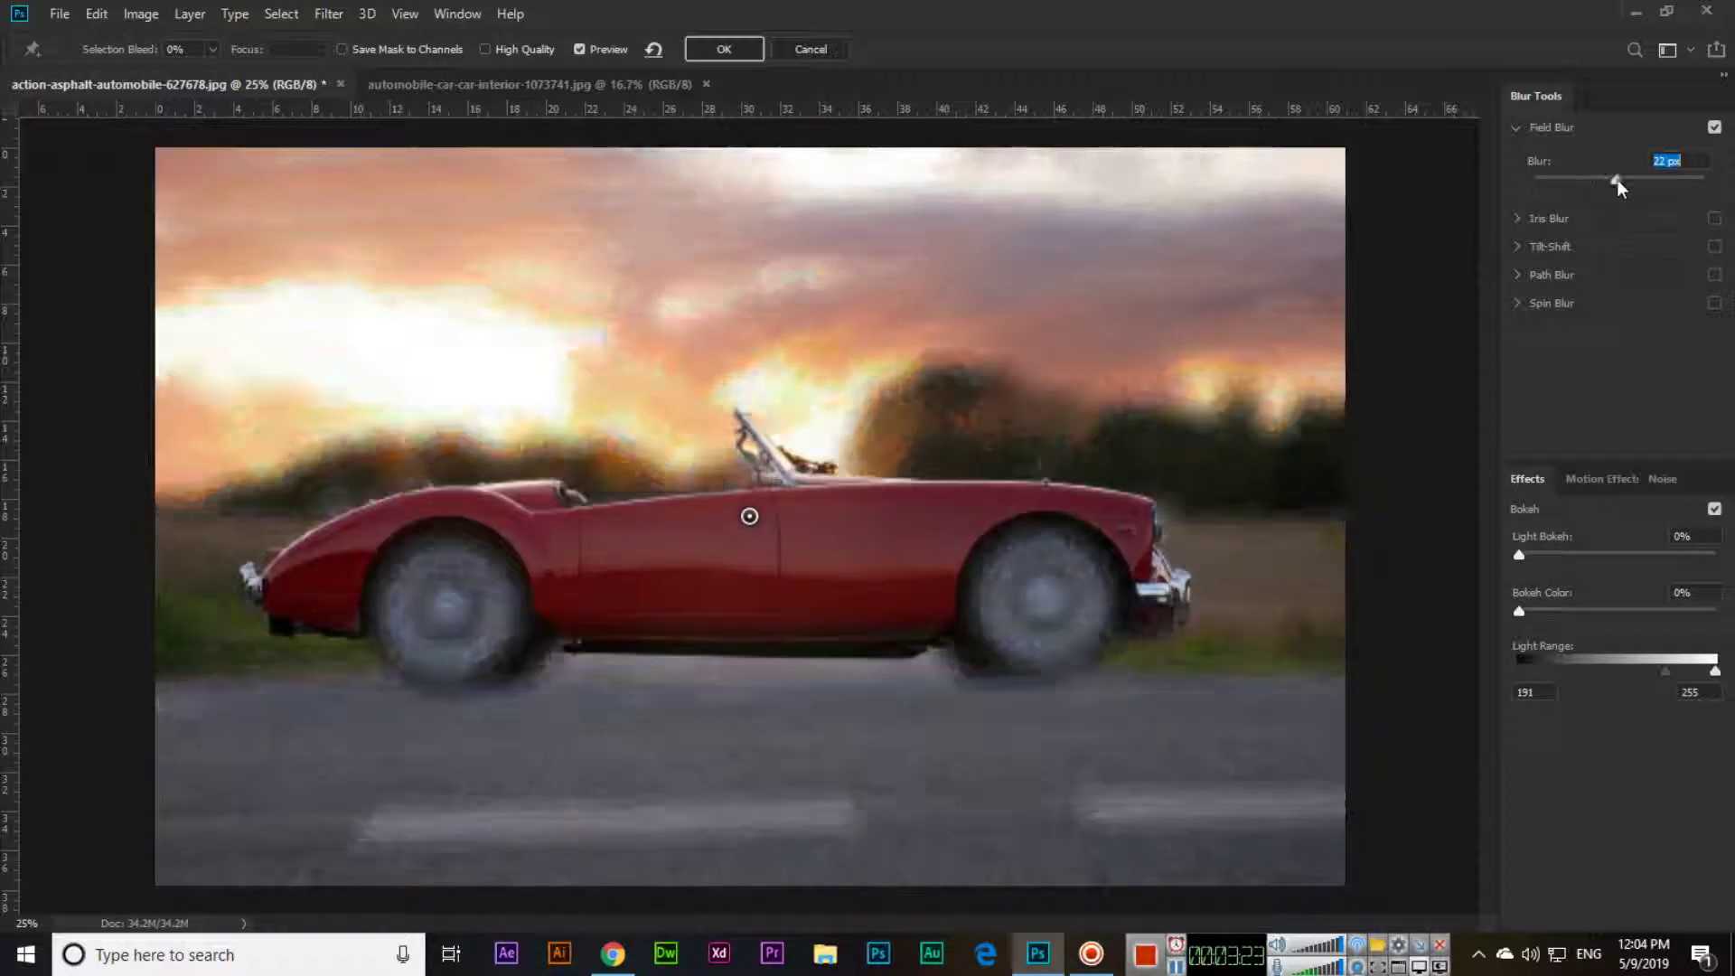
click(1523, 218)
click(1612, 209)
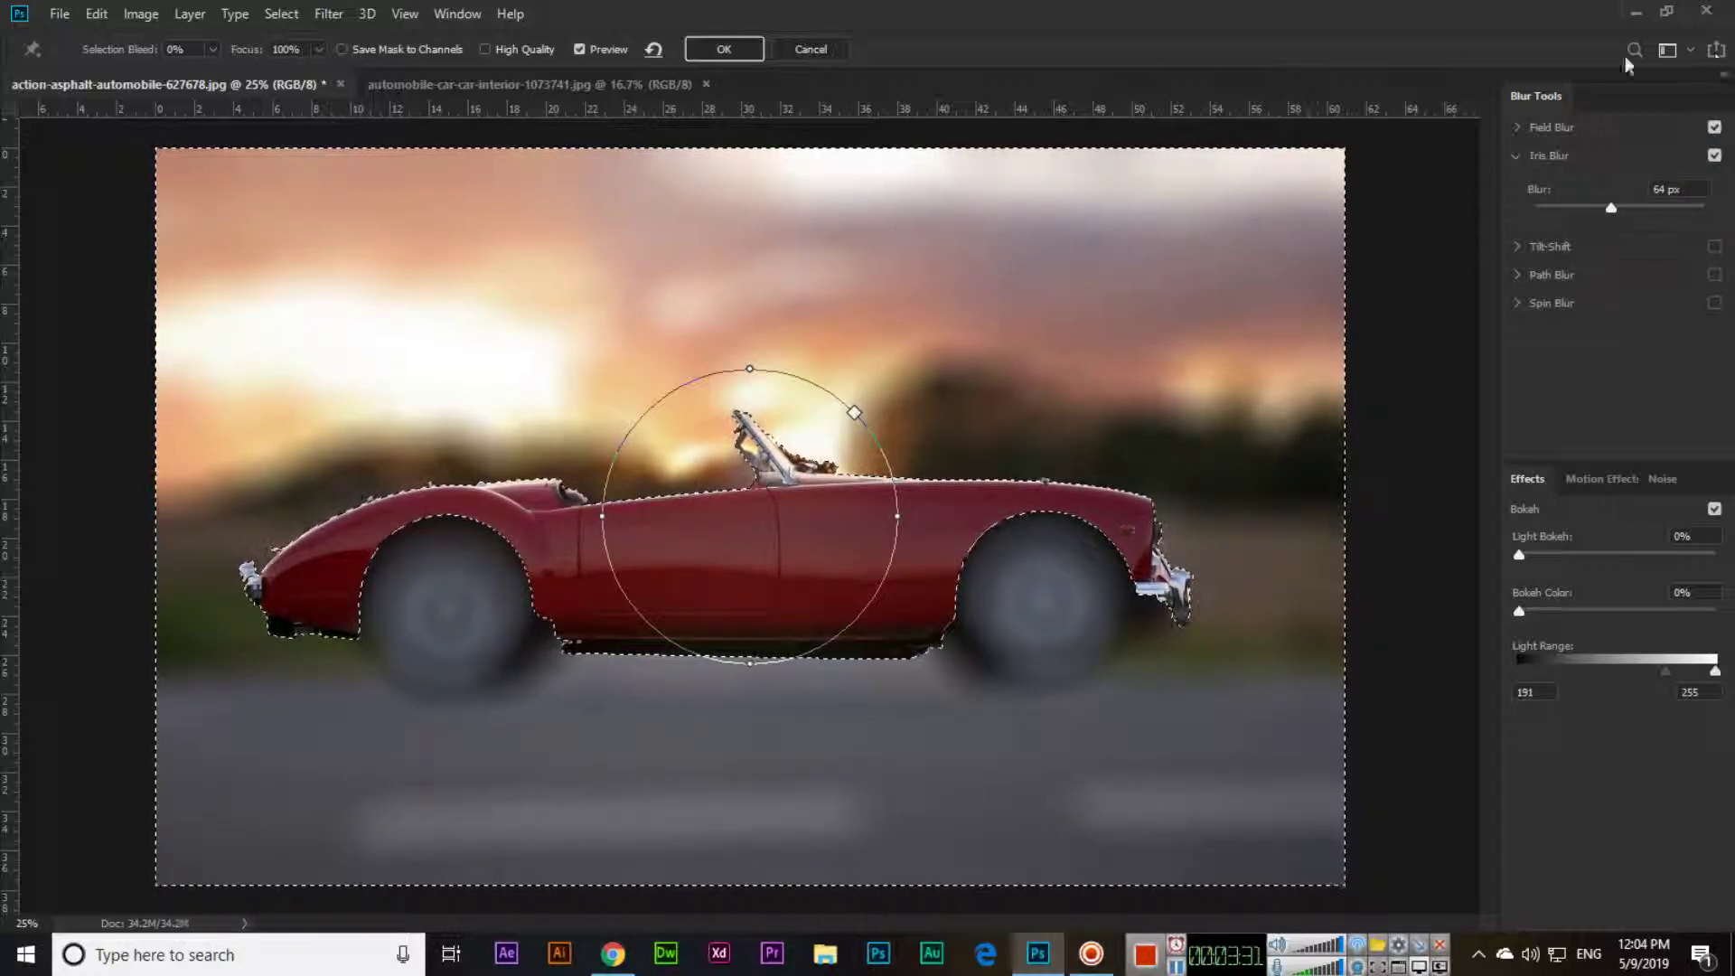
click(811, 49)
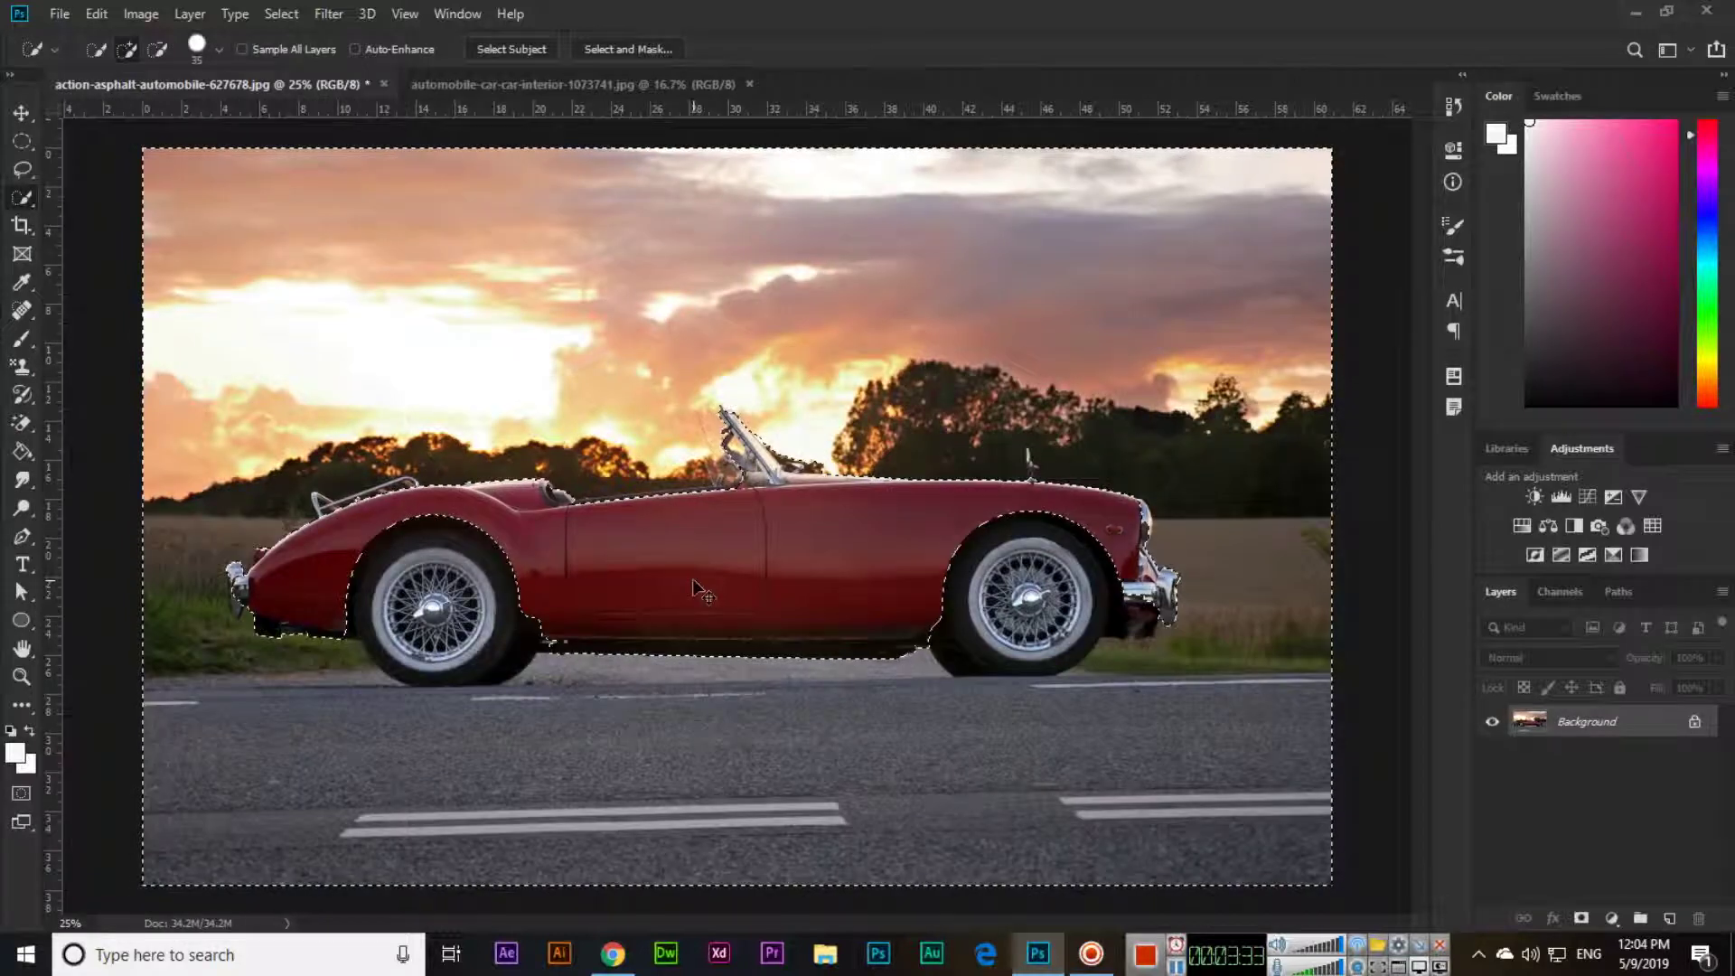
- Deselect the car and start an 85 px Field Blur on the whole photo
key(ctrl+d)
click(348, 16)
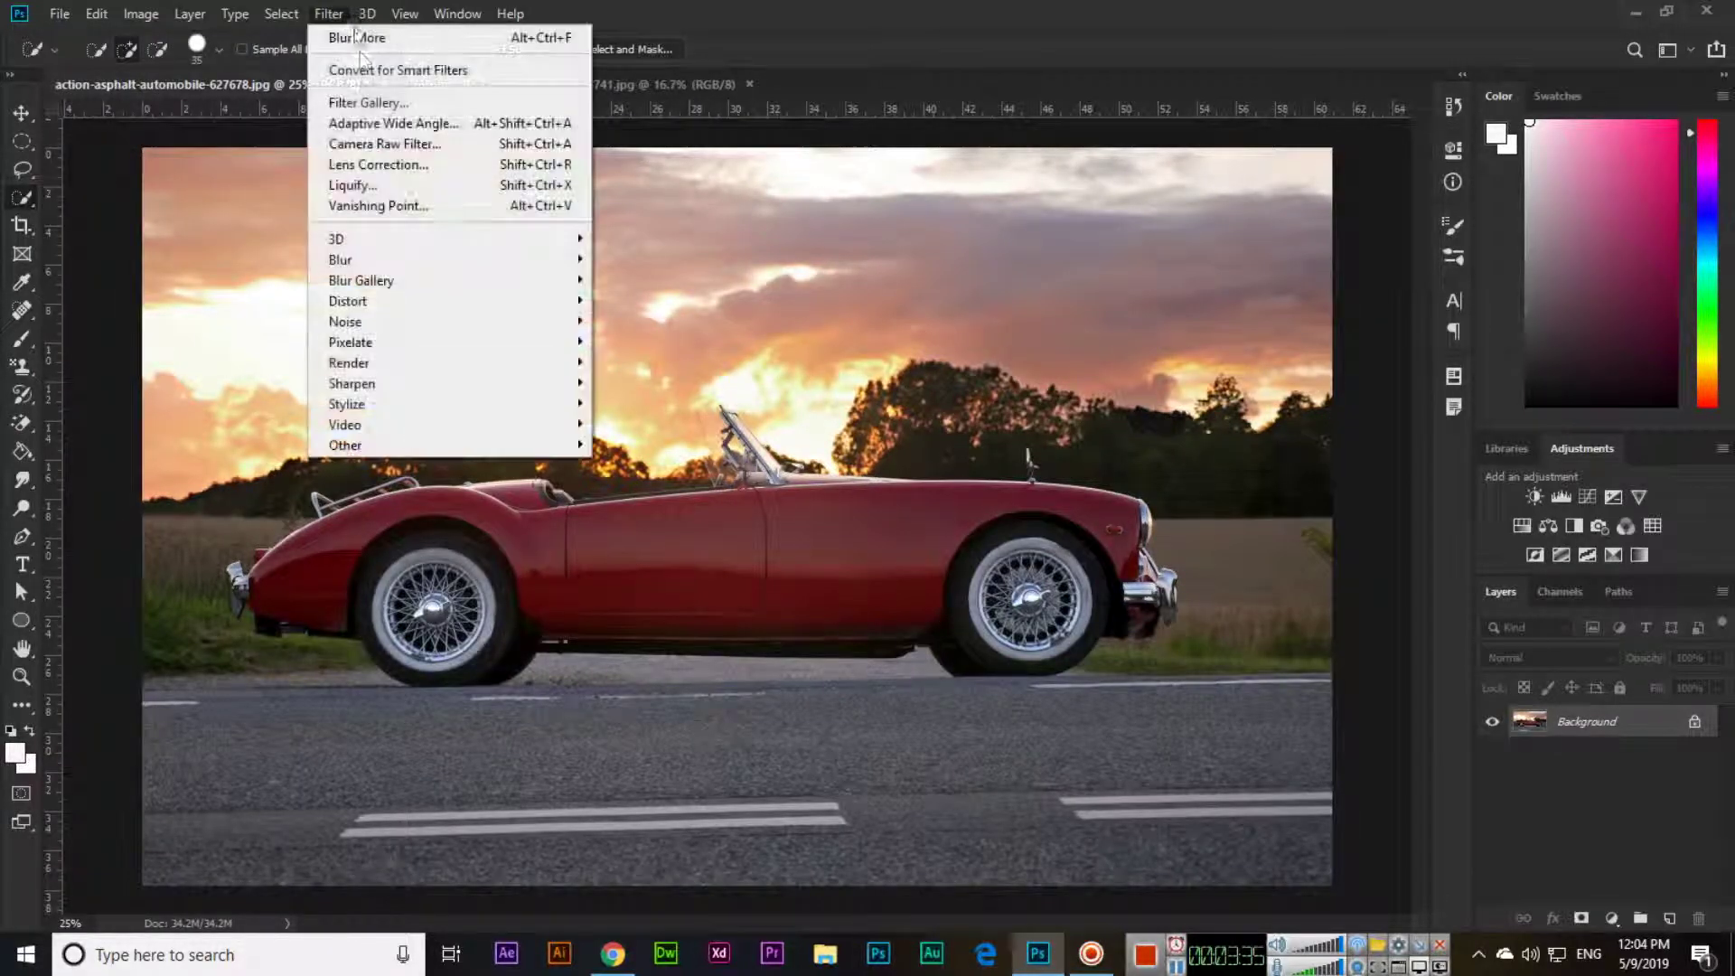
mouse_move(434, 276)
click(596, 276)
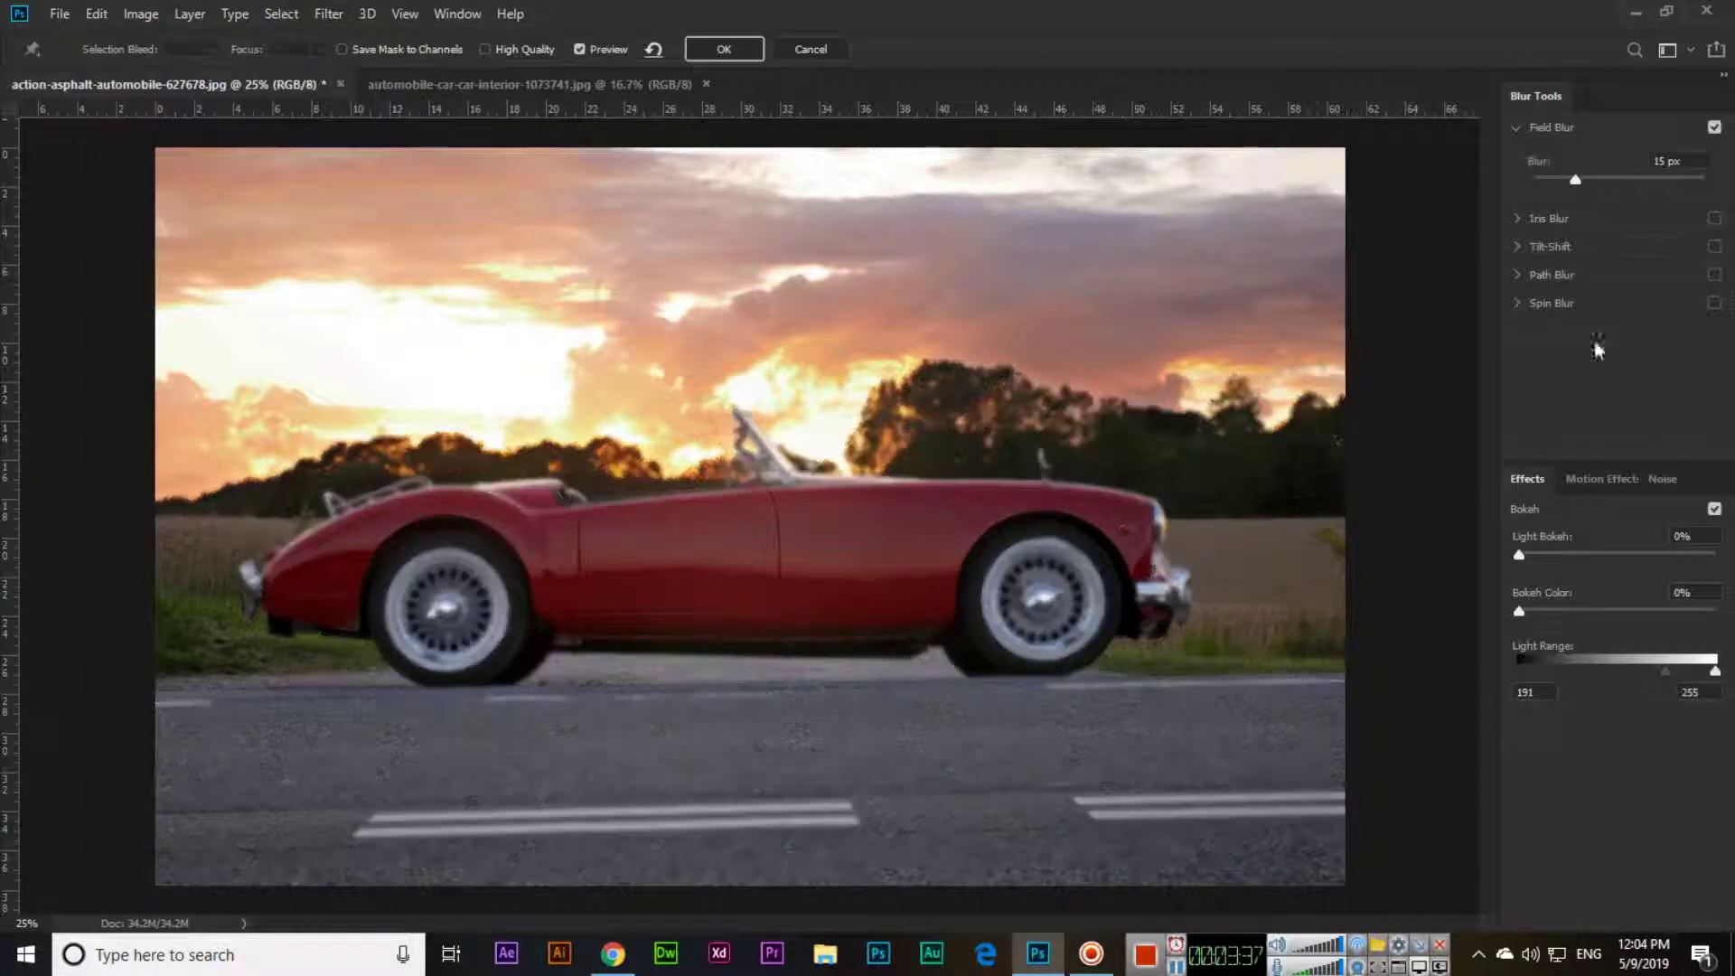
drag(1575, 179, 1623, 207)
- Add an Iris Blur whose focus area is reshaped to cover the whole car
click(1540, 219)
drag(854, 412, 885, 380)
drag(894, 515, 1178, 517)
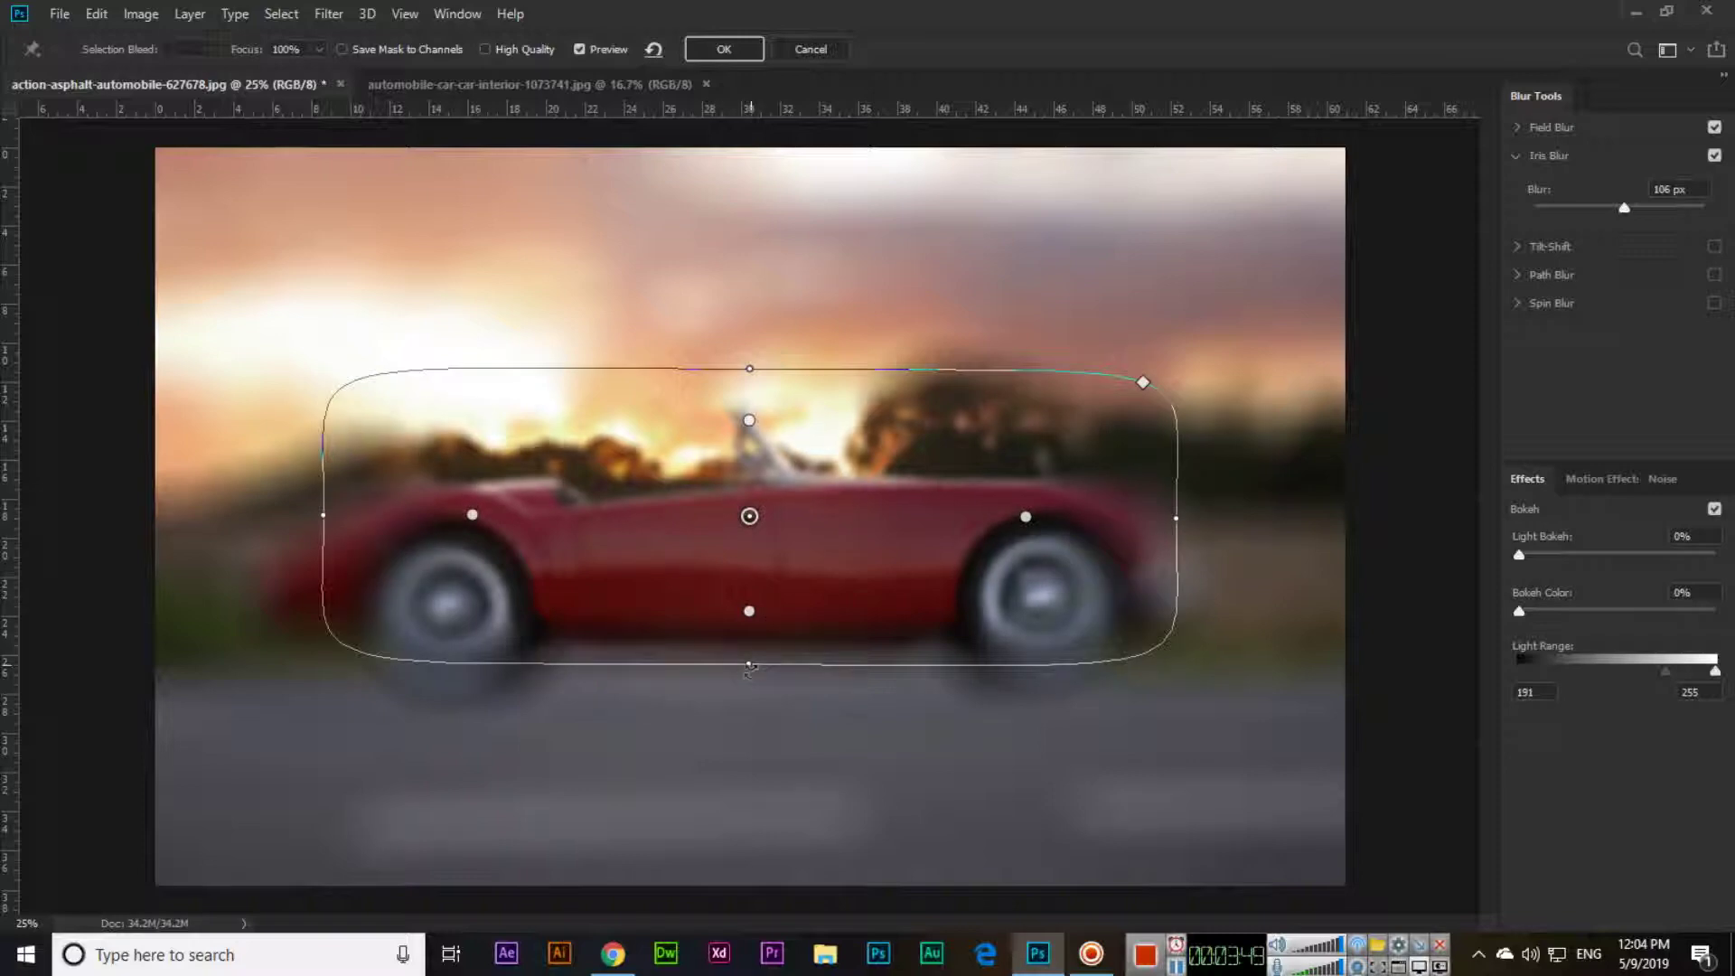
drag(748, 663, 754, 756)
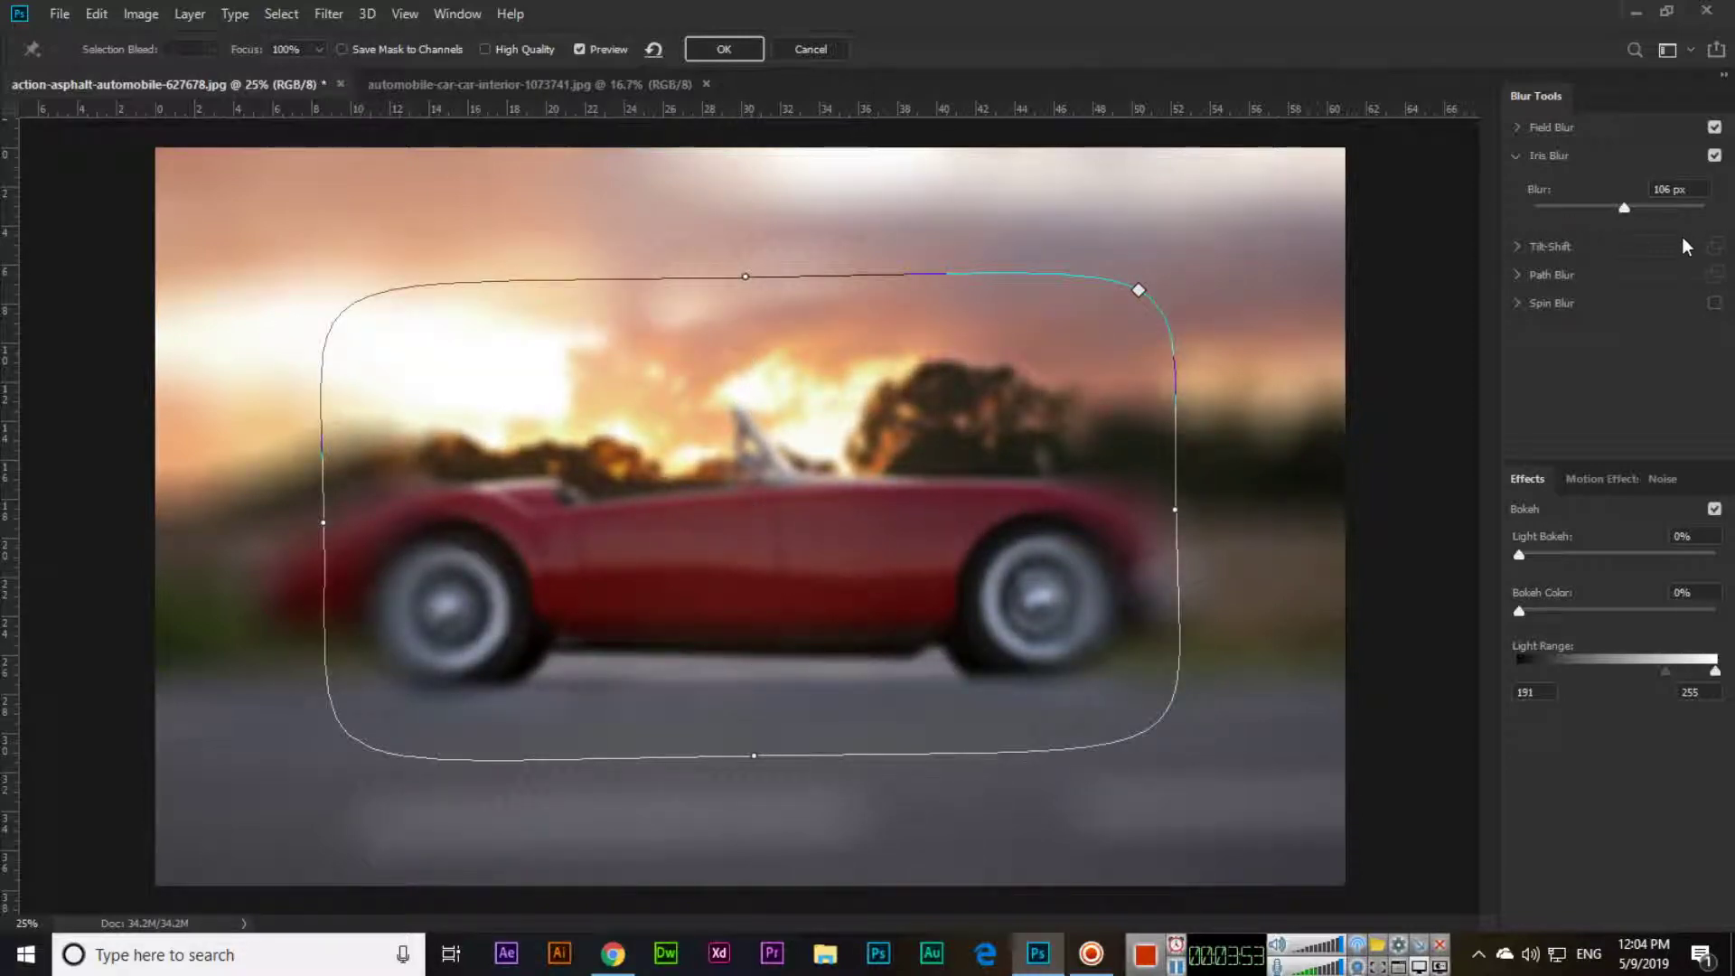
- Add Tilt-Shift, Path and an enlarged Spin Blur, then apply the combined gallery blurs
click(1552, 243)
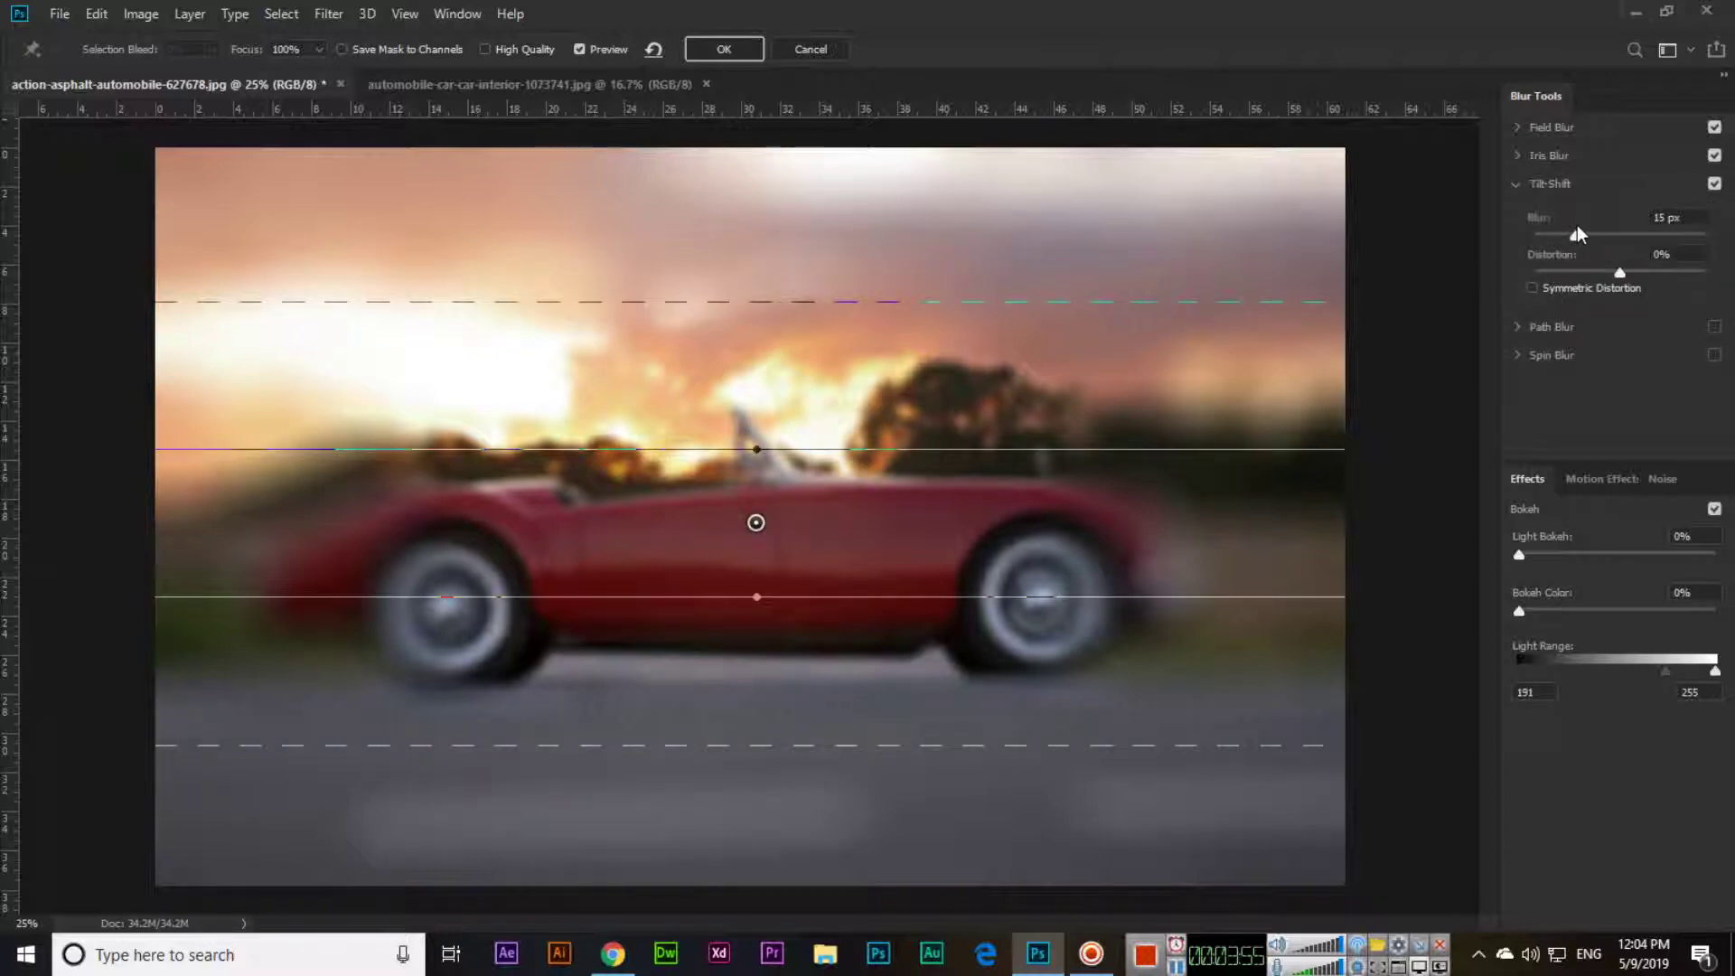
click(1550, 329)
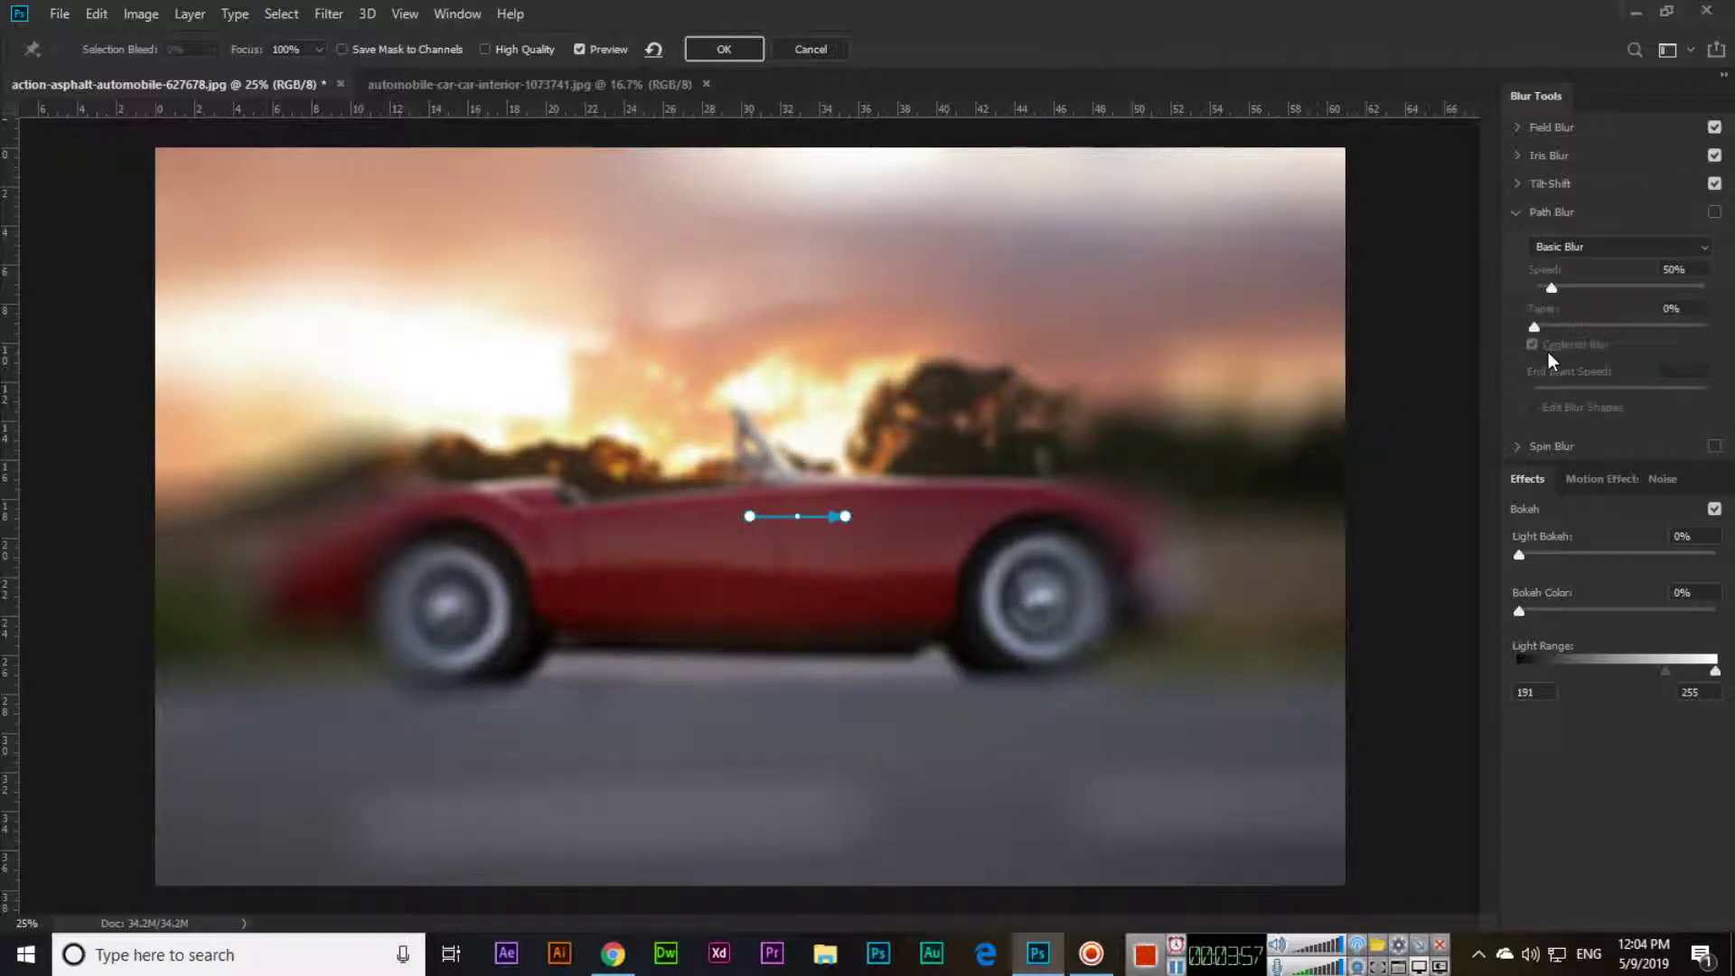
click(1574, 454)
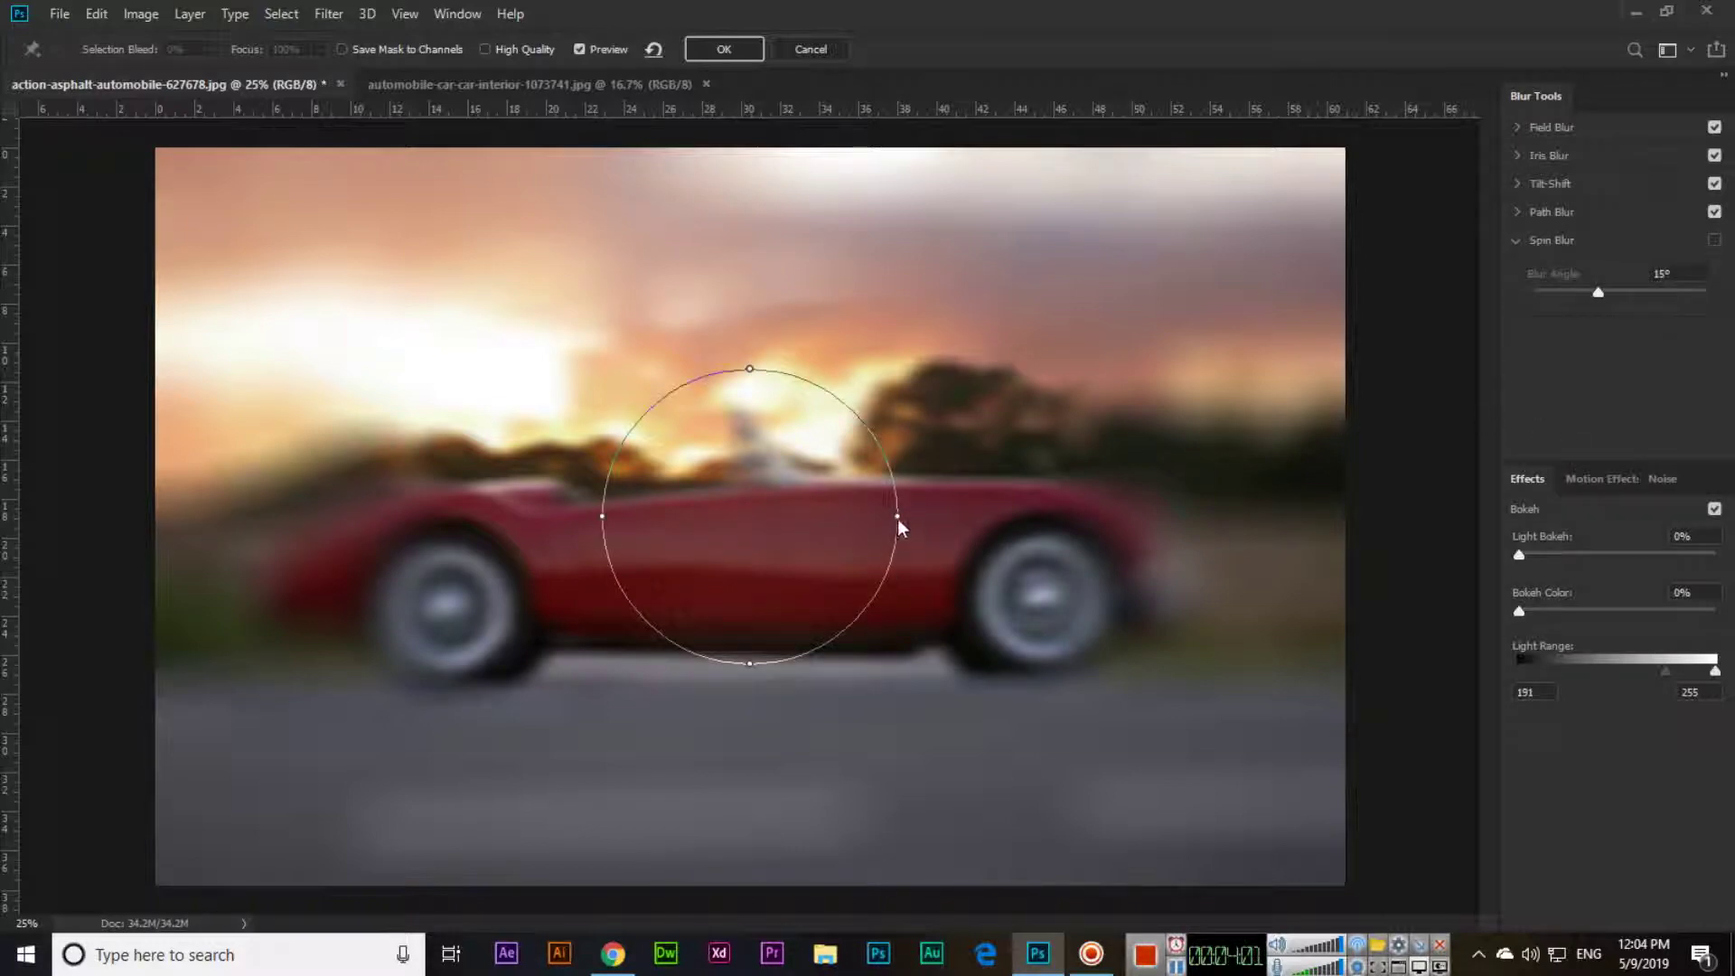
drag(897, 522, 974, 517)
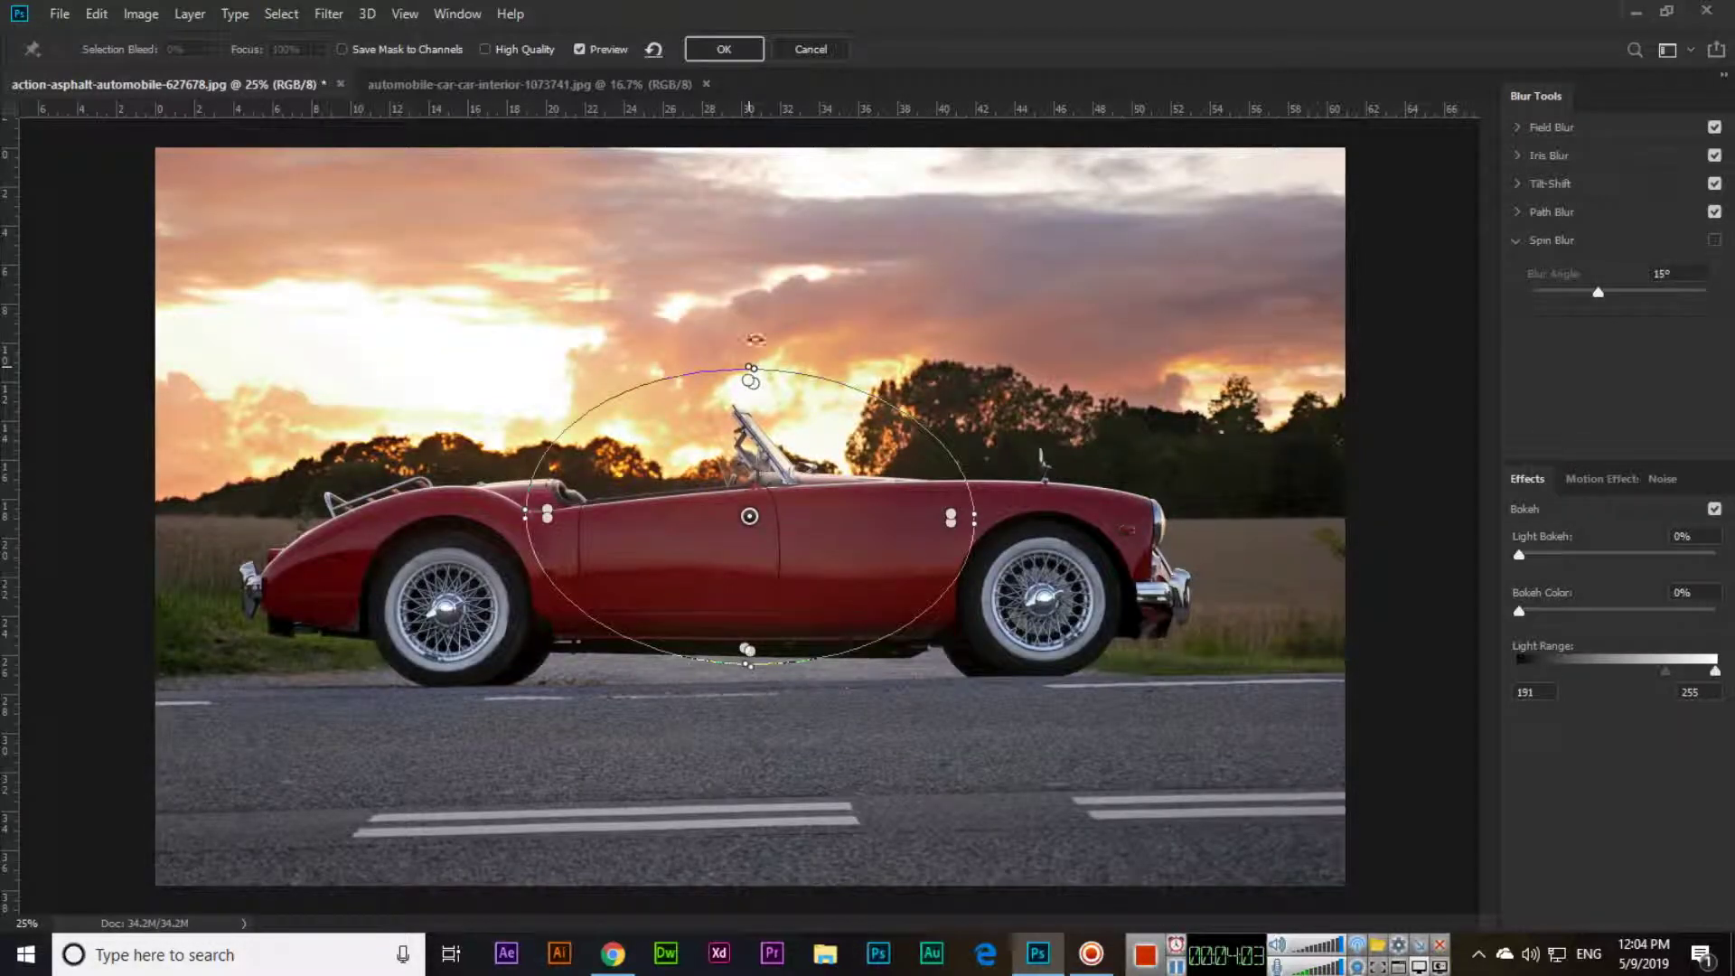
drag(751, 368, 757, 294)
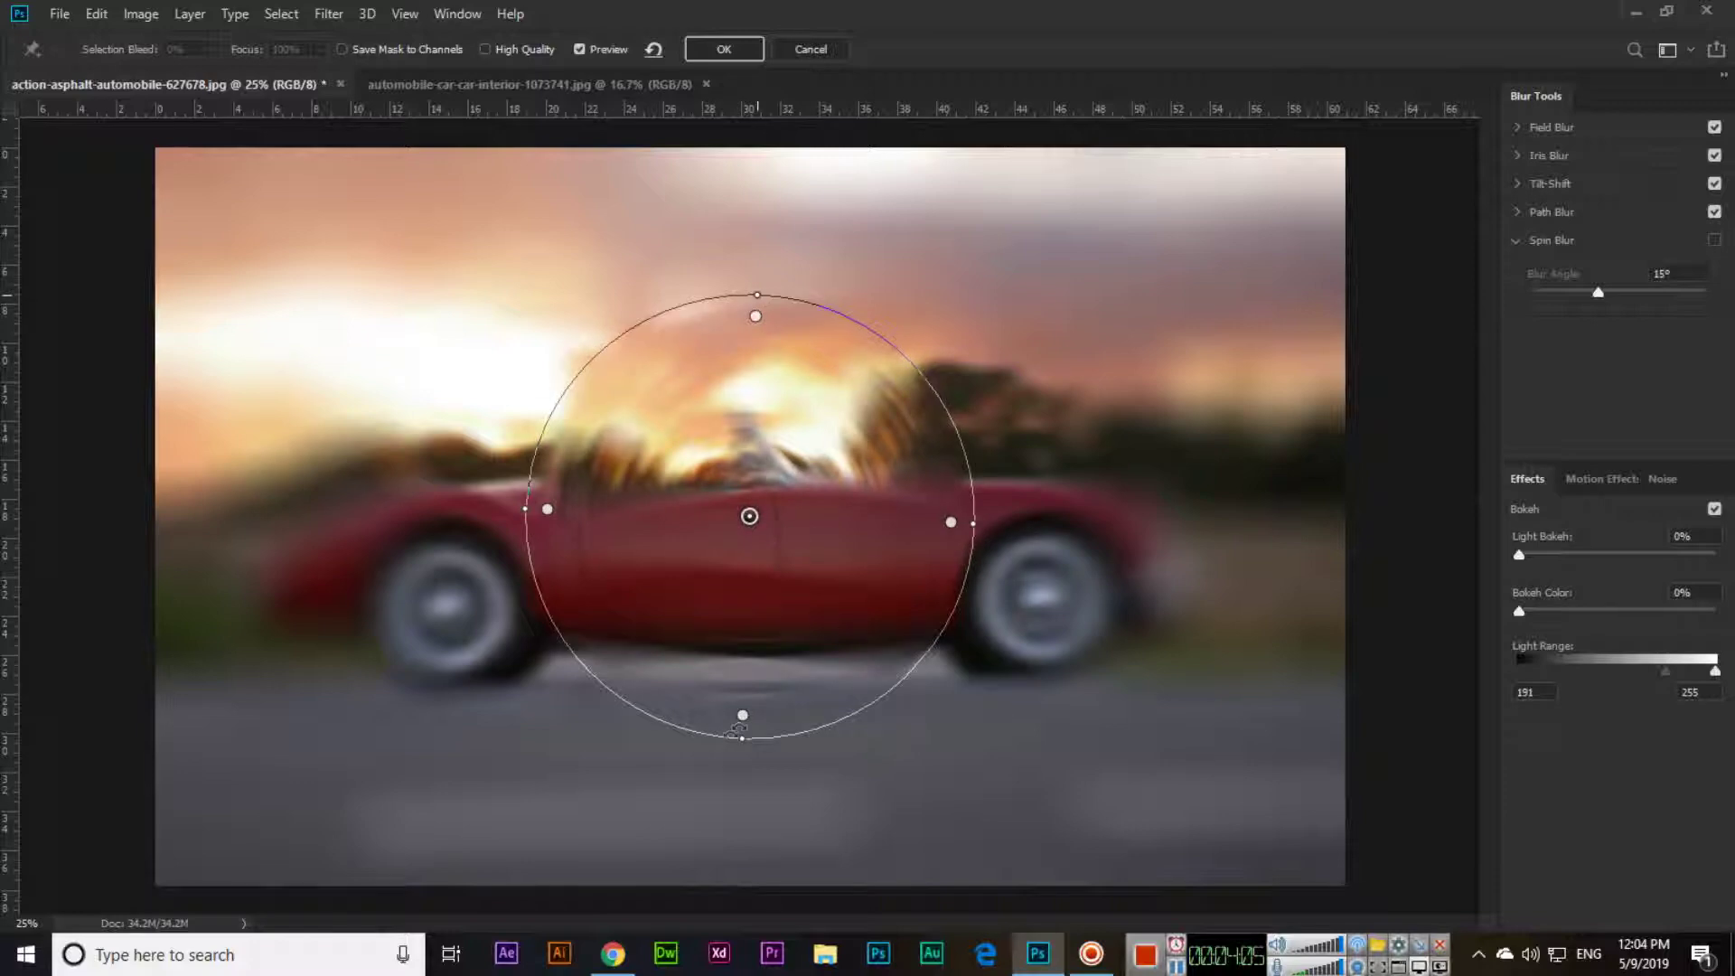
drag(743, 748, 745, 767)
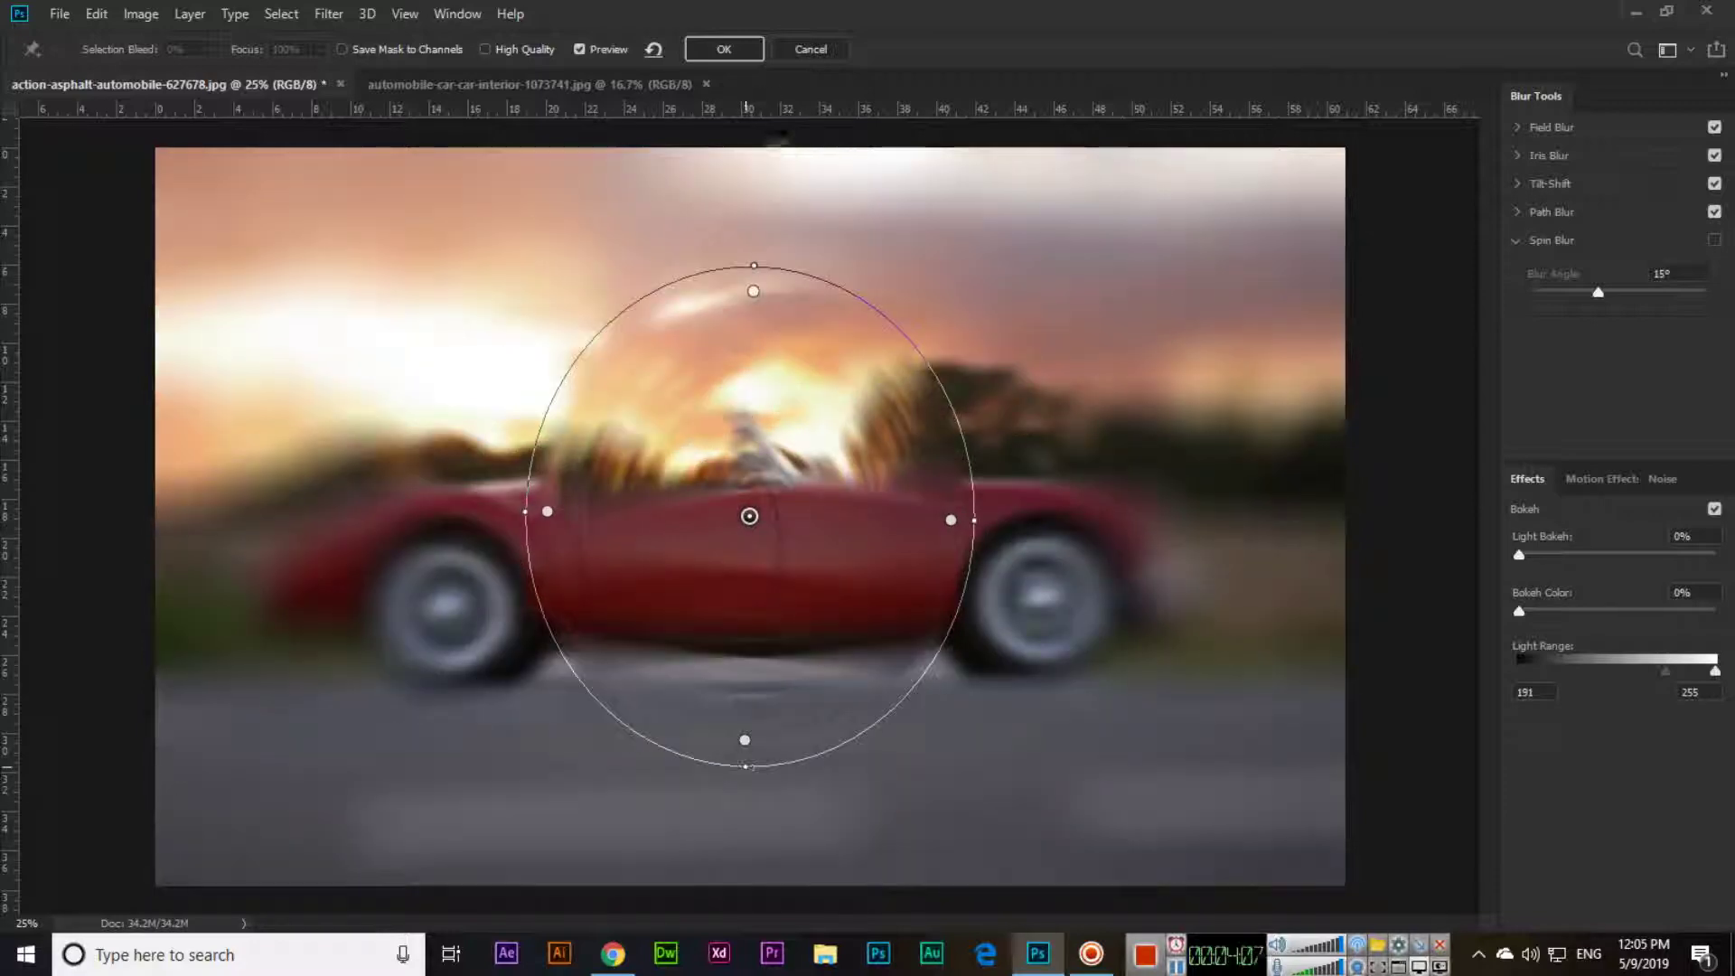
click(728, 49)
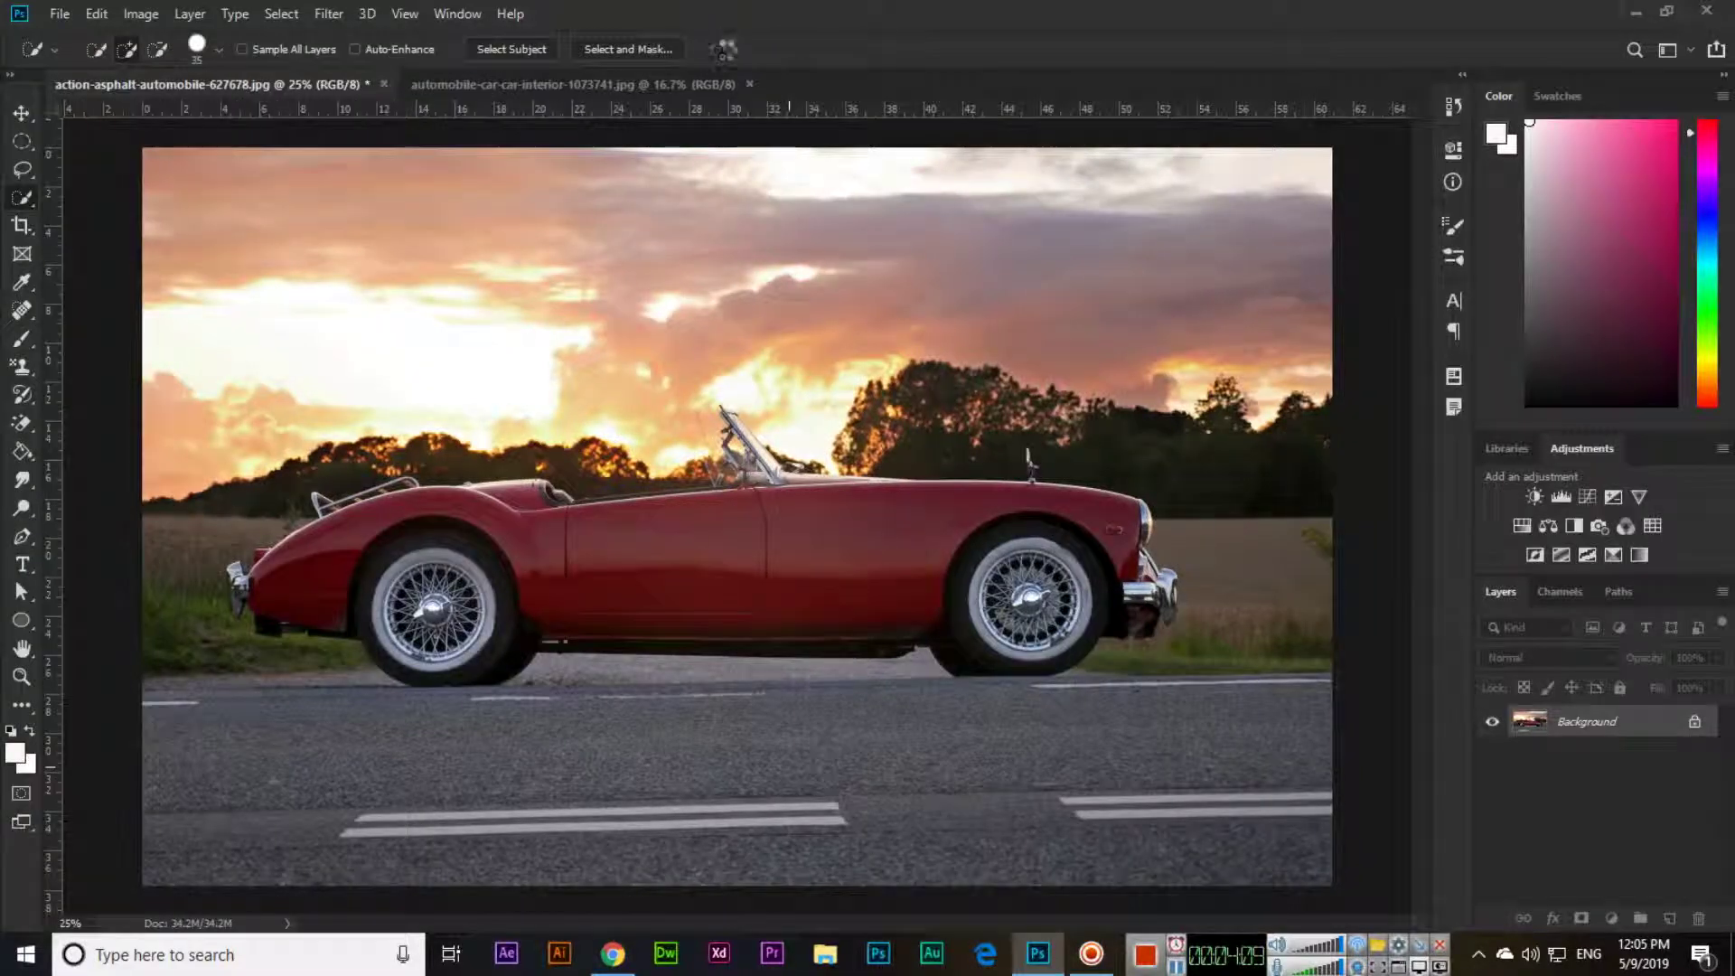